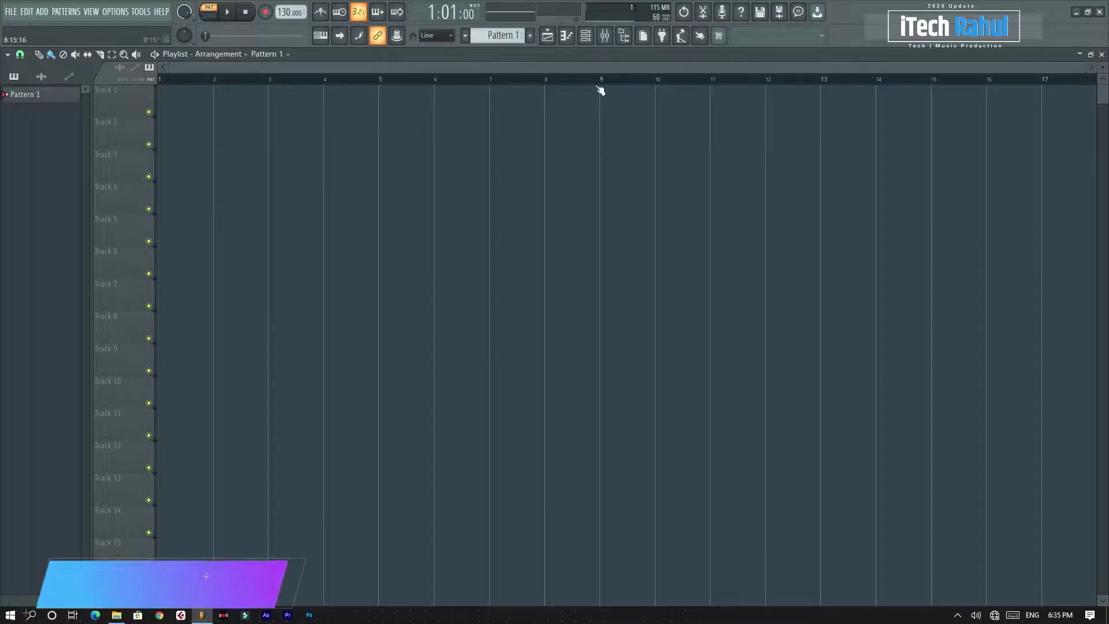
Step: Add the Grand Piano preset from the Packs Instruments Keyboard folder as a new channel below 808 Snare in the Channel rack
click(624, 37)
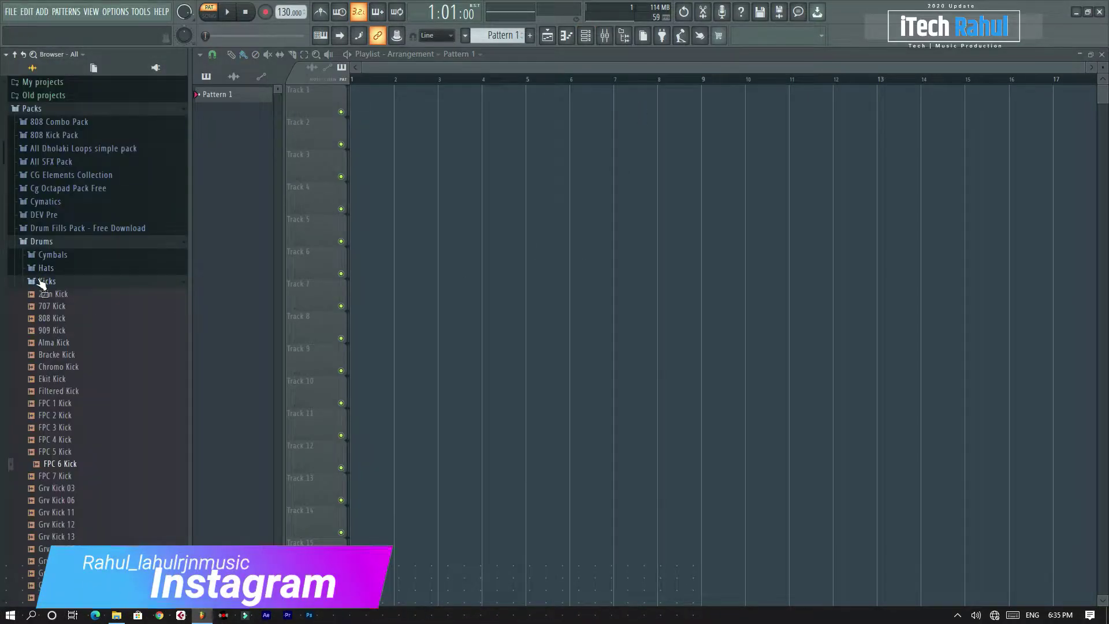
click(29, 282)
click(41, 241)
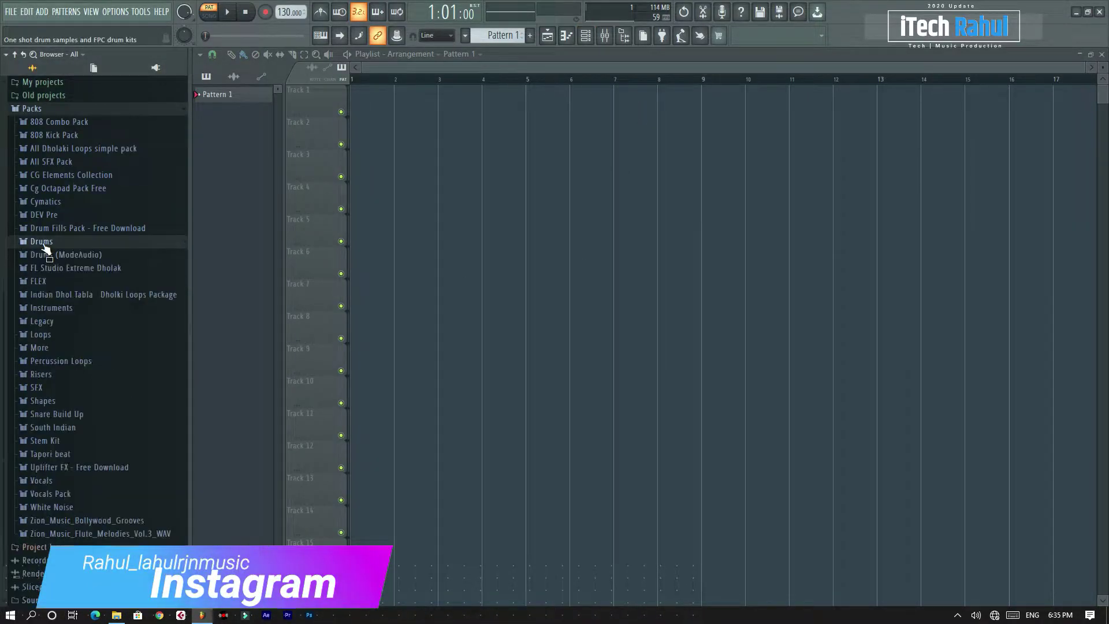
click(64, 309)
click(66, 354)
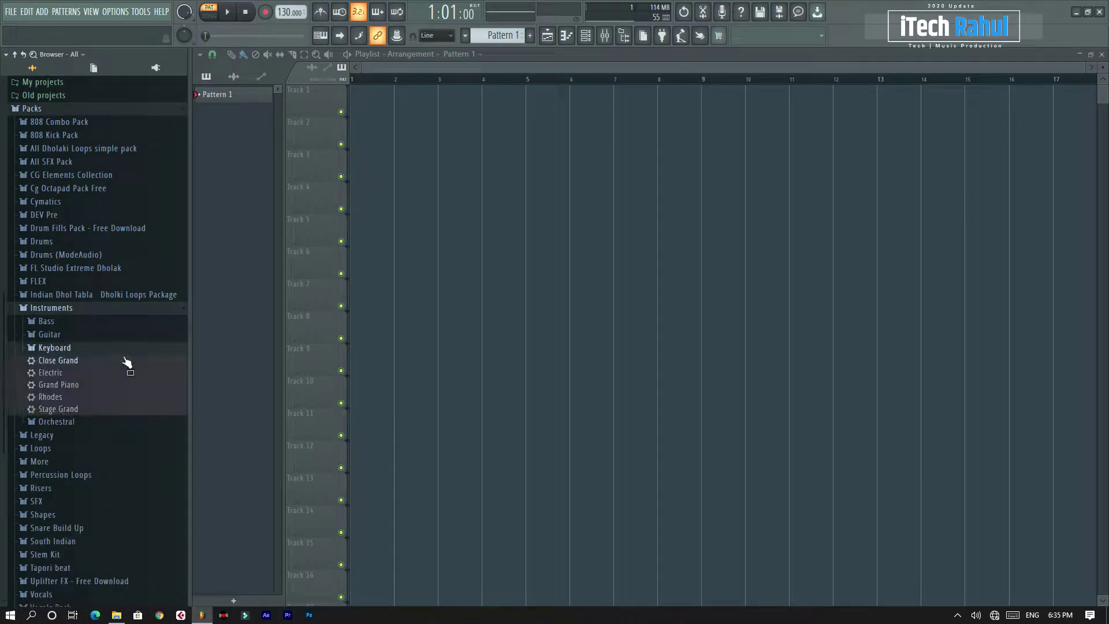
click(585, 35)
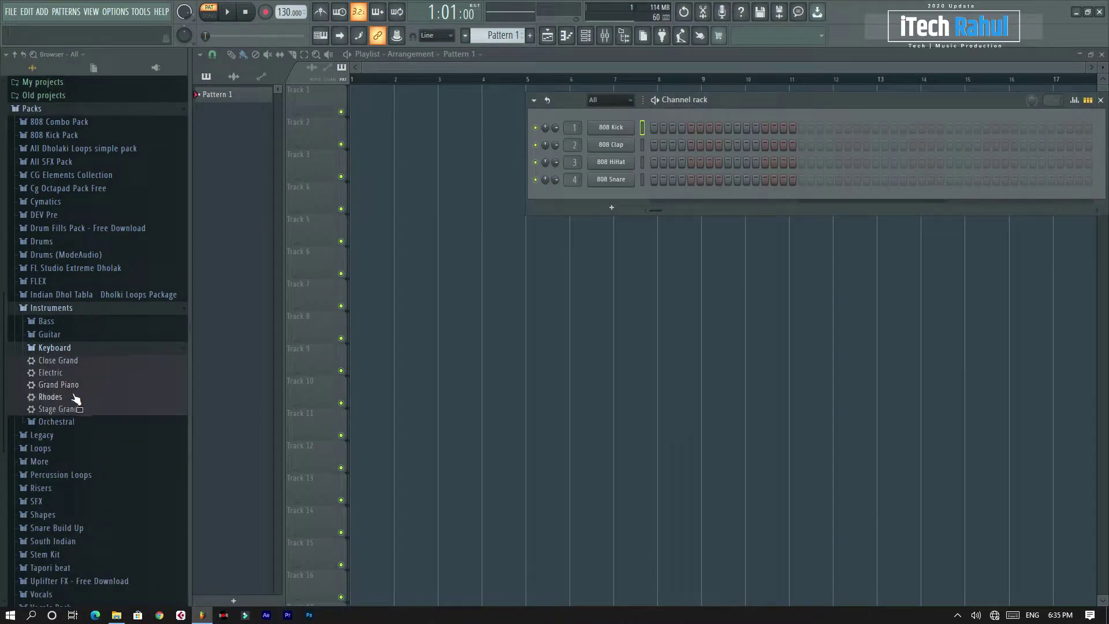
drag(60, 387, 520, 267)
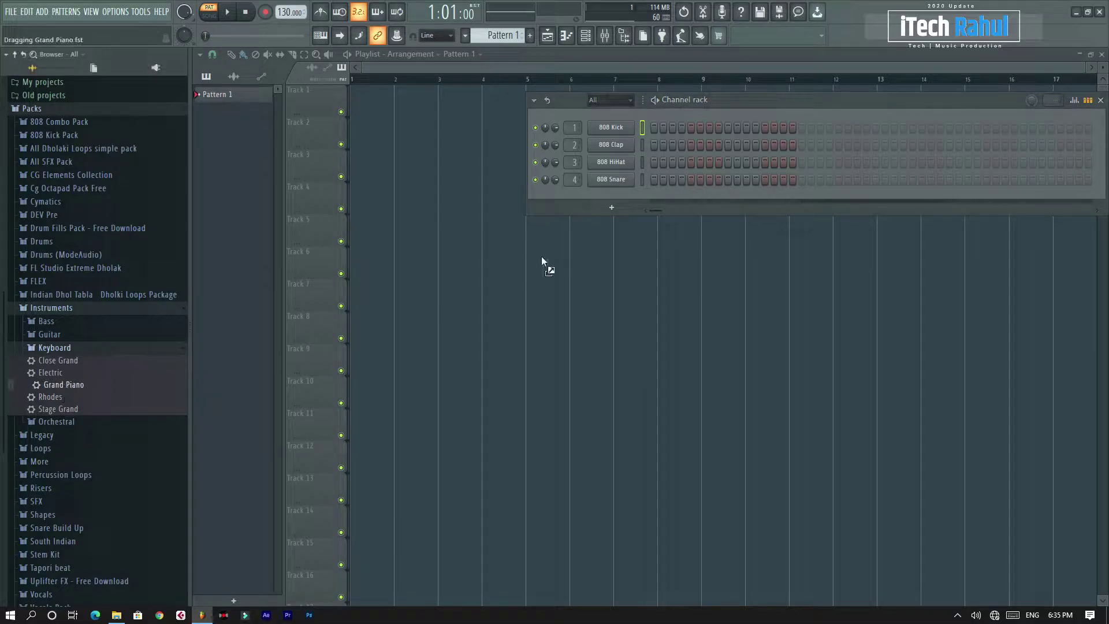
drag(642, 208, 620, 190)
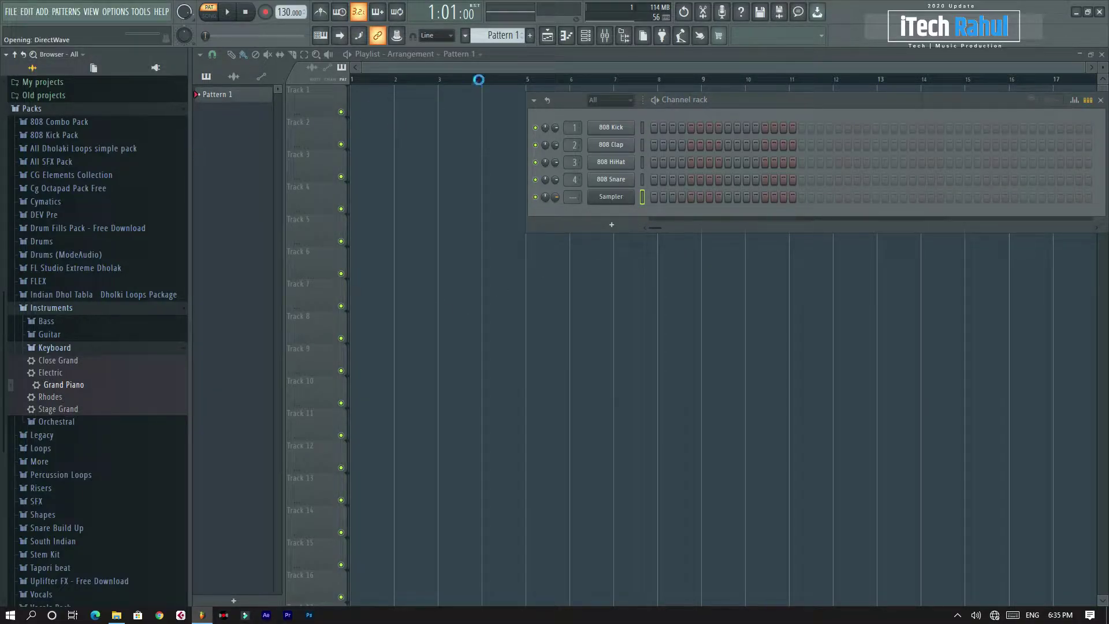
click(626, 38)
Step: Route the Grand Piano channel to mixer track Insert 1 and close the Channel rack and mixer
drag(944, 102, 752, 79)
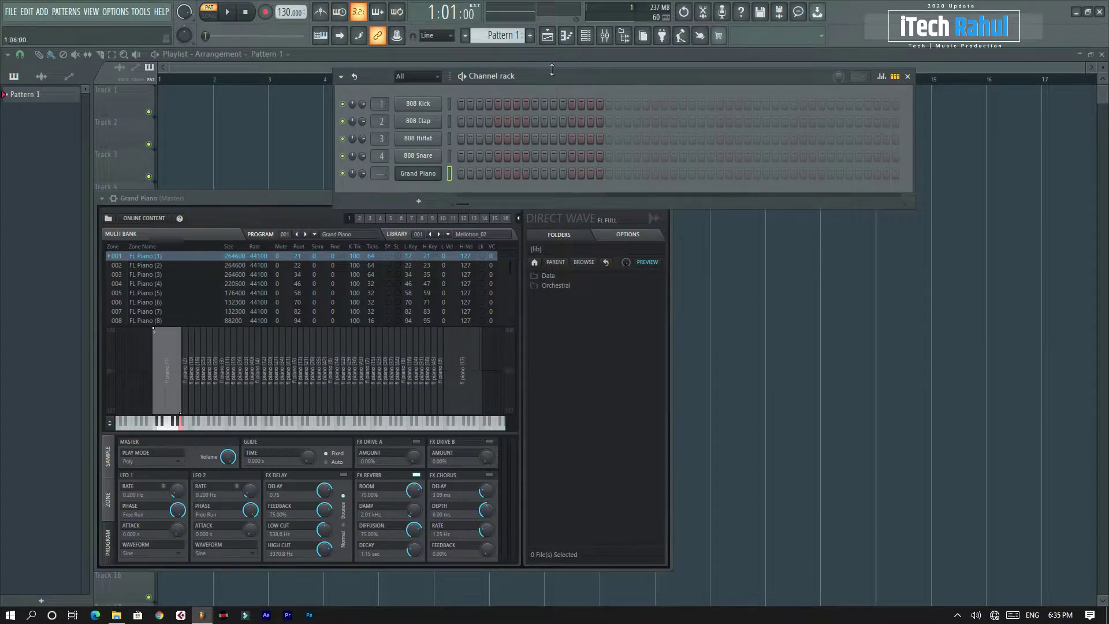
click(604, 36)
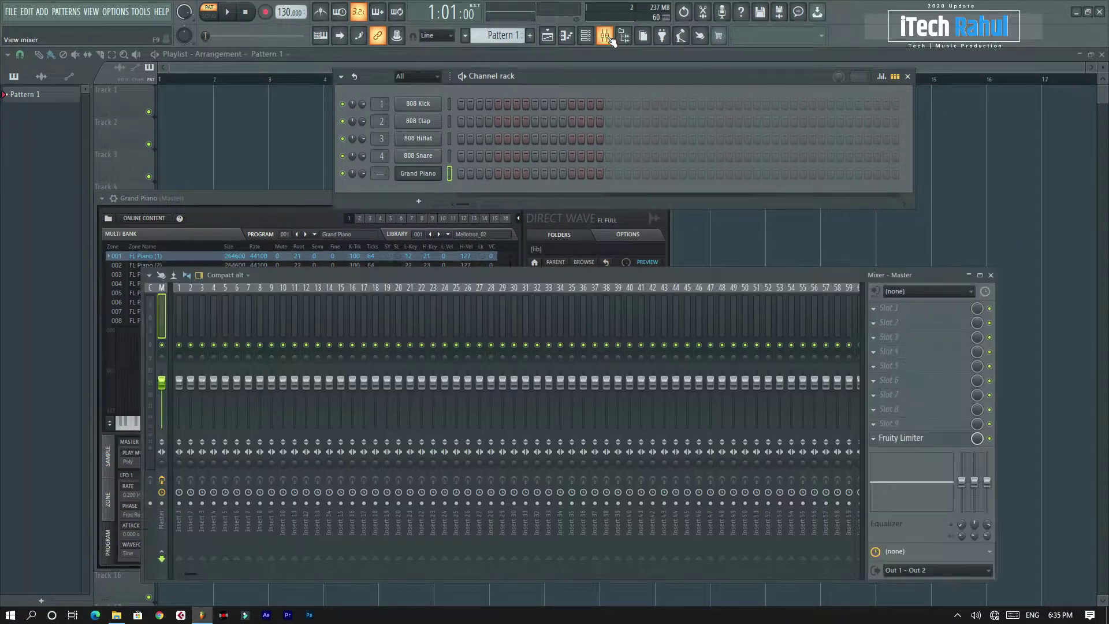
right_click(182, 298)
mouse_move(249, 399)
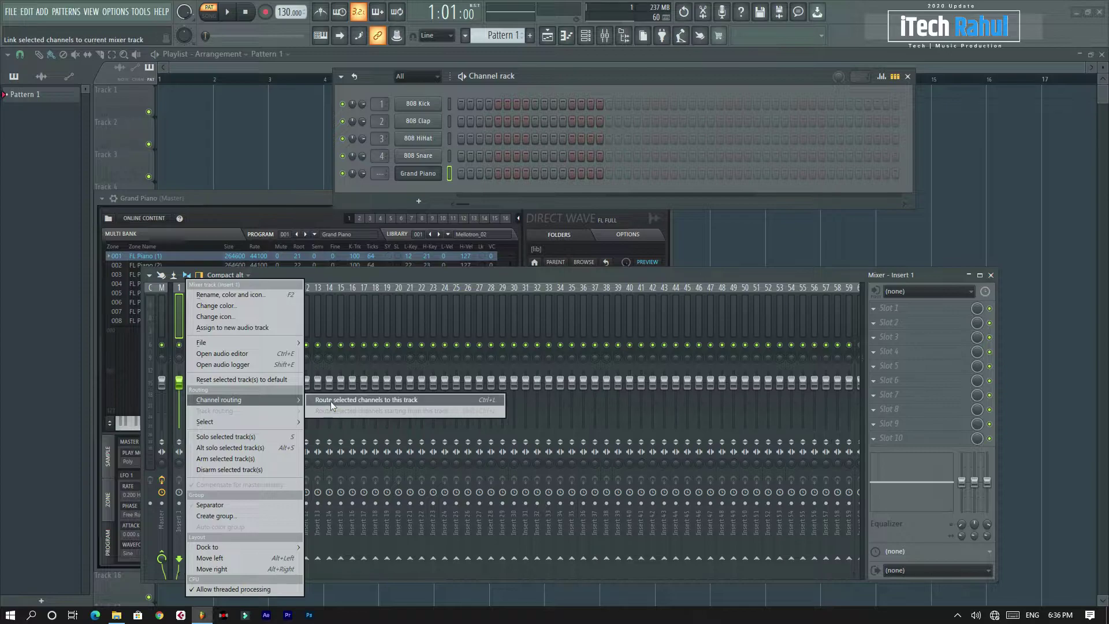
click(332, 400)
click(907, 77)
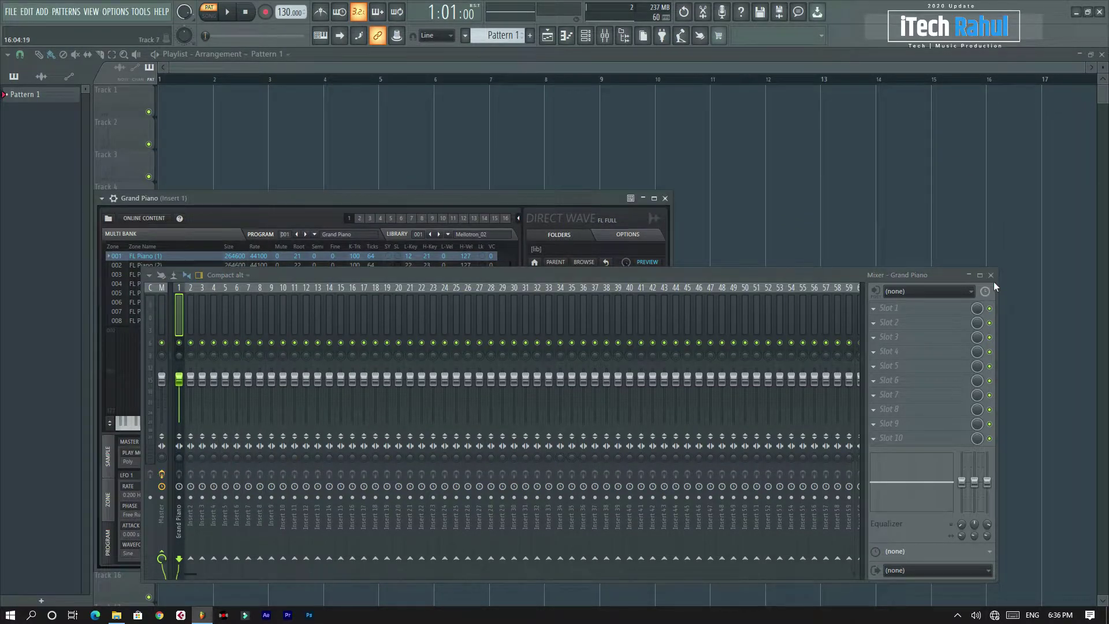
click(990, 275)
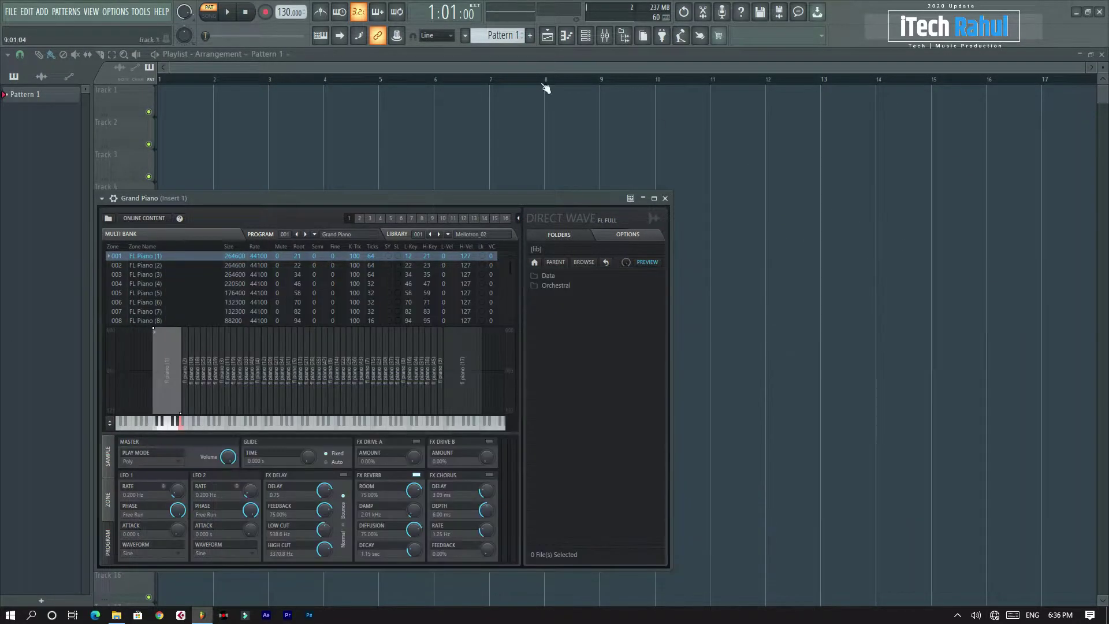
Step: Check the MIDI input and output devices in the settings, leaving them as they are
click(92, 12)
mouse_move(116, 12)
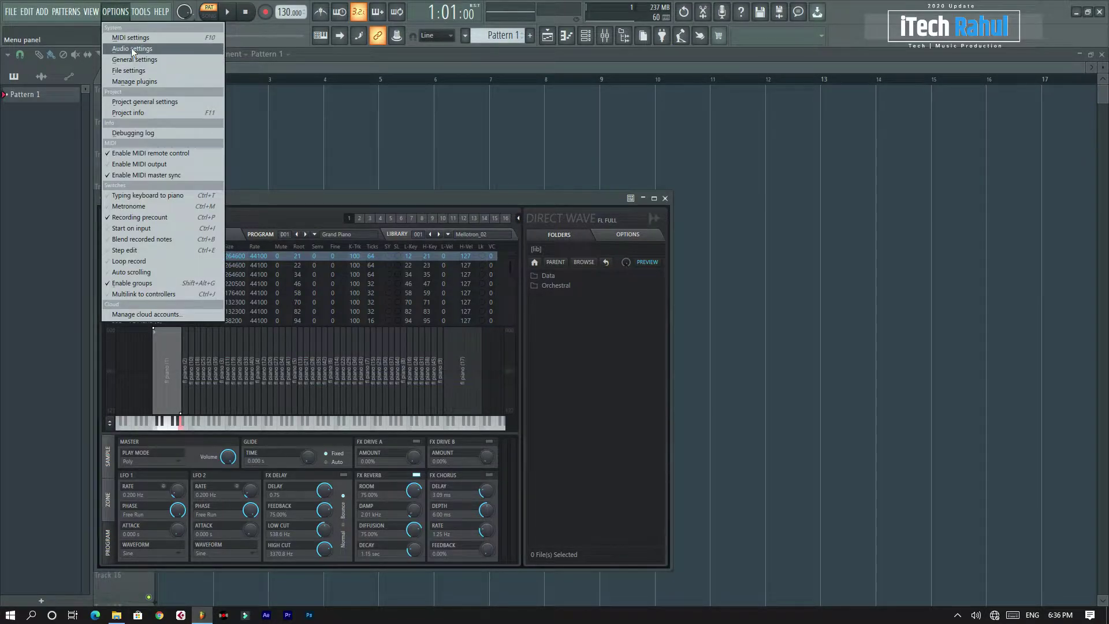
click(130, 47)
click(387, 118)
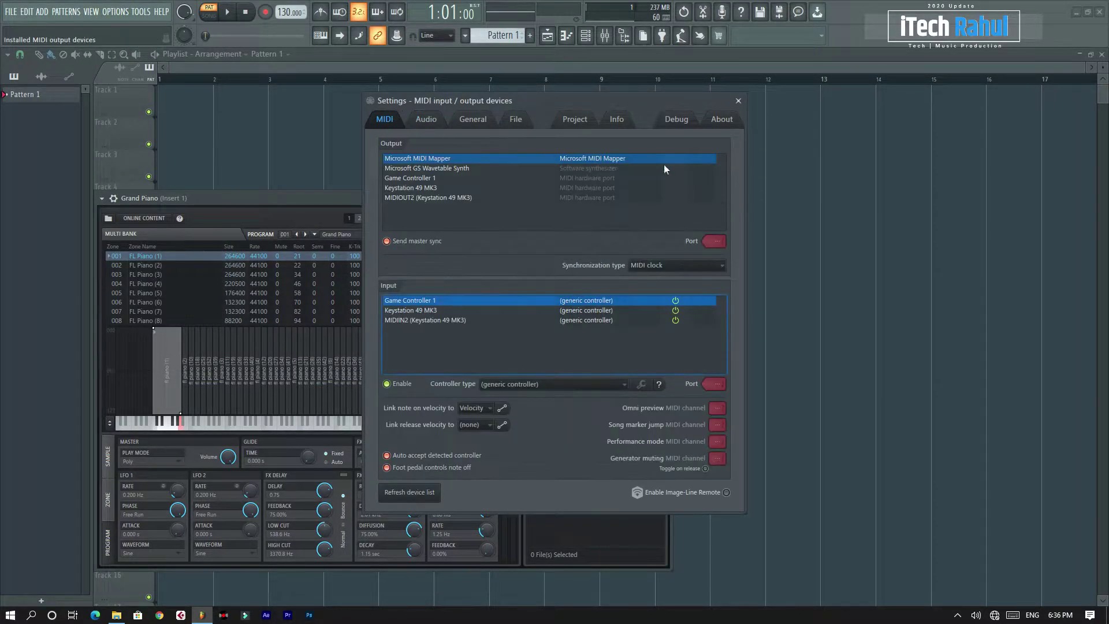
click(738, 101)
Step: Move the Grand Piano window aside and load the custom reverb track preset on mixer track Insert 2
drag(525, 202, 854, 108)
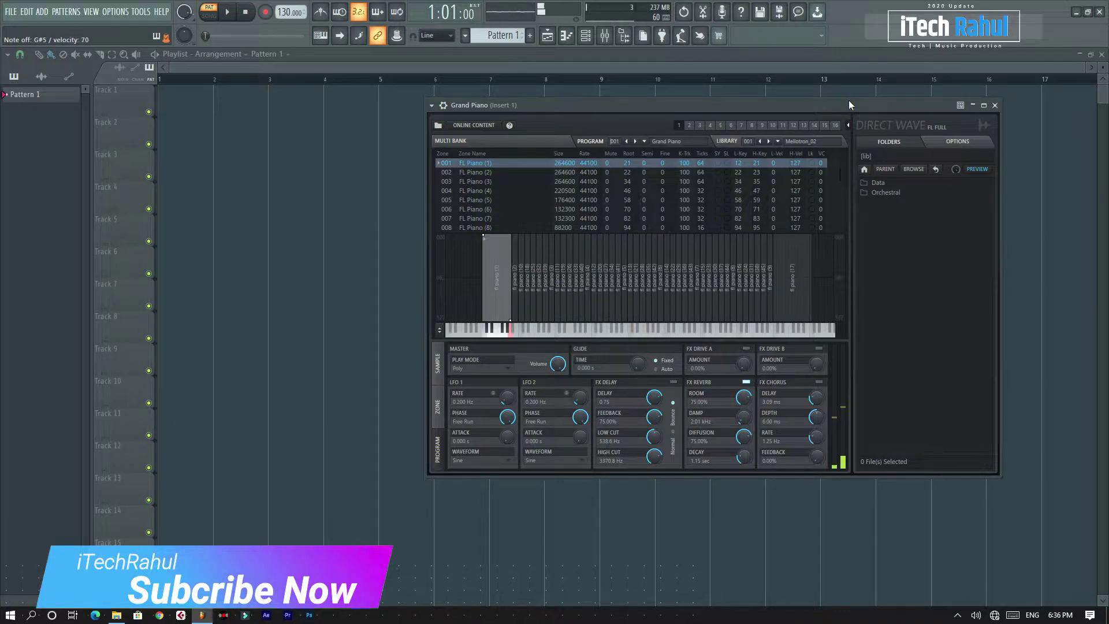
drag(871, 109, 834, 171)
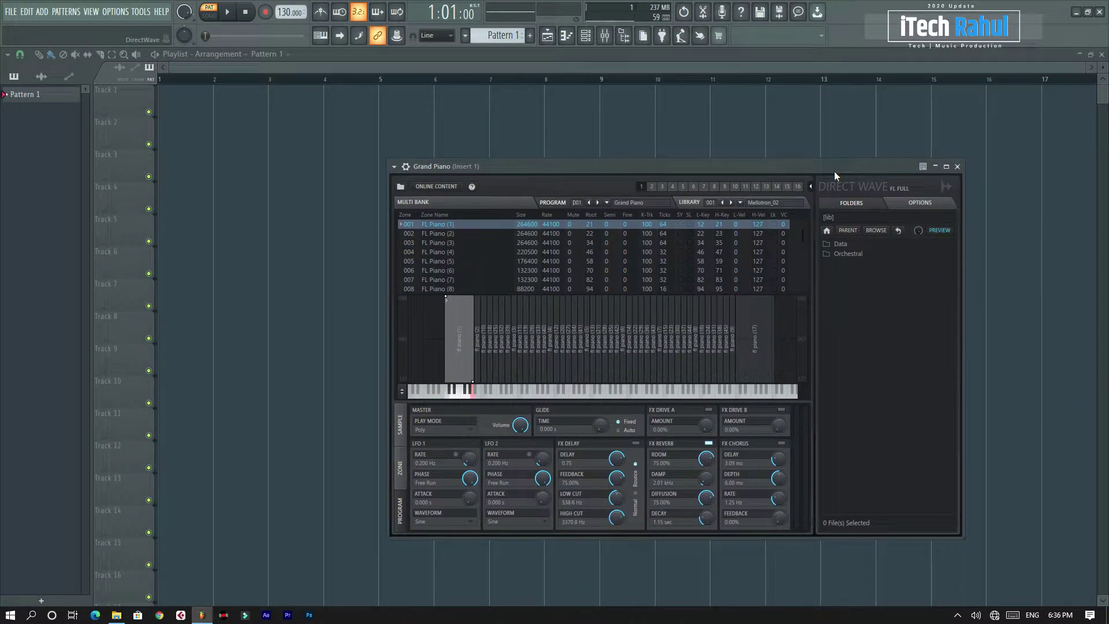
click(605, 35)
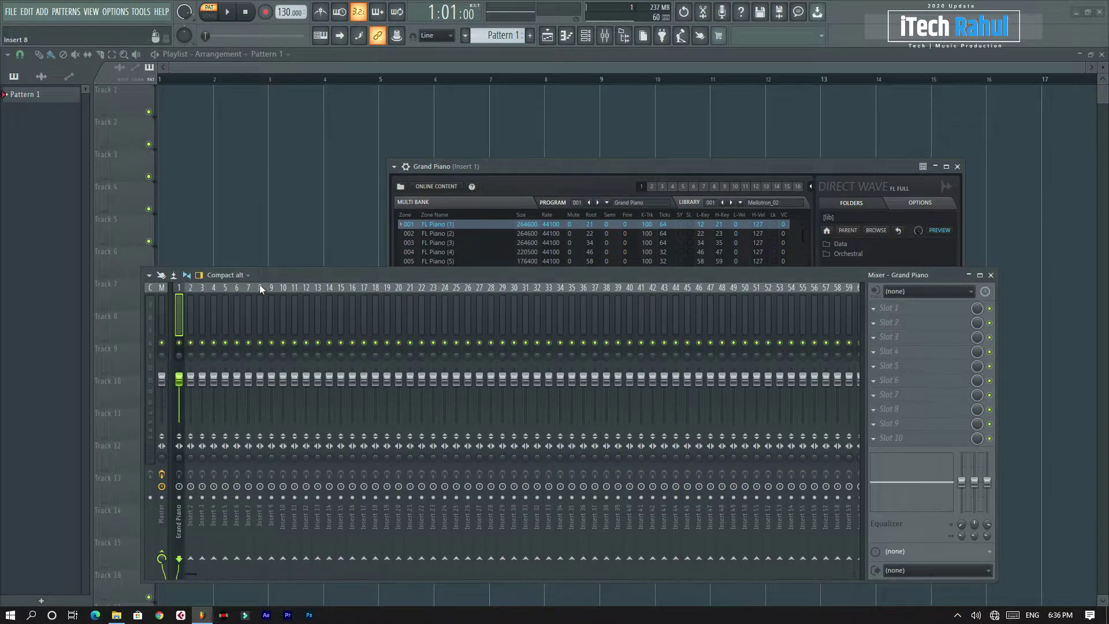
click(186, 309)
click(149, 275)
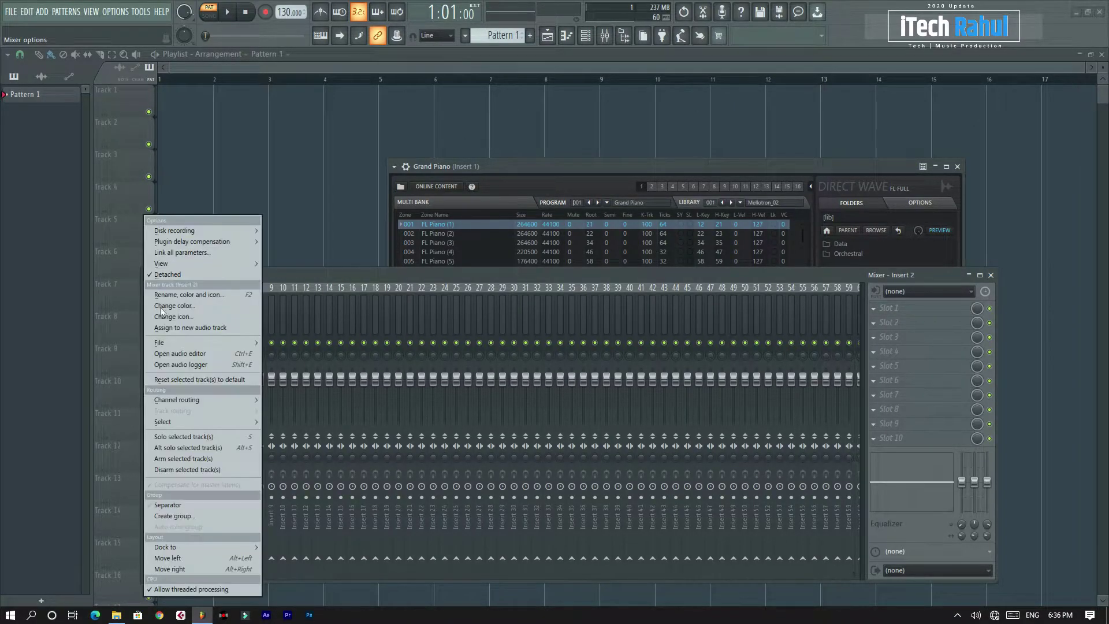
mouse_move(191, 342)
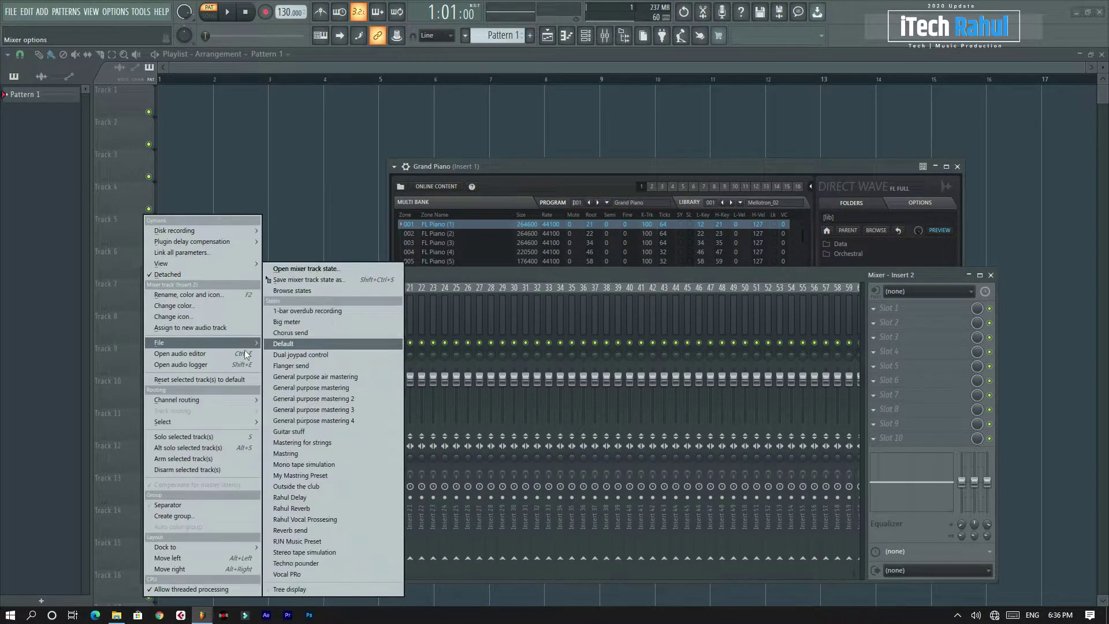
click(342, 508)
Step: Load the custom delay track preset on mixer track Insert 3
click(197, 301)
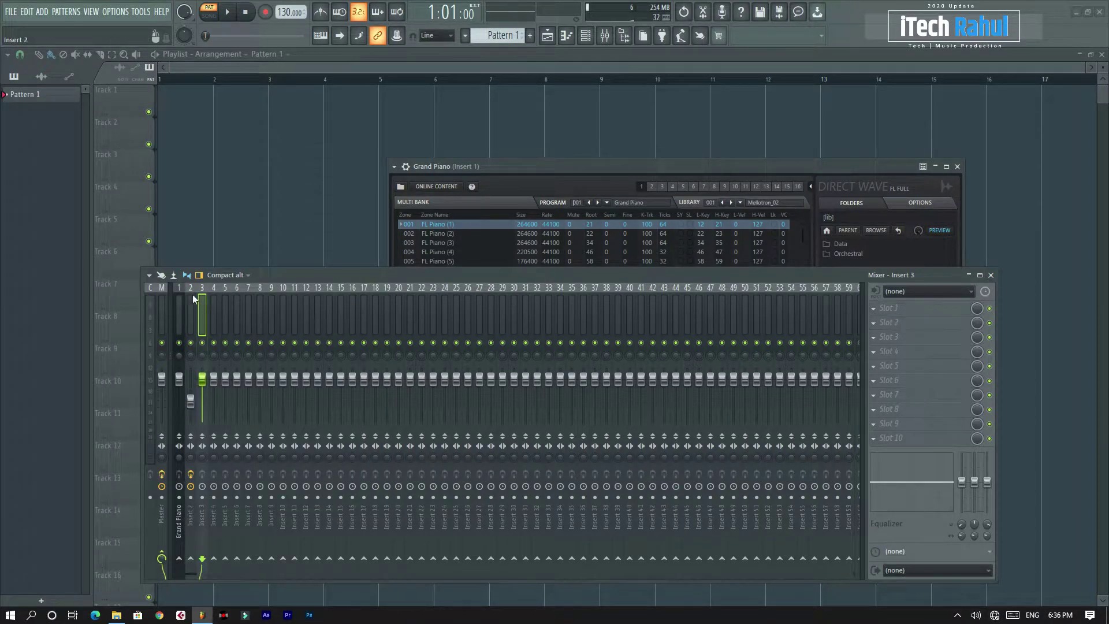
click(150, 275)
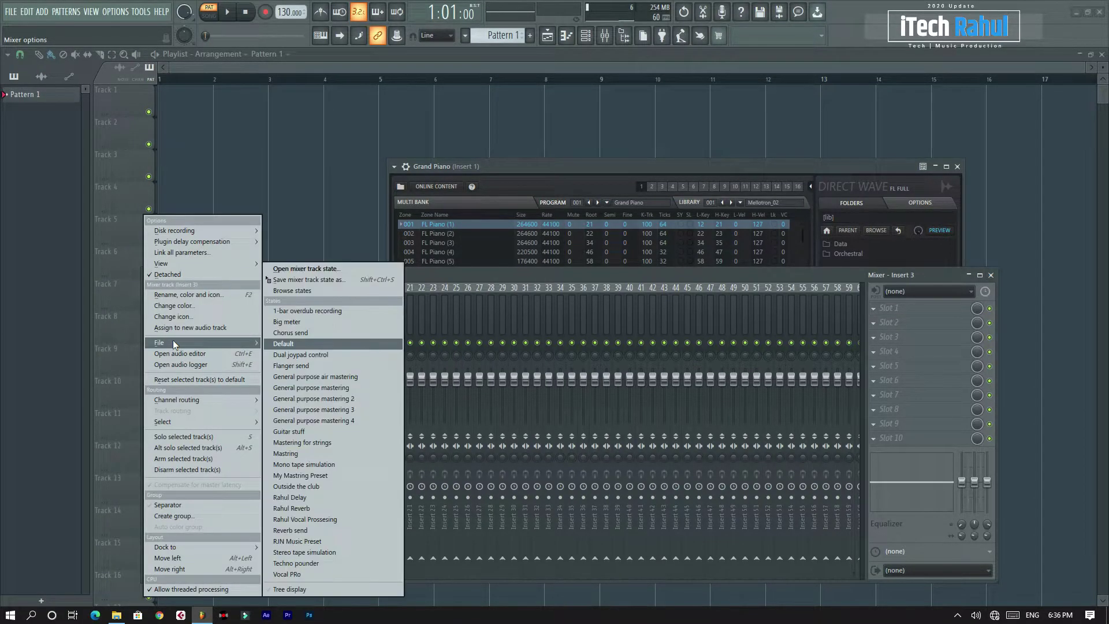
click(312, 497)
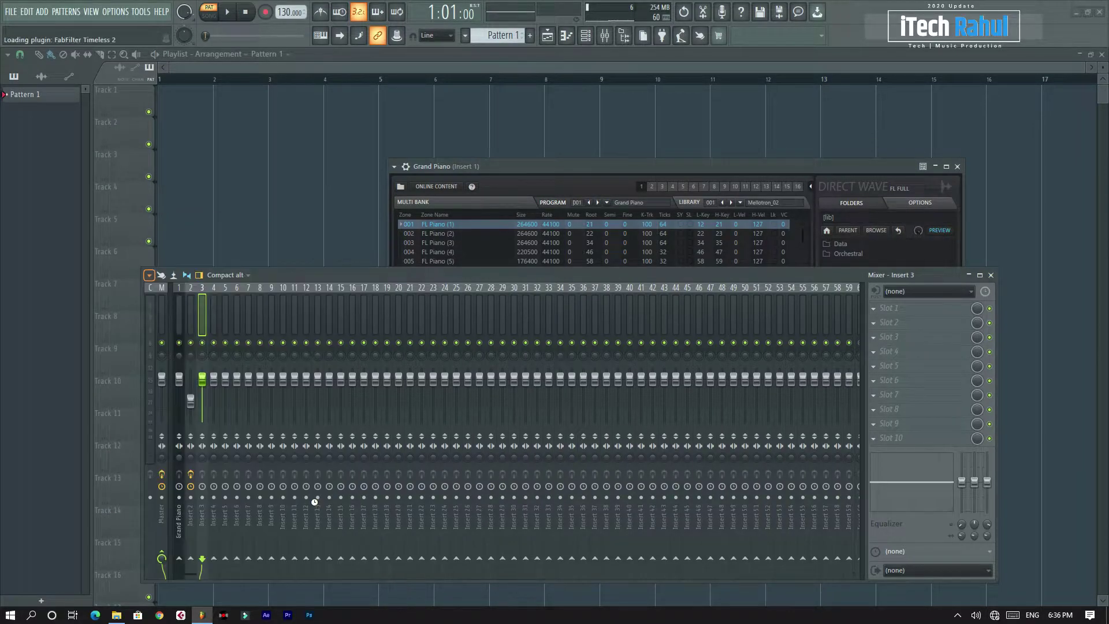
Step: Enable sends from the Grand Piano mixer track to Insert 2 and Insert 3
click(179, 321)
click(191, 559)
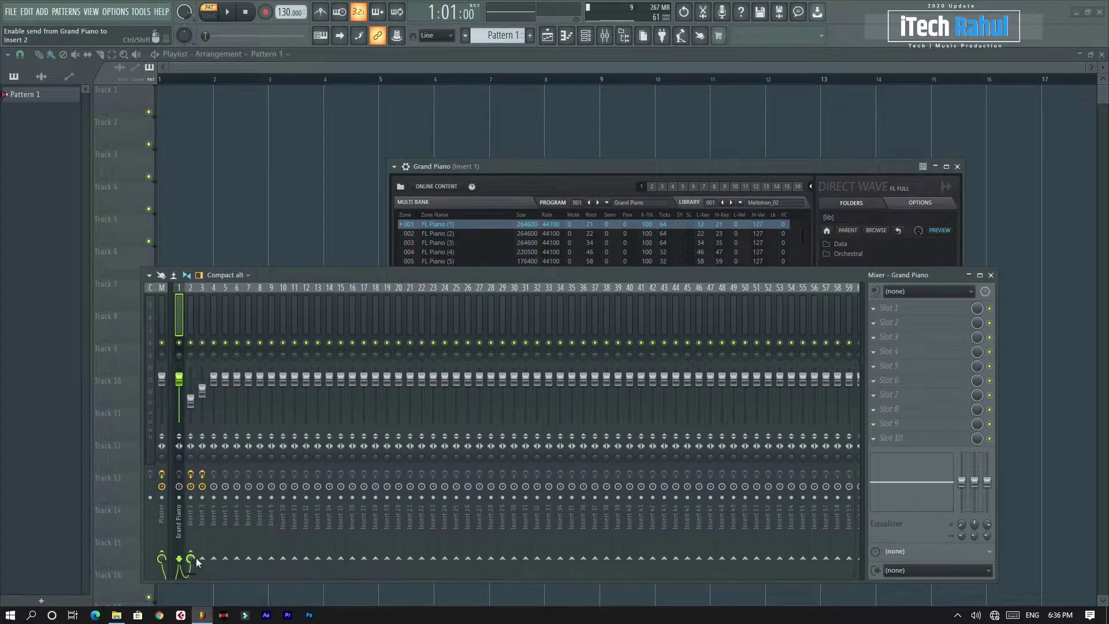
click(202, 559)
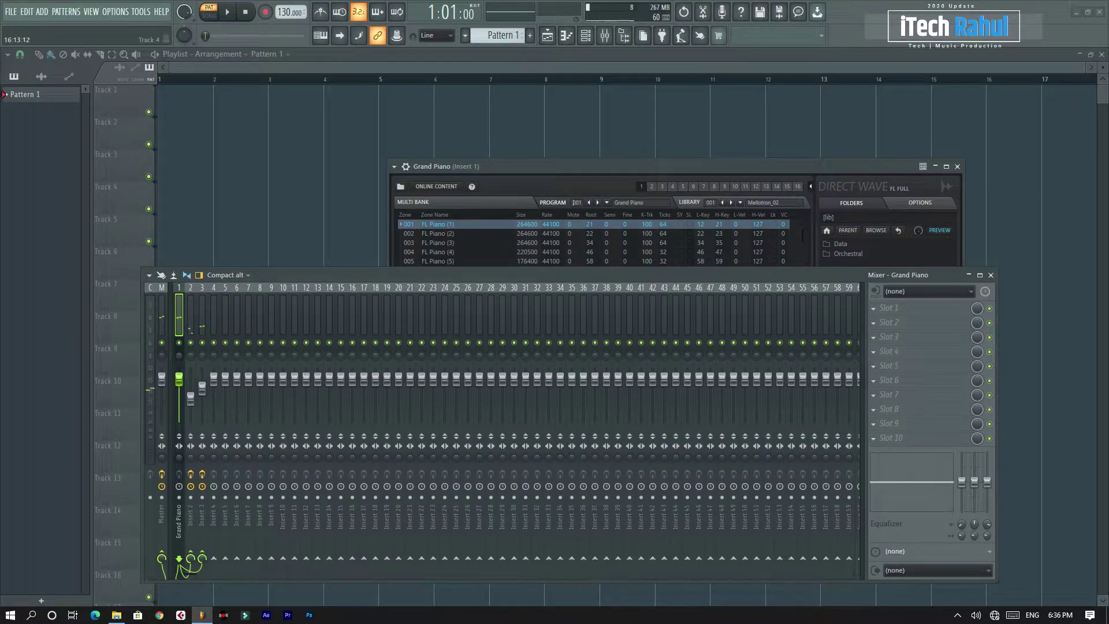
Step: Move the mixer lower on the workspace and close the Grand Piano instrument window
drag(722, 275, 766, 327)
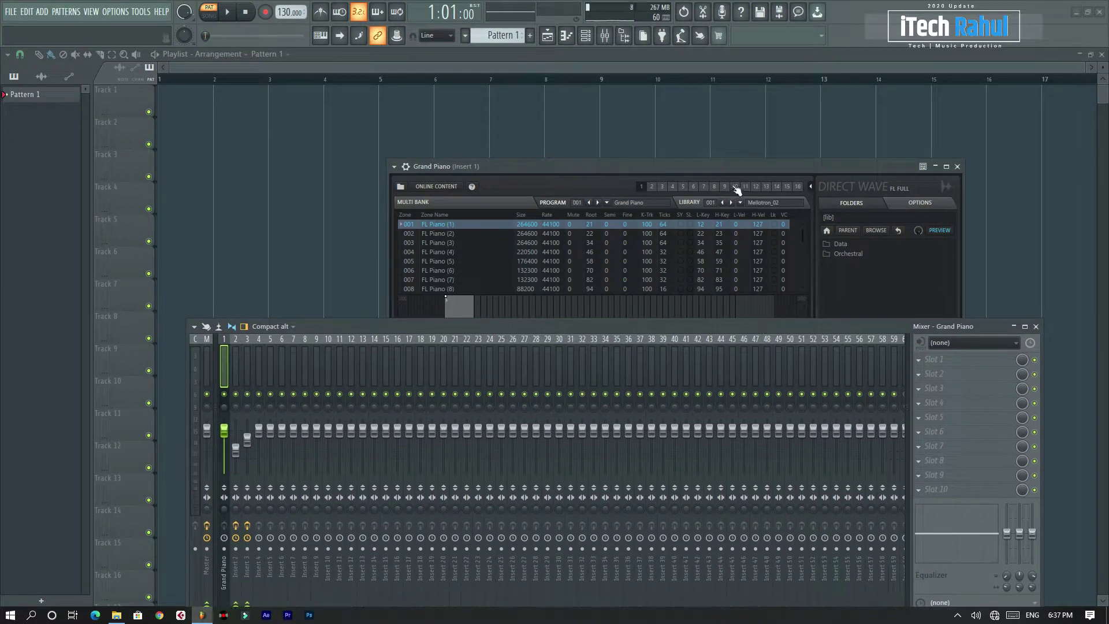
drag(732, 168, 690, 169)
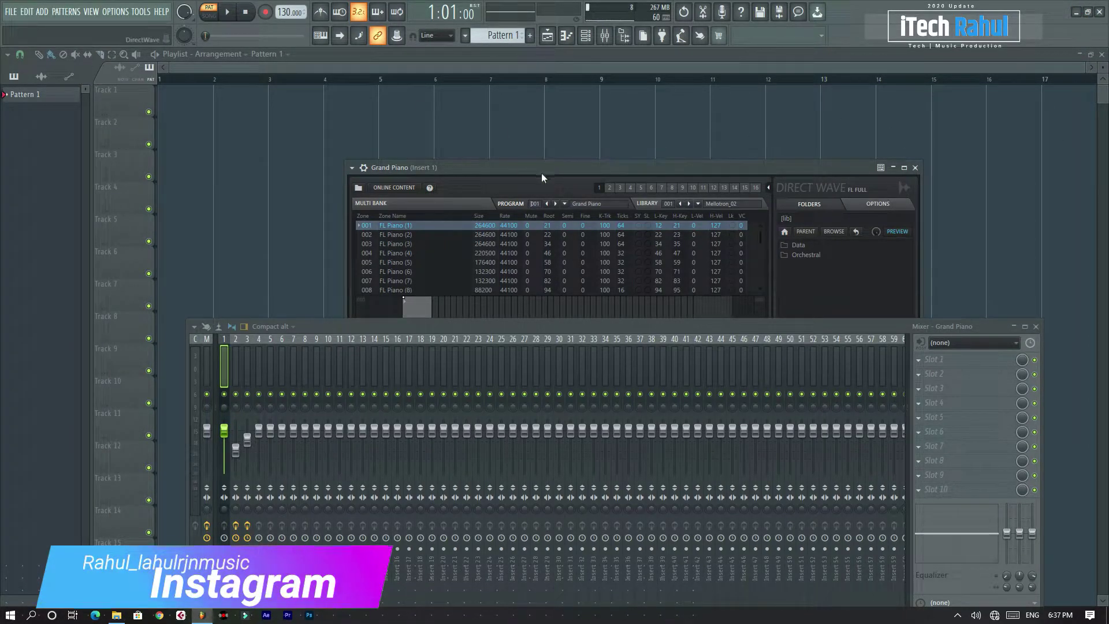
click(915, 168)
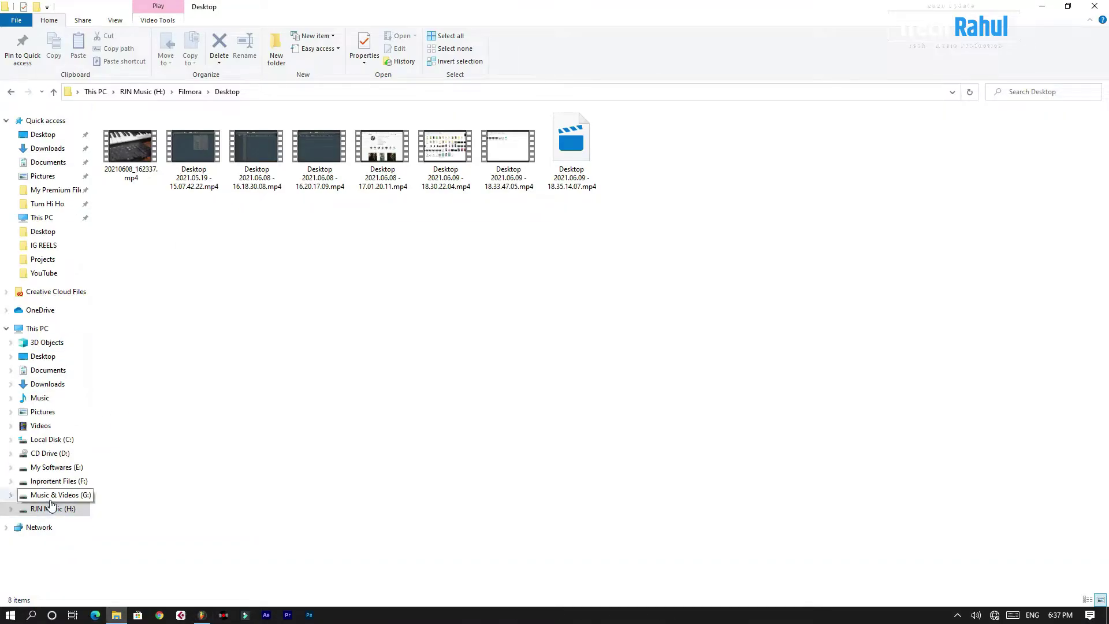
Step: From File Explorer, place Tera Pyar Hai Jo_Current.wav from the FL Studio 20 Outputs folder on drive H: onto playlist Track 1 at bar 1
click(52, 508)
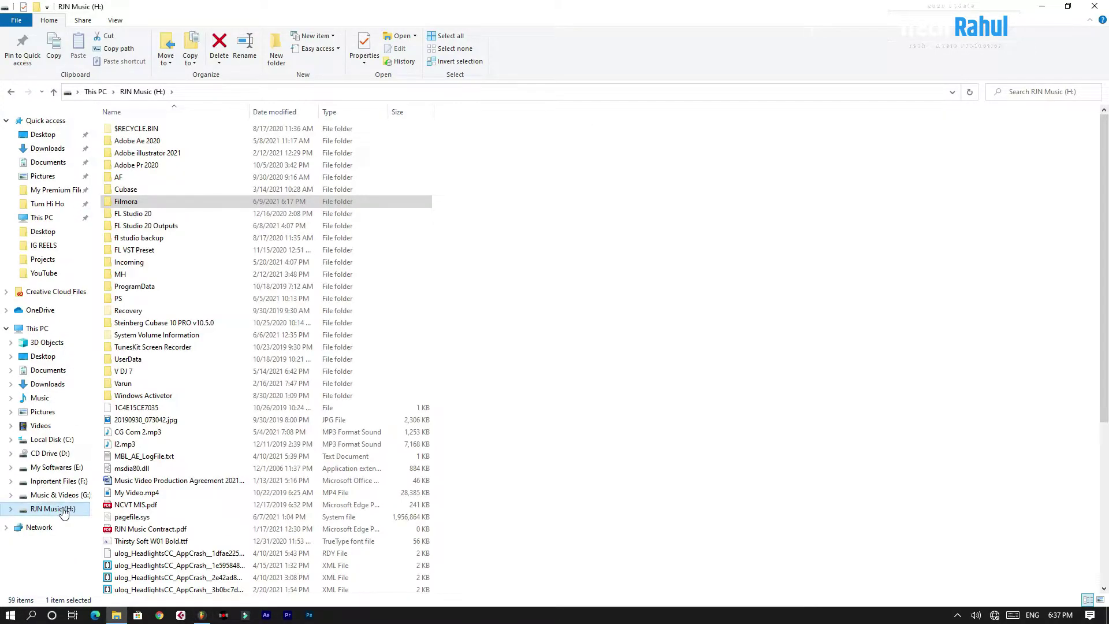
double_click(157, 228)
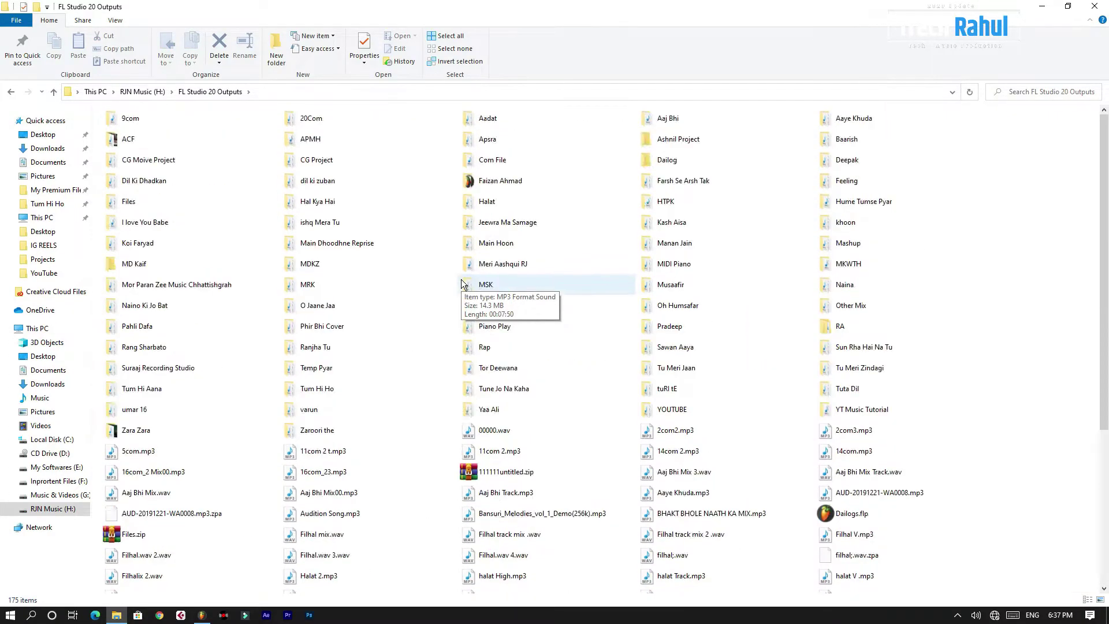
scroll(460, 279, down, 4)
scroll(393, 308, up, 4)
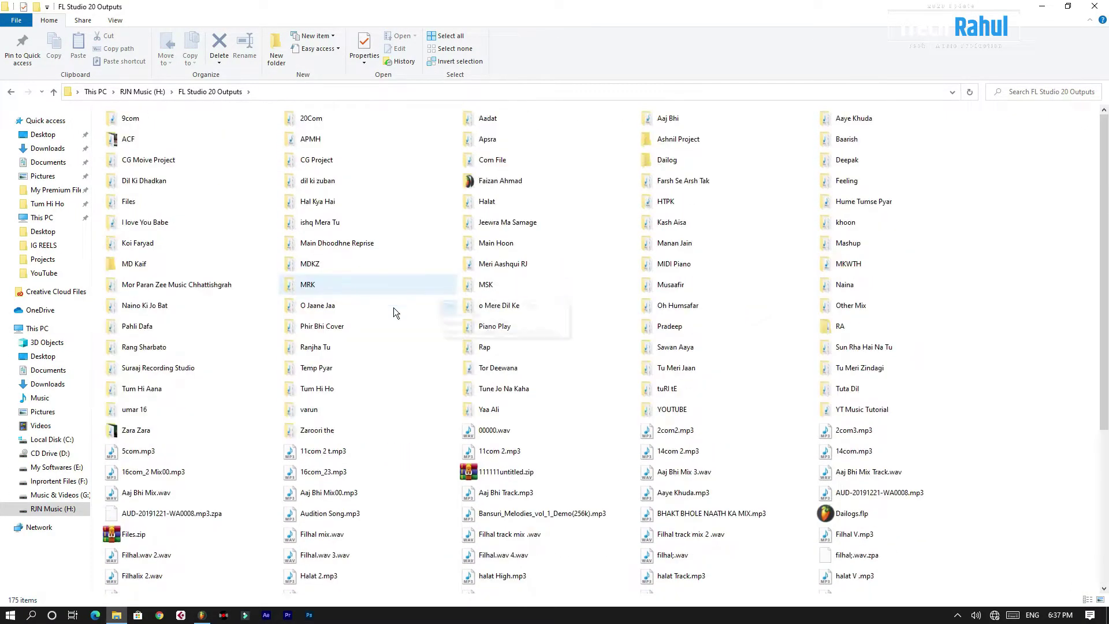
double_click(327, 409)
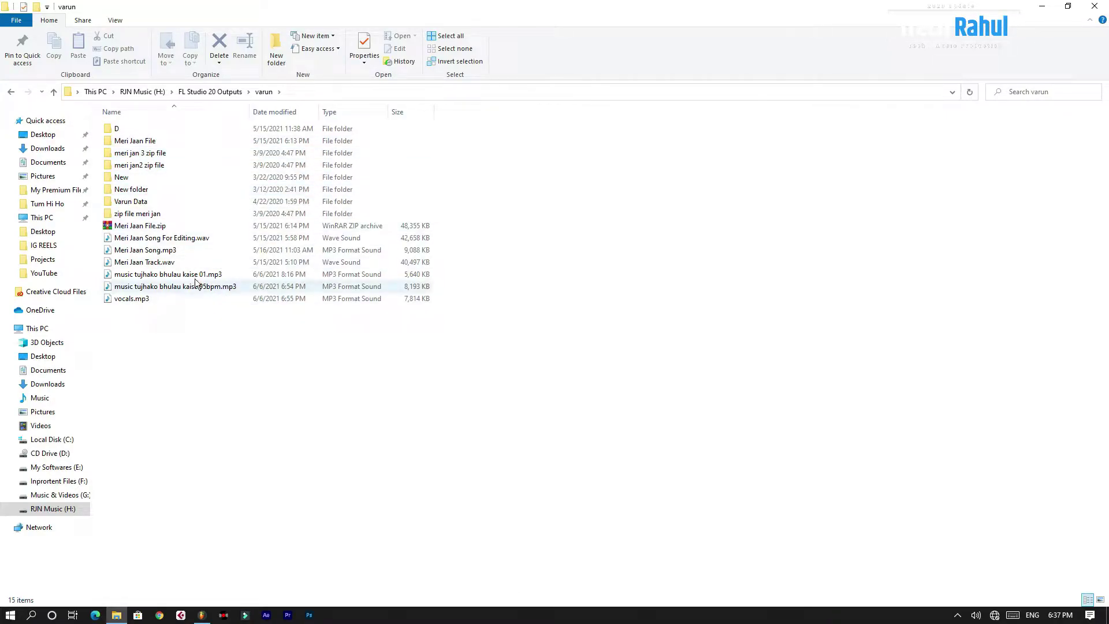
double_click(144, 200)
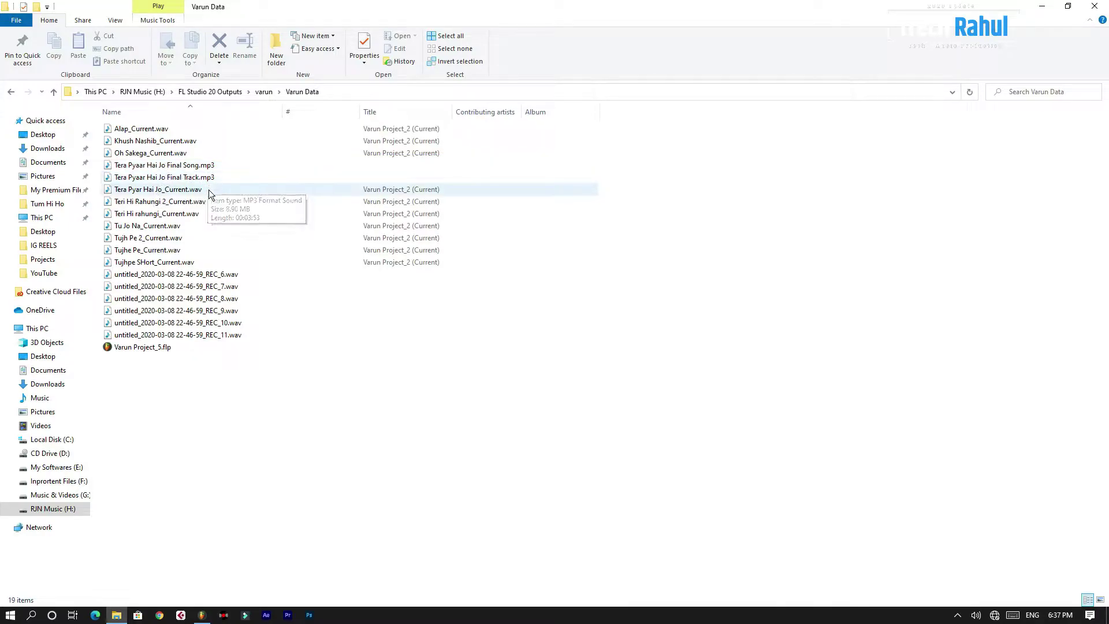
drag(209, 189, 184, 102)
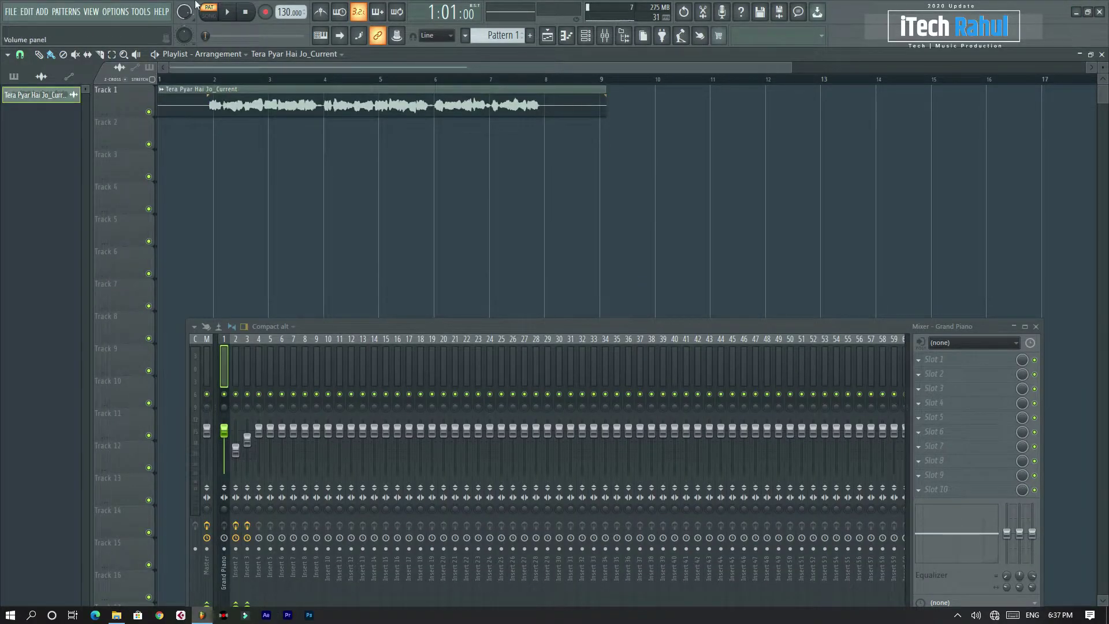
Step: Play the imported audio clip in song mode to audition it, and pause playback
click(227, 13)
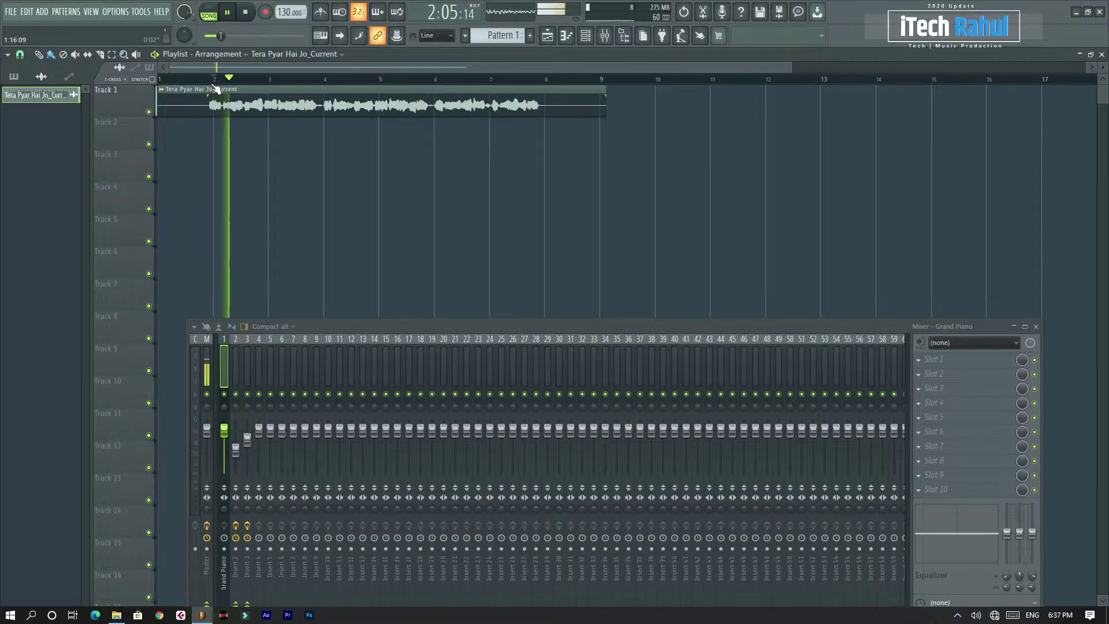
click(229, 13)
Step: Set the playlist snap to 1/4 beat and shift the vocal clip on Track 1 so its singing starts at bar 2
scroll(215, 86, up, 5)
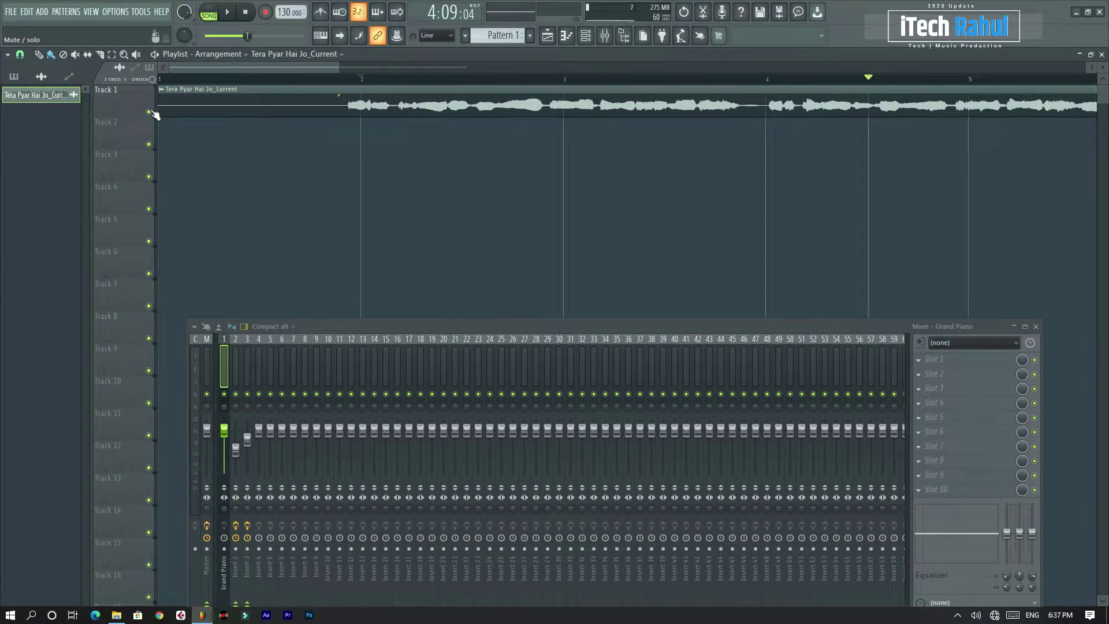
click(23, 58)
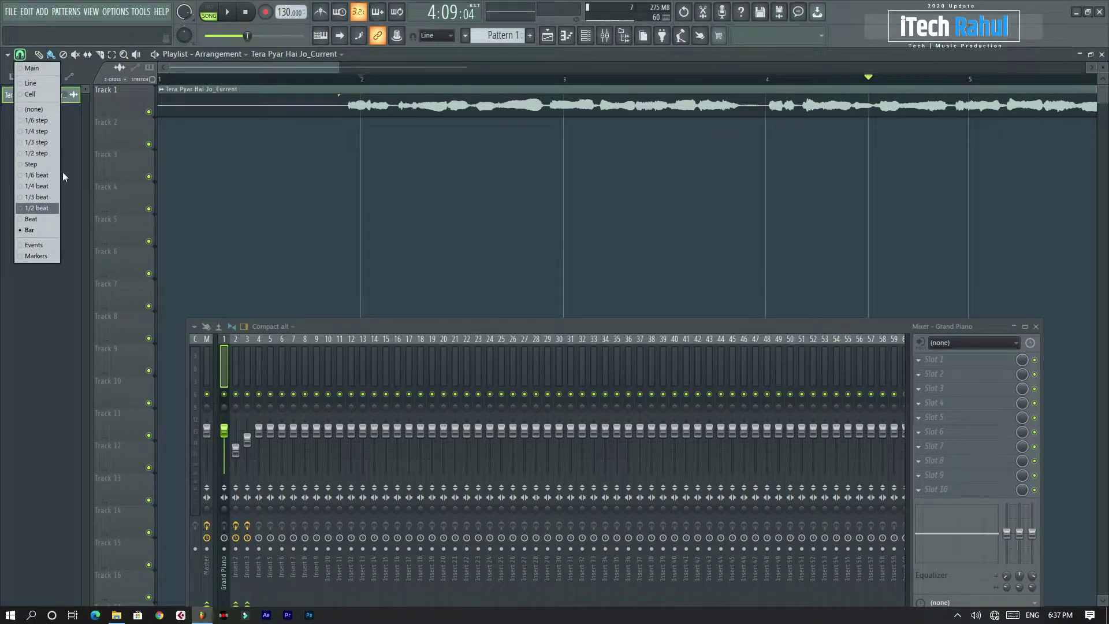
click(51, 185)
click(341, 79)
key(space)
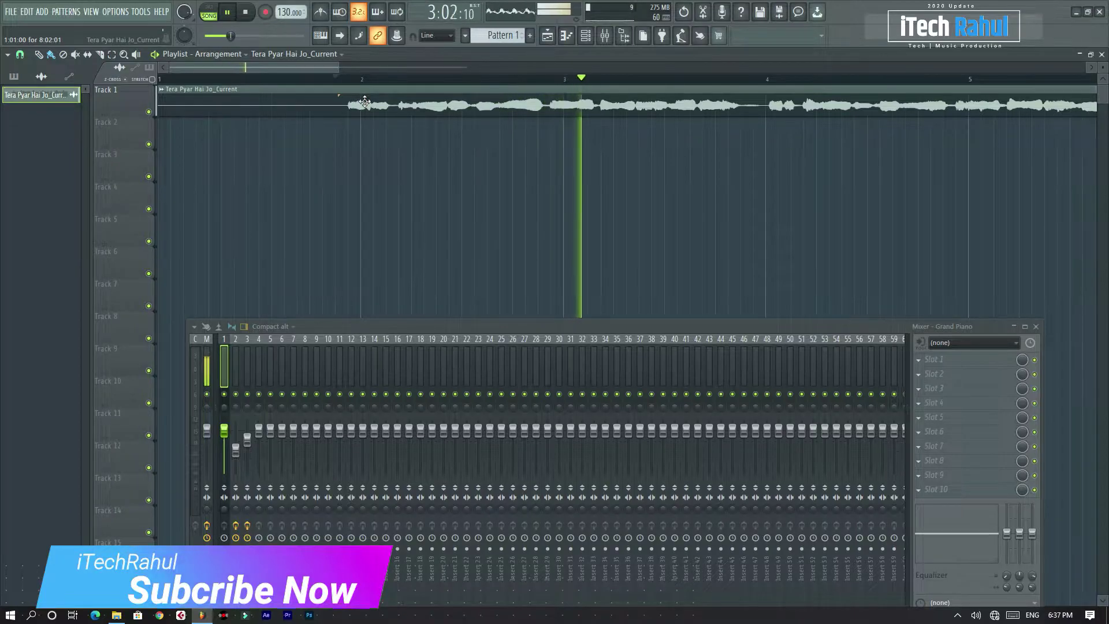
drag(365, 102, 383, 112)
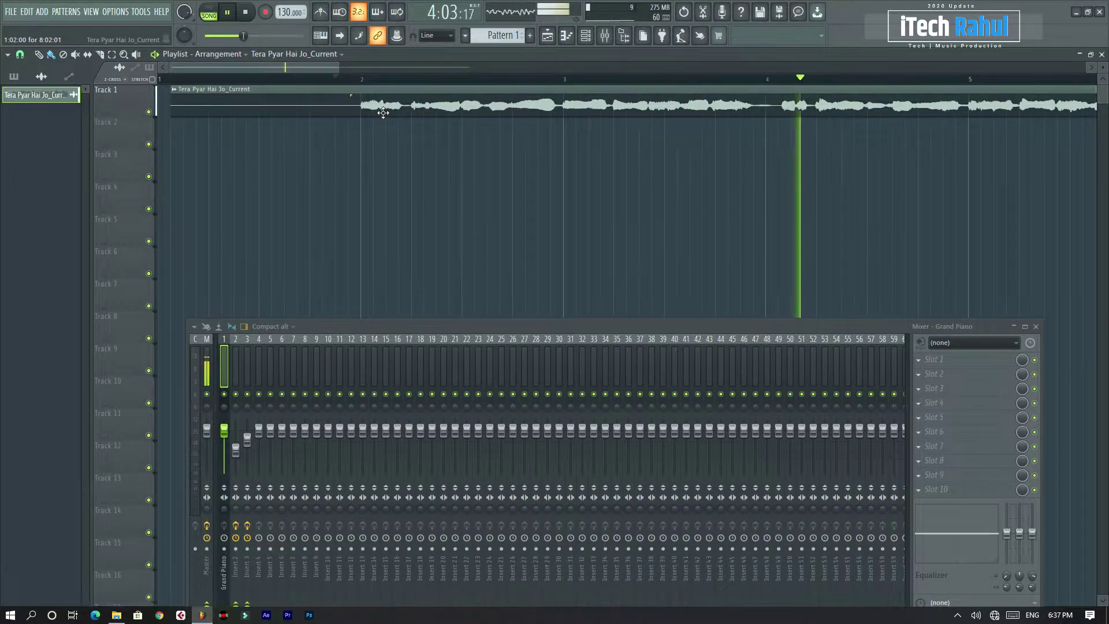
click(336, 79)
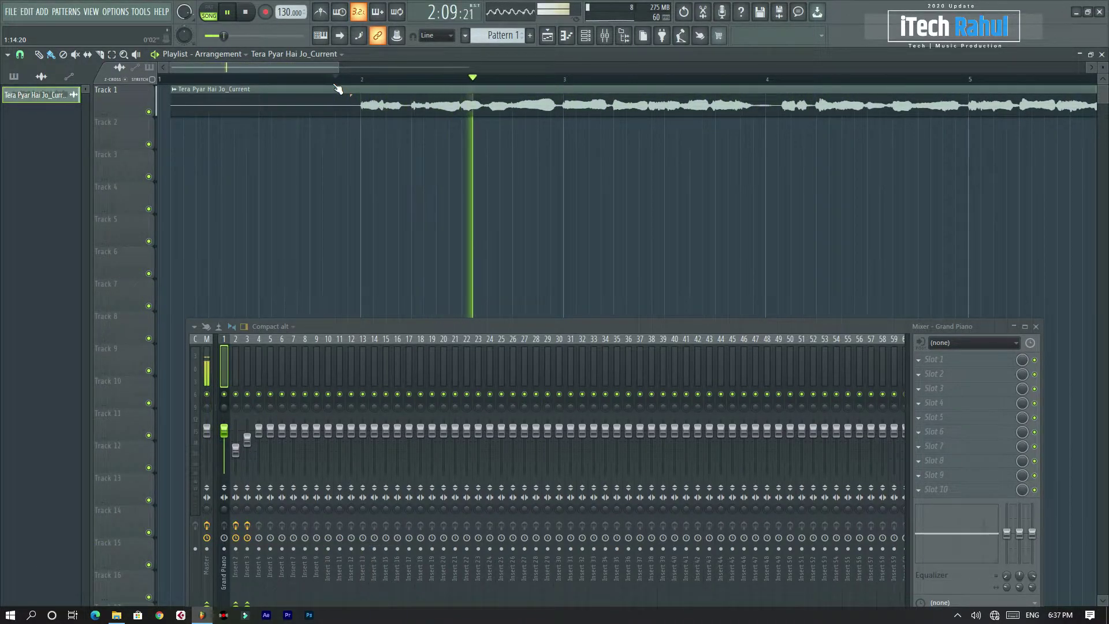
Step: Turn on the metronome and set the project tempo to 120 BPM, restretching all channels
click(332, 12)
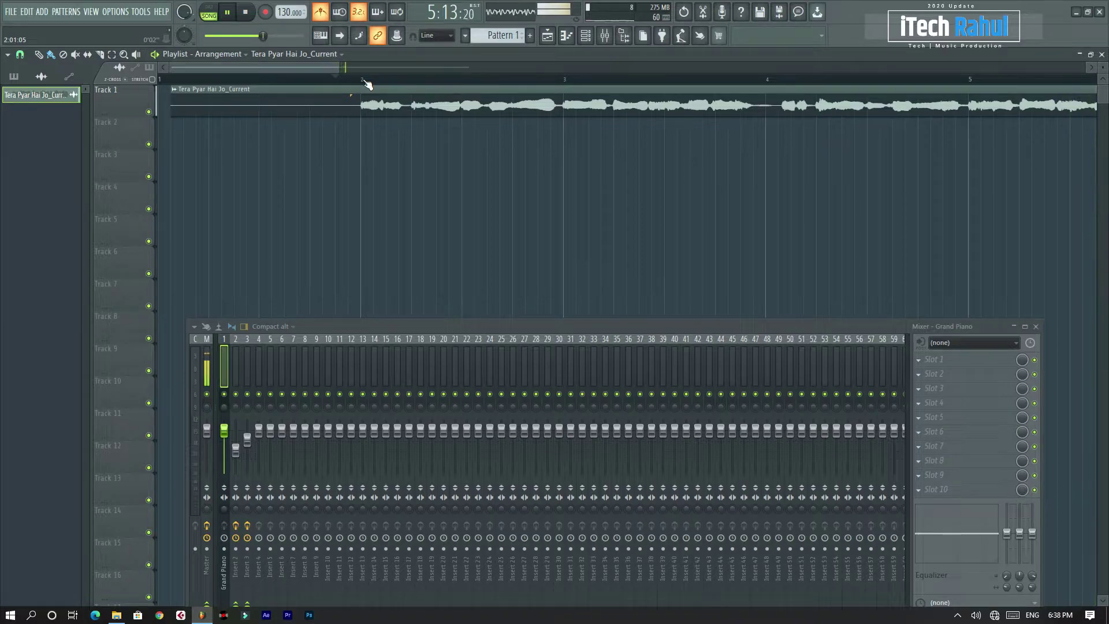
scroll(288, 13, down, 3)
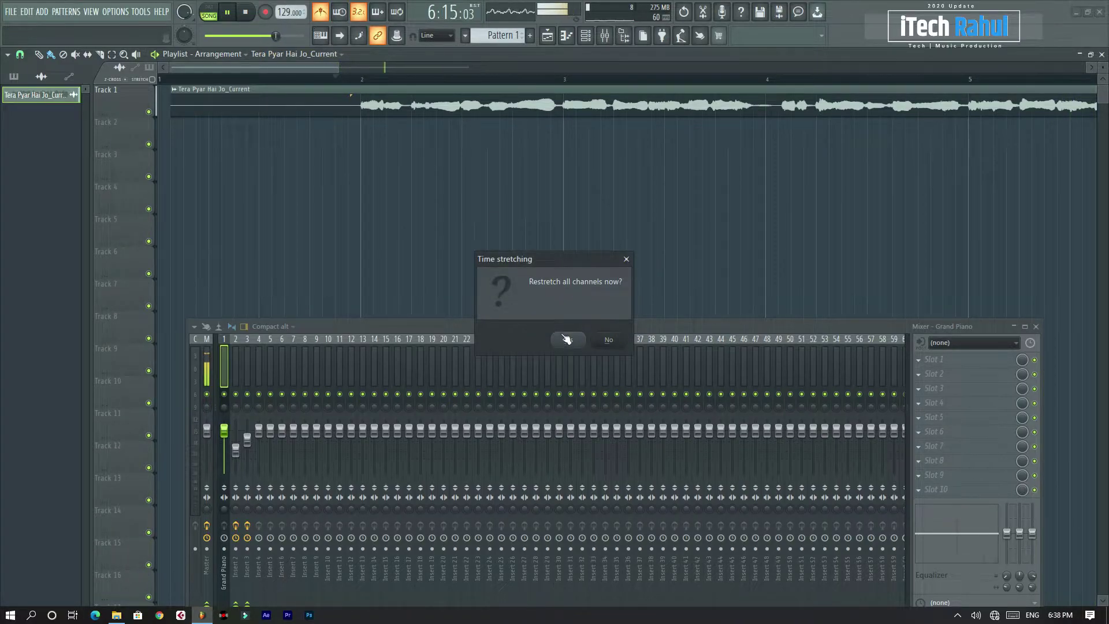
click(566, 339)
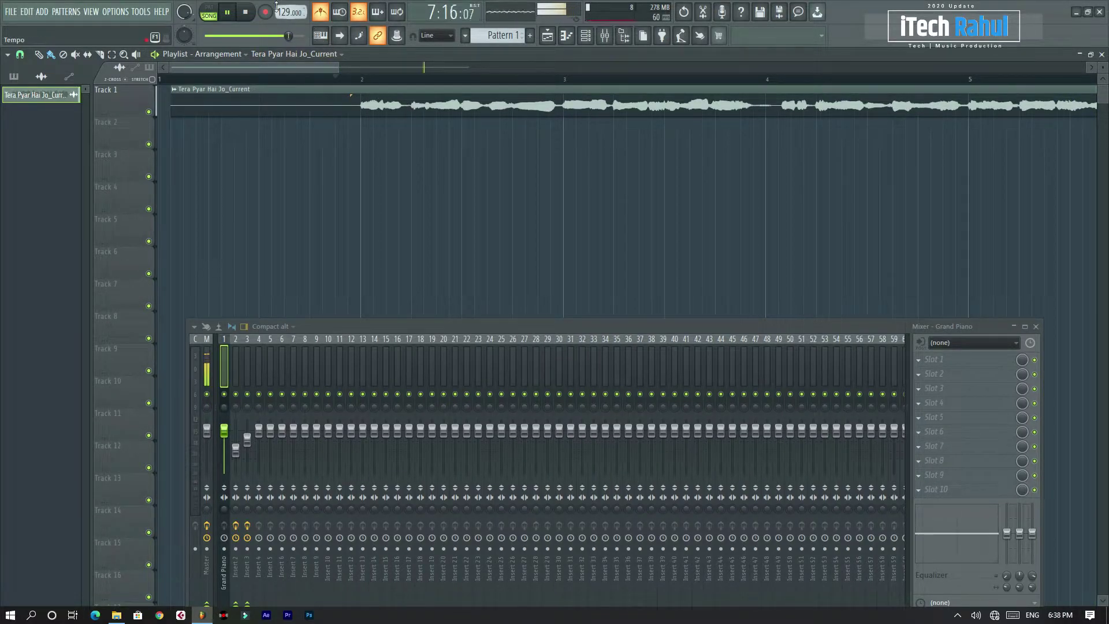
right_click(286, 13)
click(406, 83)
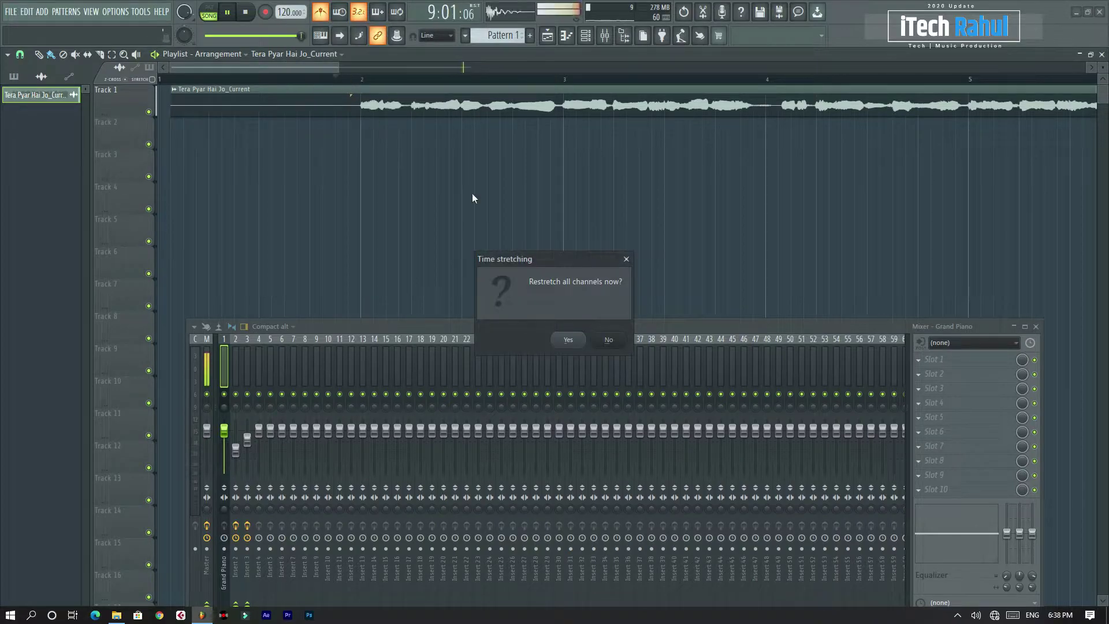
click(568, 344)
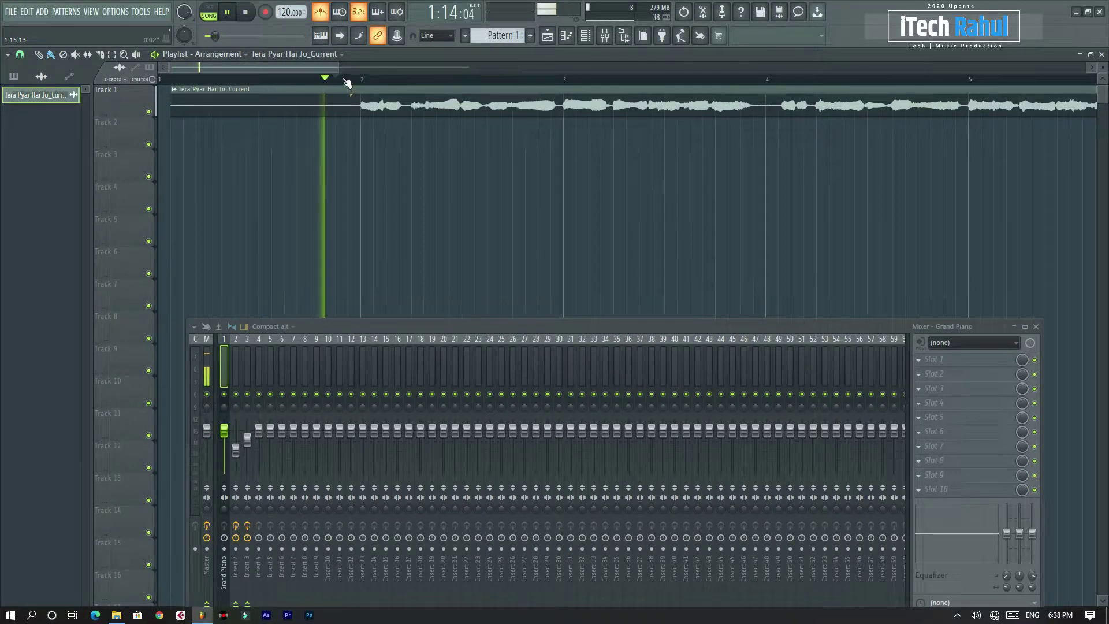
Step: Check the vocal clip against the metronome, then turn the metronome off and stop playback at the song start
scroll(358, 83, down, 3)
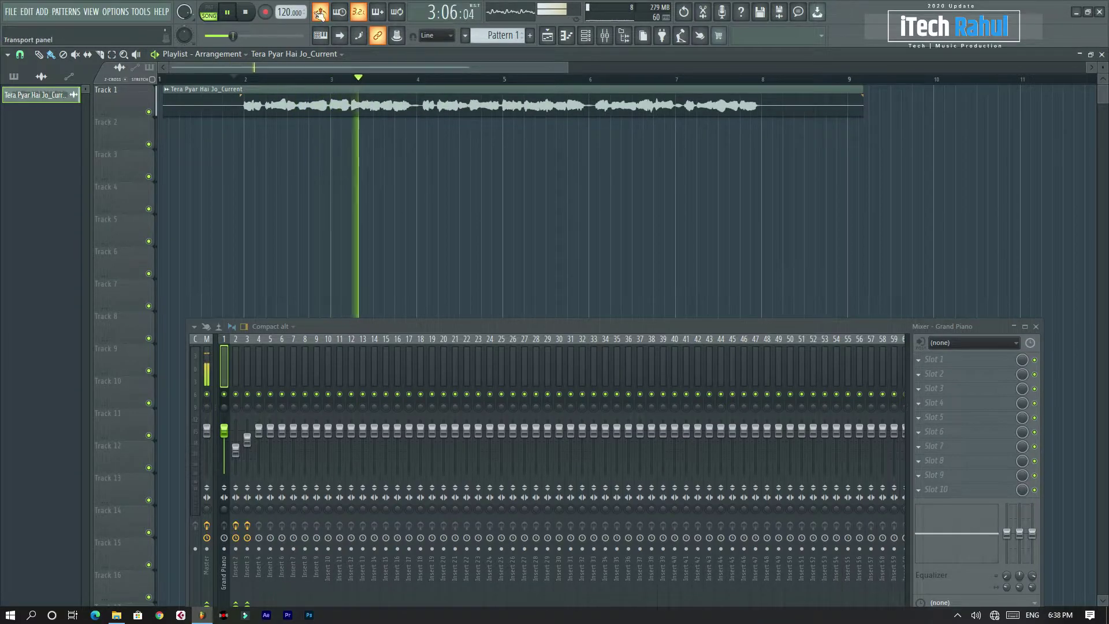
key(space)
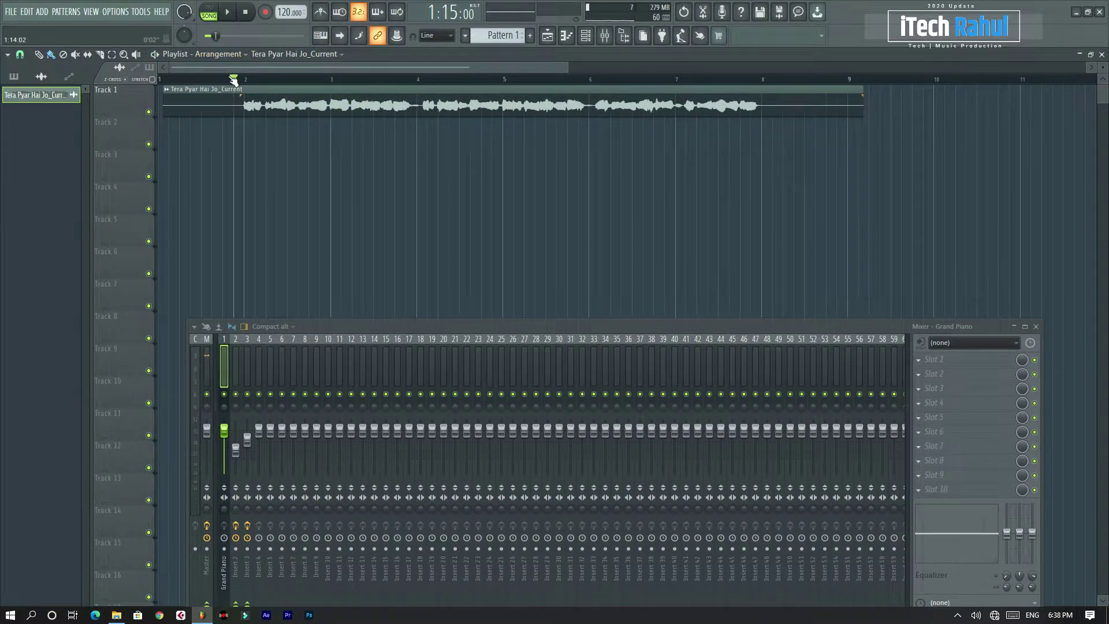
scroll(234, 80, up, 3)
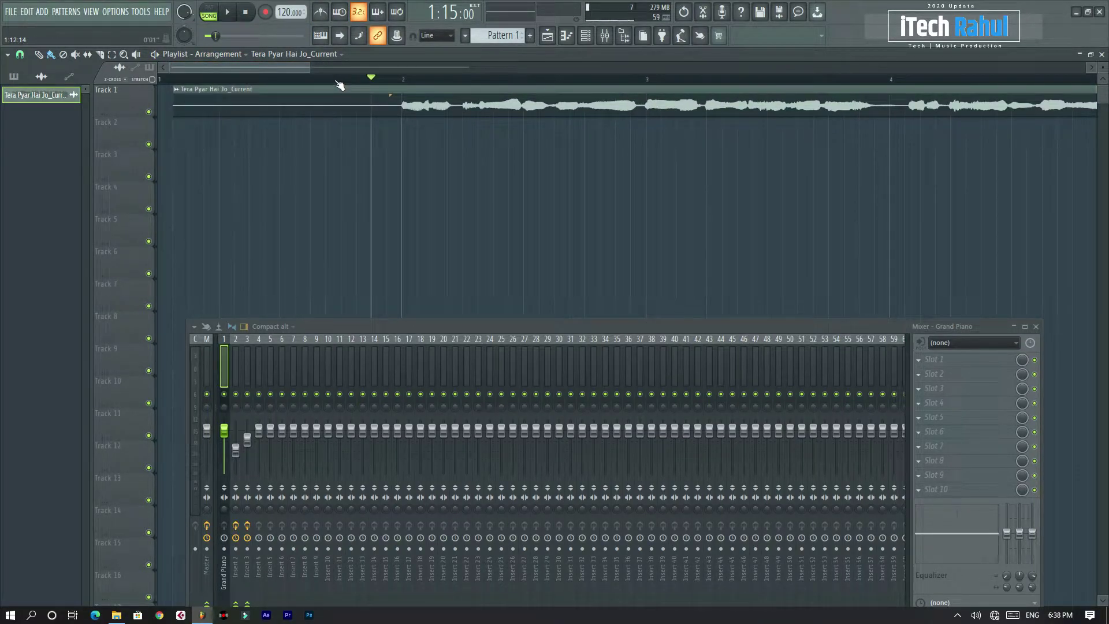
scroll(340, 85, down, 3)
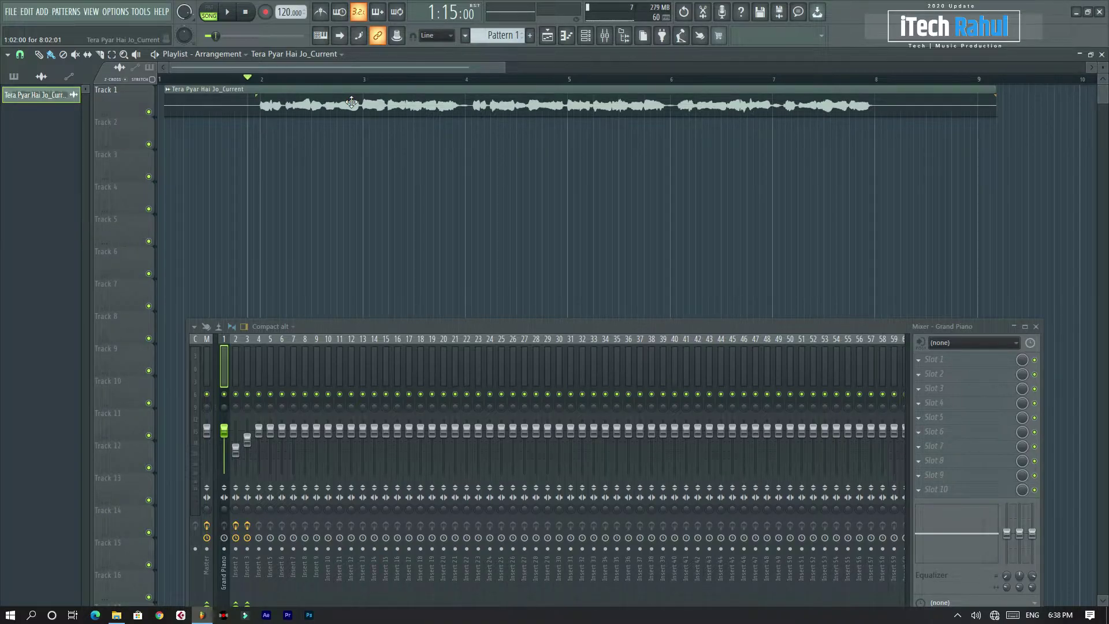
click(245, 15)
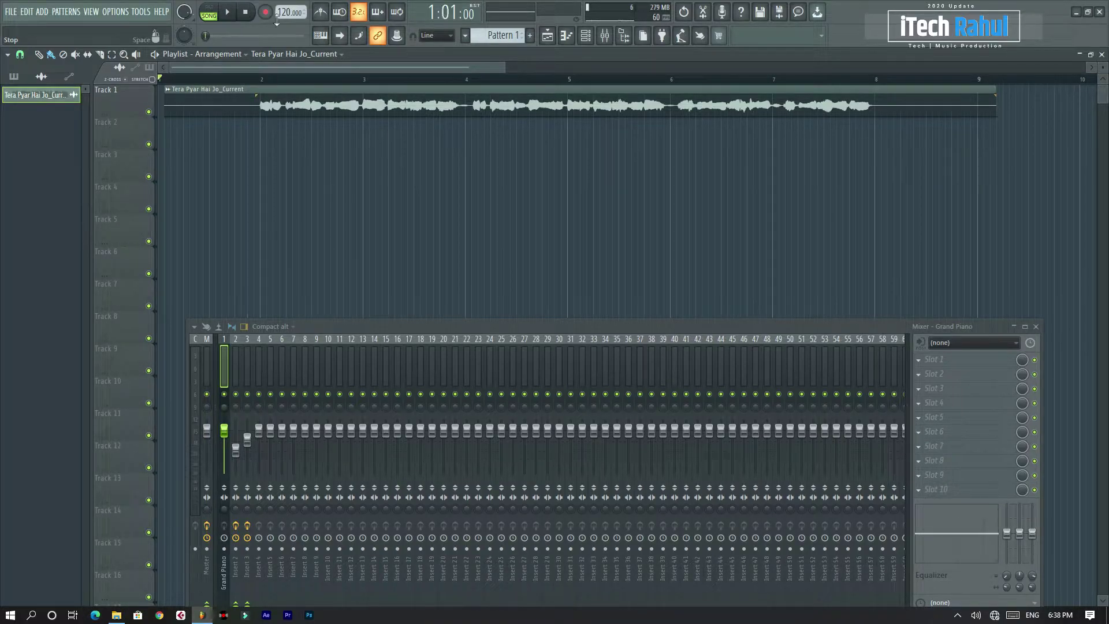
Step: Switch the Channel rack filter from Audio to All, and close the Channel rack
click(585, 37)
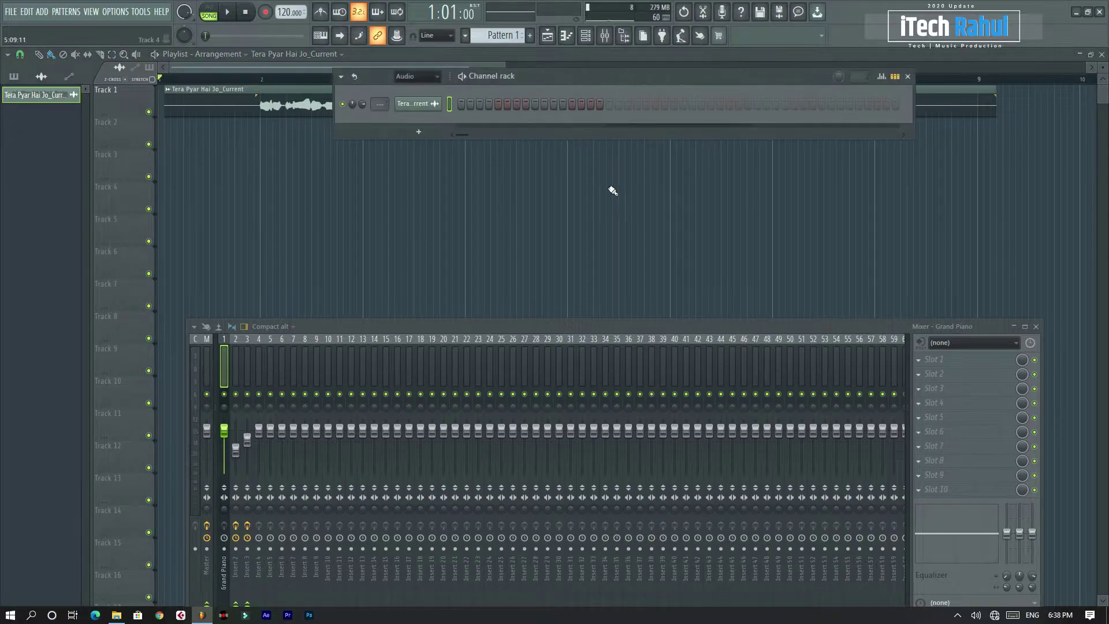
click(431, 81)
click(428, 88)
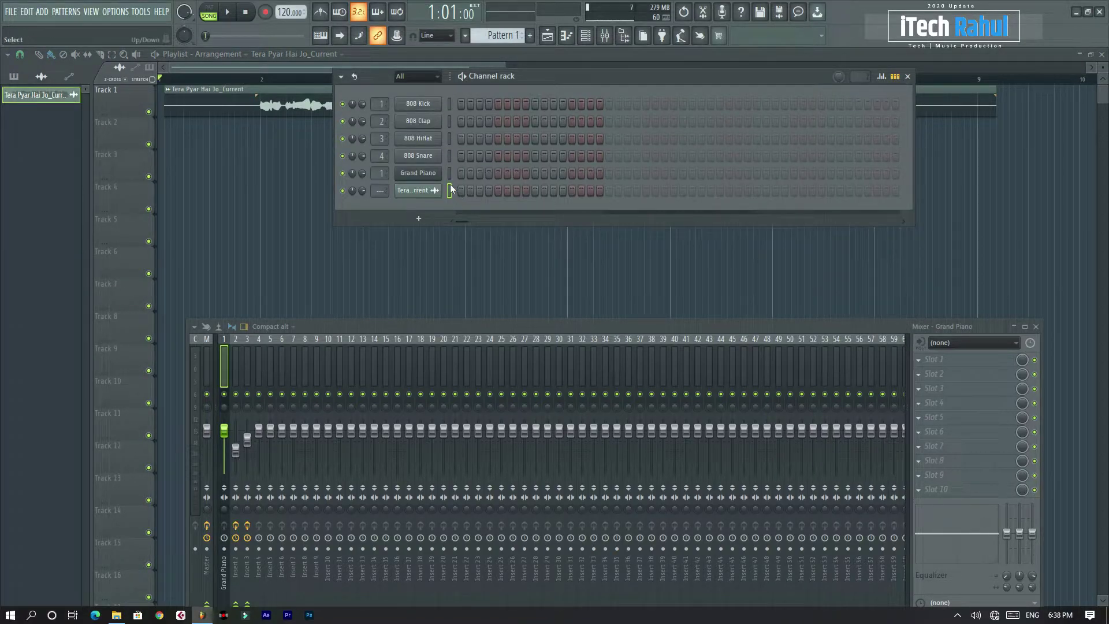
click(907, 76)
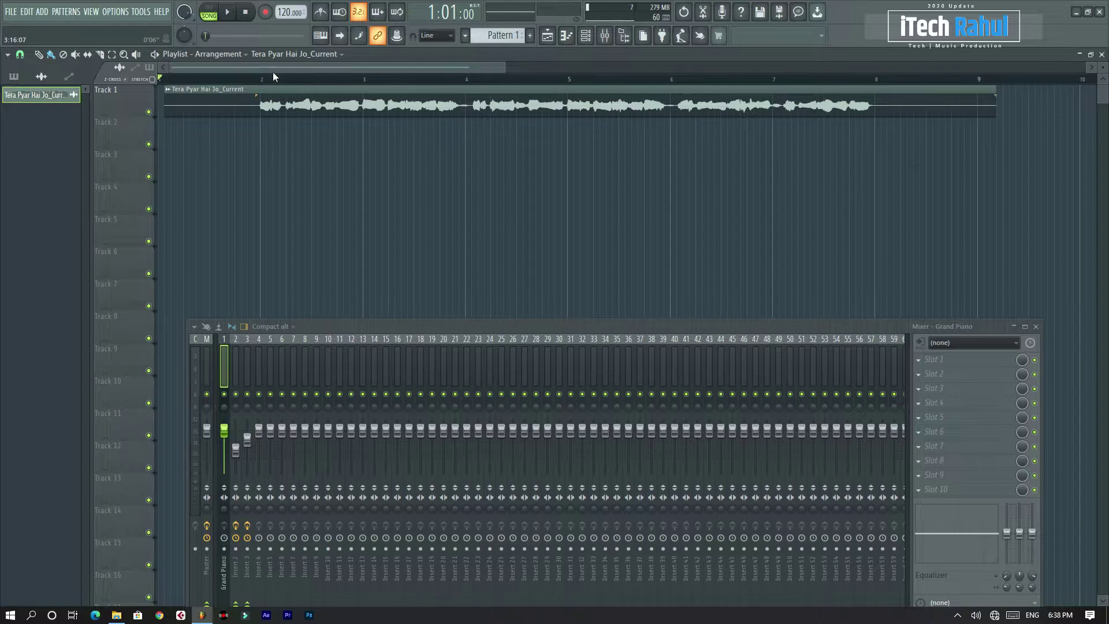
Step: Examine the vocal's start at bar 2 up close and set the playlist snap to Beat
scroll(273, 72, up, 3)
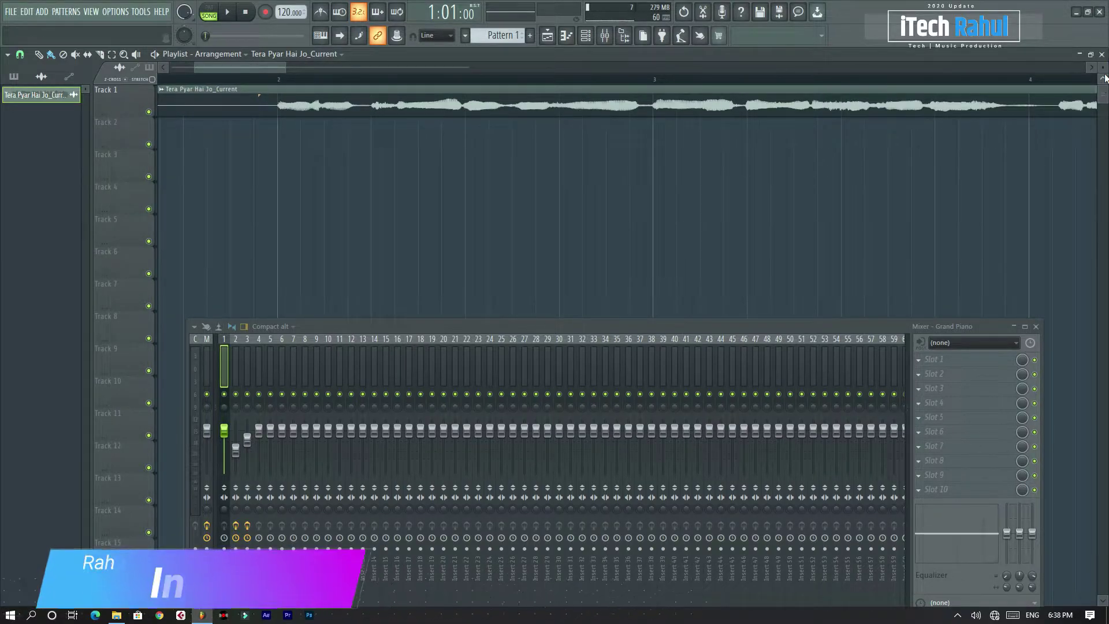
scroll(1104, 78, up, 3)
scroll(278, 83, up, 2)
mouse_move(277, 124)
mouse_down()
mouse_move(316, 155)
mouse_move(277, 123)
mouse_up()
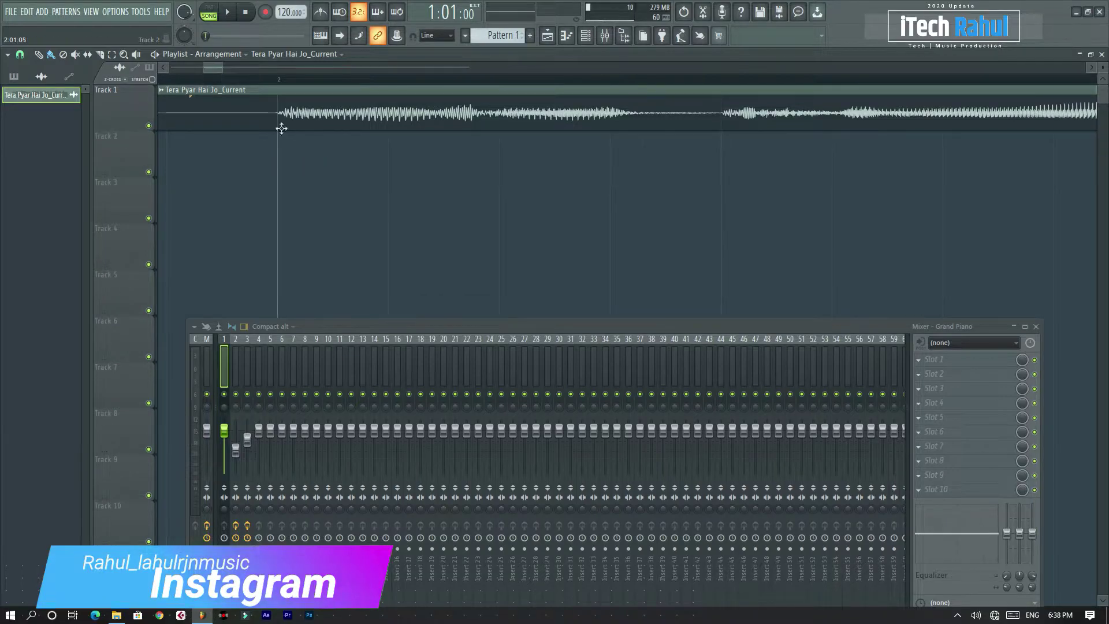
click(19, 55)
click(46, 223)
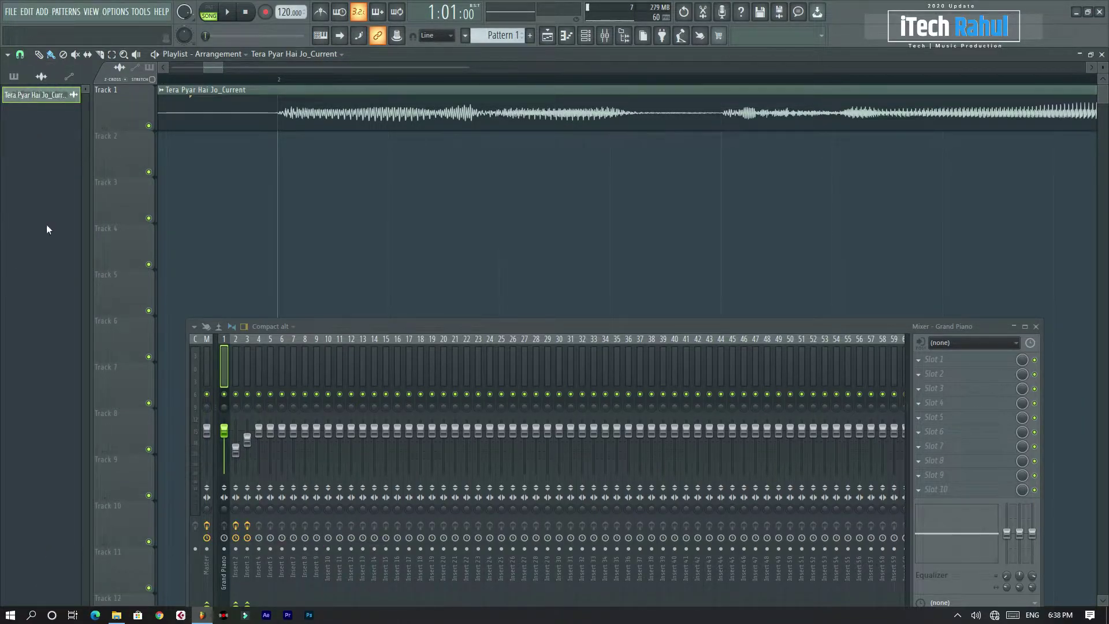
Step: Choose Pattern 1 as the playlist source and place it on Track 2 at bar 2
click(288, 55)
click(287, 97)
click(297, 137)
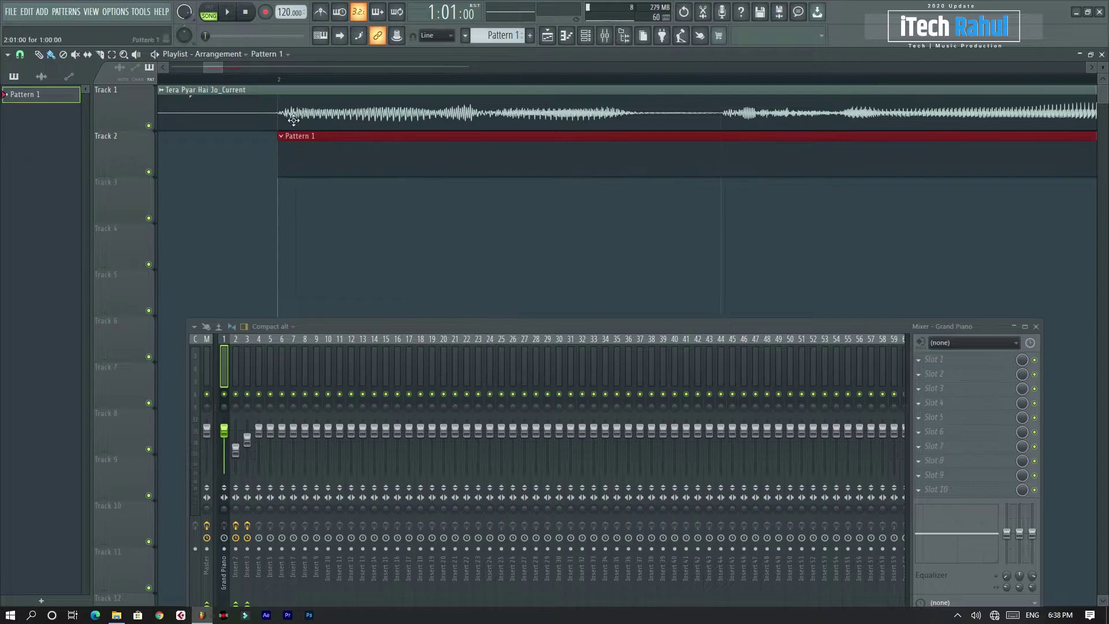
scroll(287, 84, down, 3)
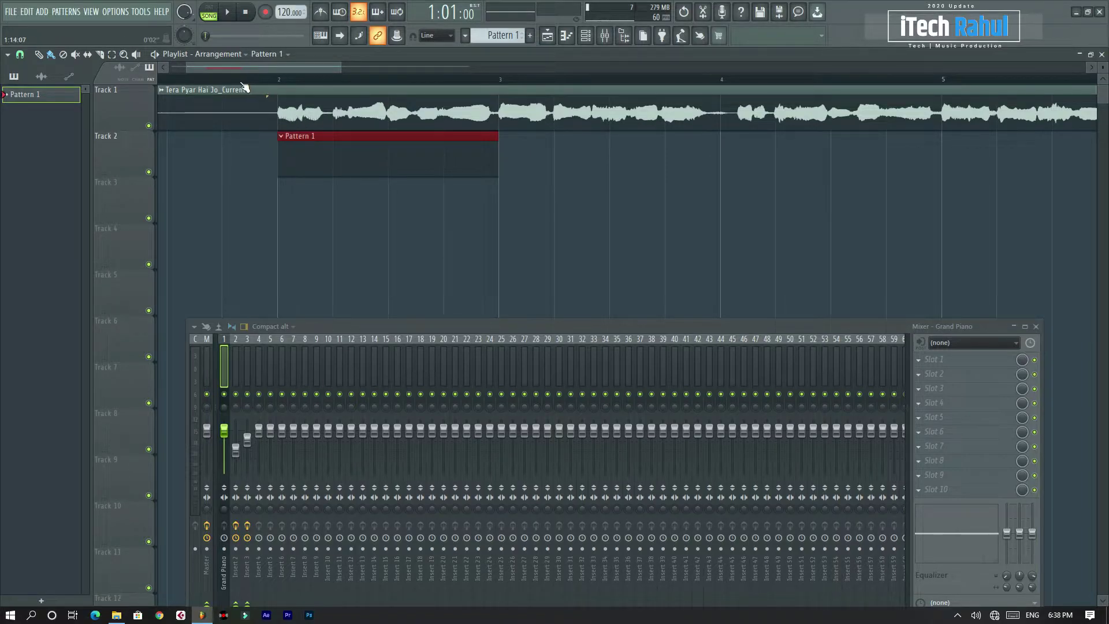
Step: Play the song from 1:13:00 and rehearse Grand Piano chords over the vocal, pausing at the end
key(space)
key(space)
key(space)
key(space)
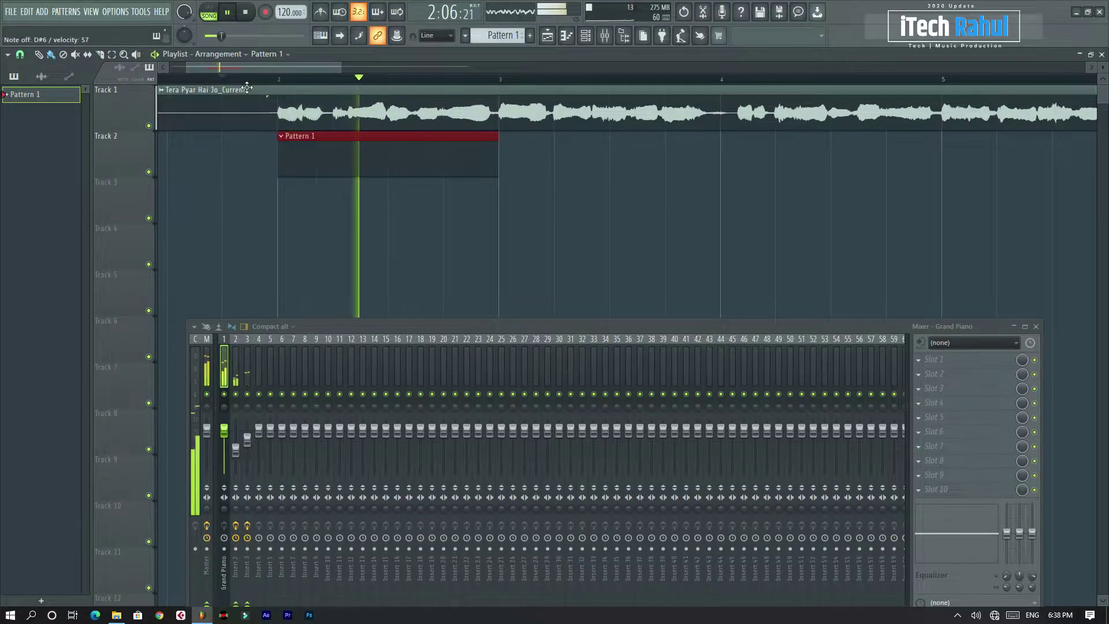
key(space)
key(space)
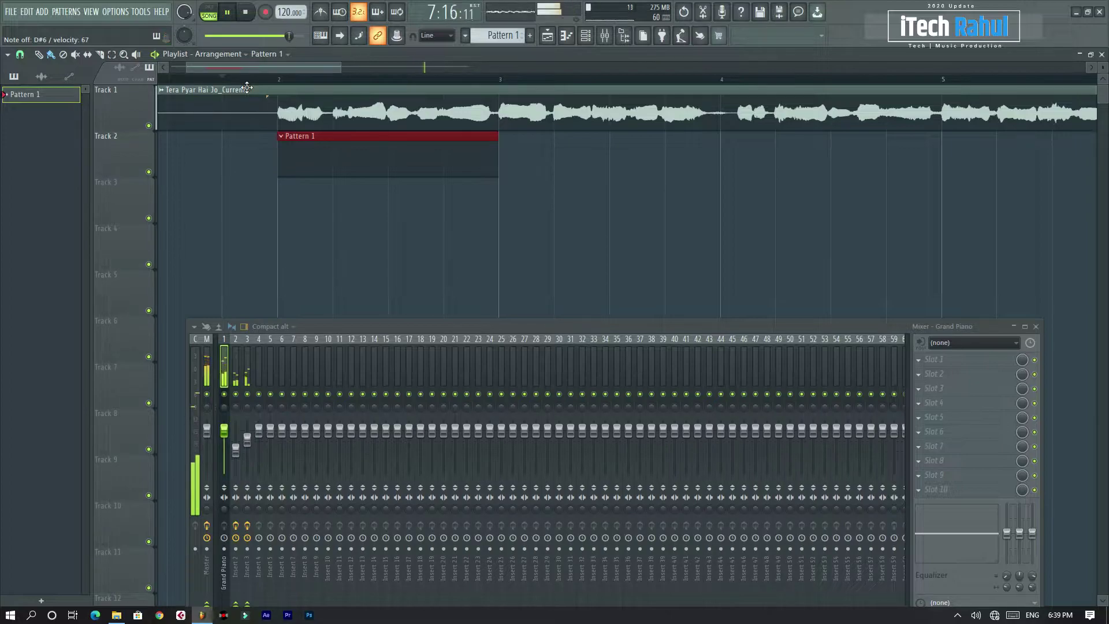
key(space)
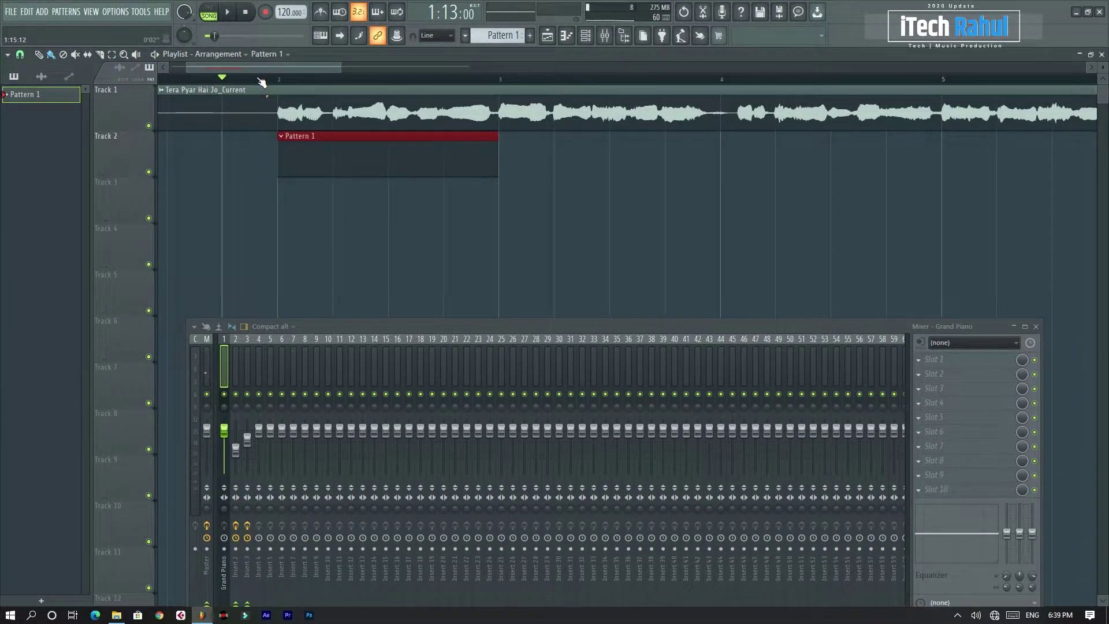
Step: Turn on the metronome and select the Master track in the mixer
scroll(265, 83, up, 1)
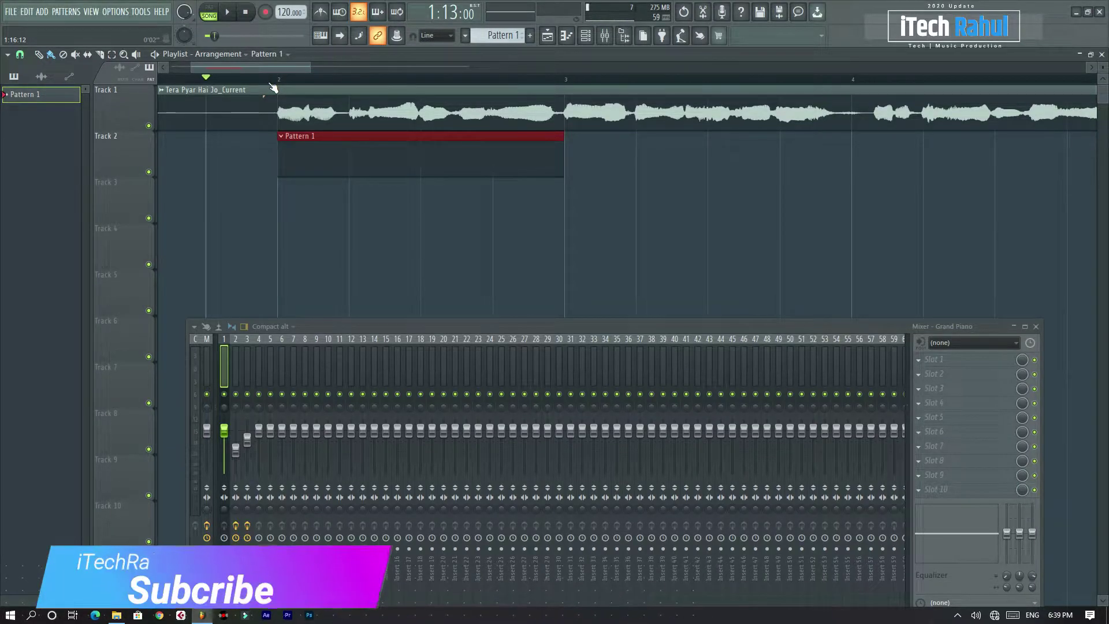
scroll(269, 83, down, 5)
scroll(271, 84, up, 6)
mouse_move(262, 68)
mouse_down()
mouse_move(242, 76)
mouse_move(250, 85)
mouse_up()
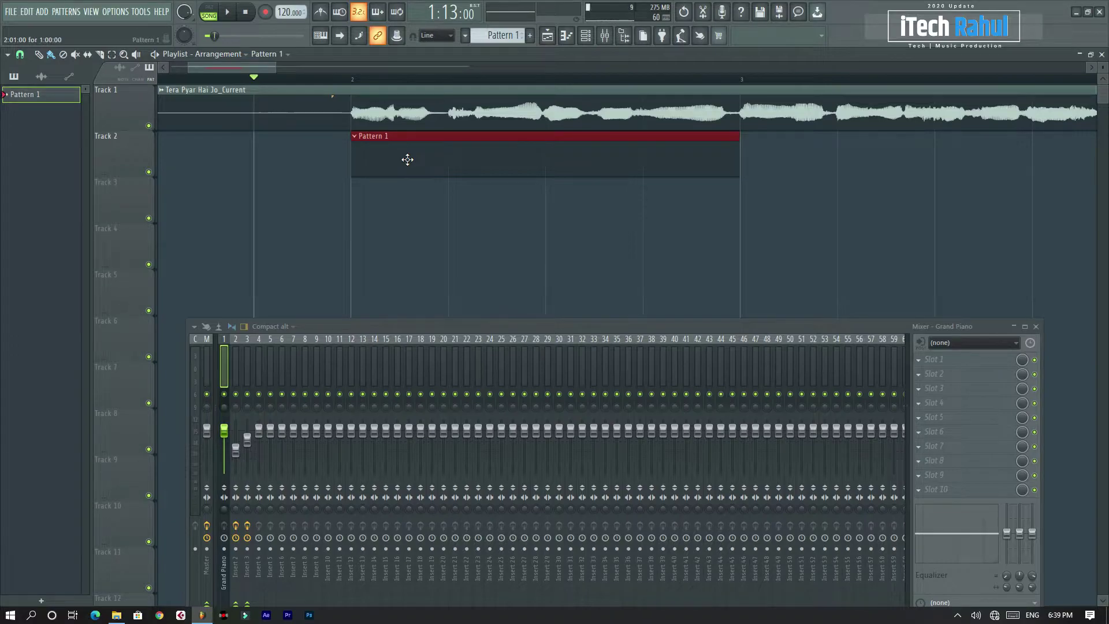
key(ctrl+m)
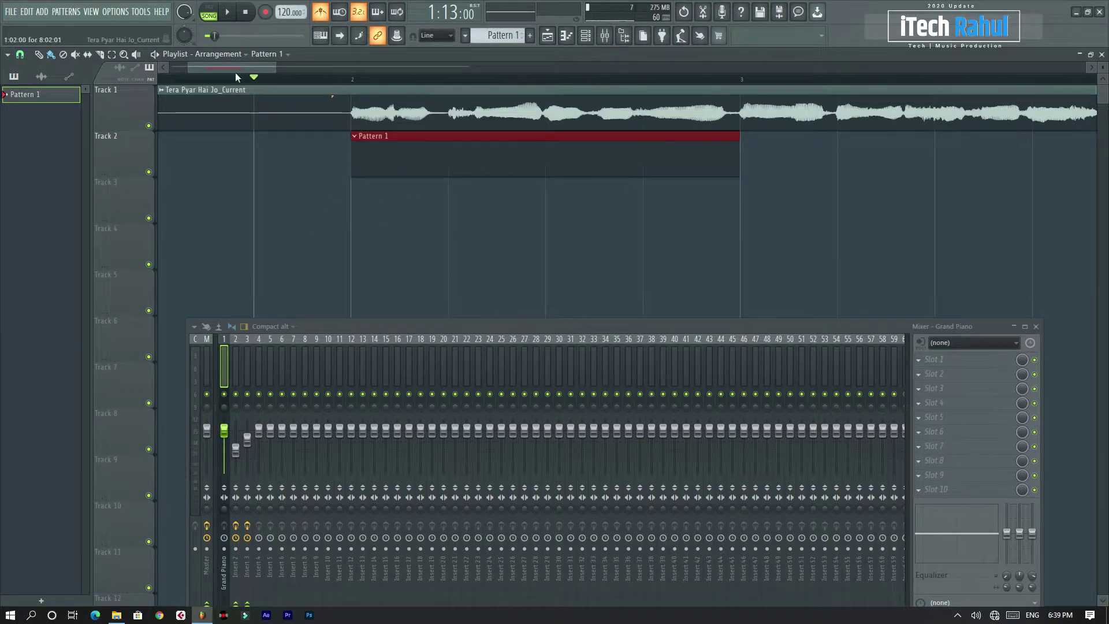
click(211, 361)
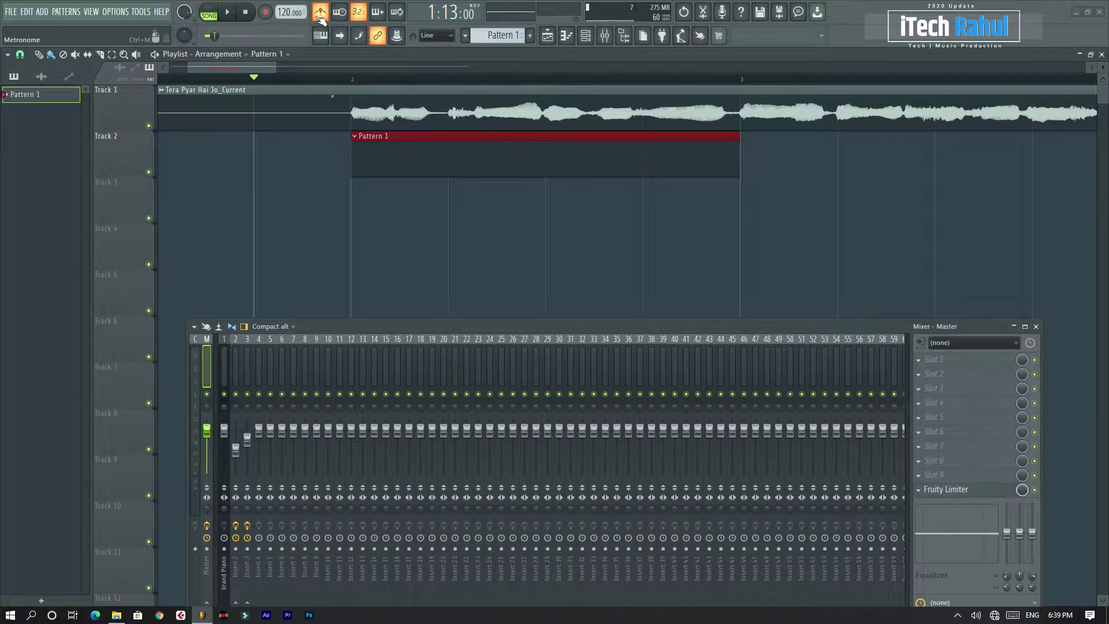
Step: Arm recording for Everything and record Grand Piano chords into Pattern 1 from 1:13:00 along with the vocal
click(266, 13)
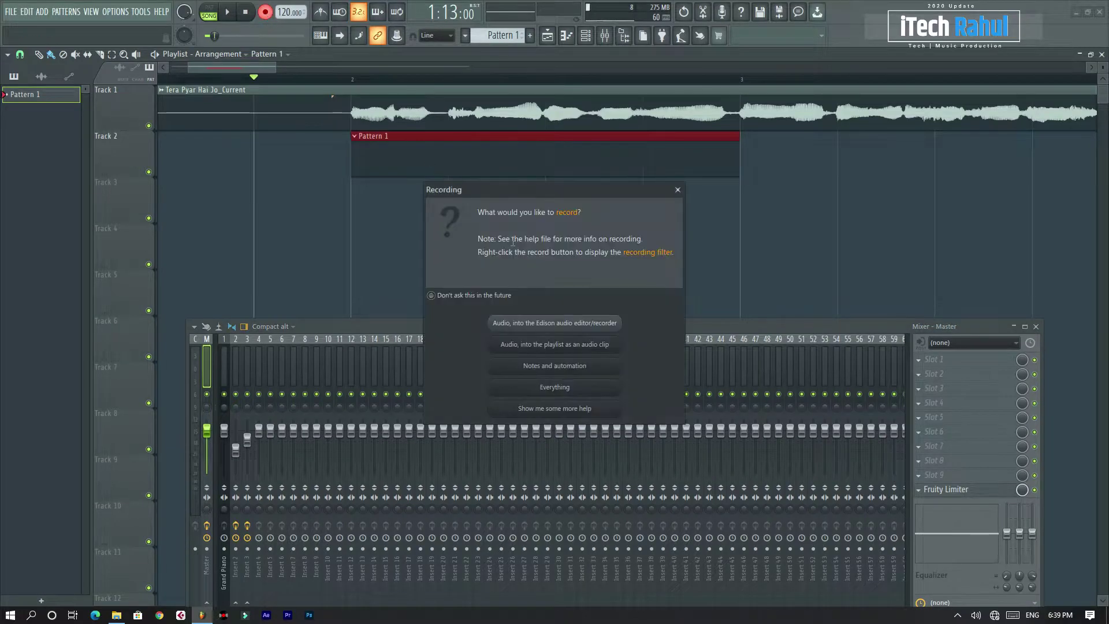
click(564, 388)
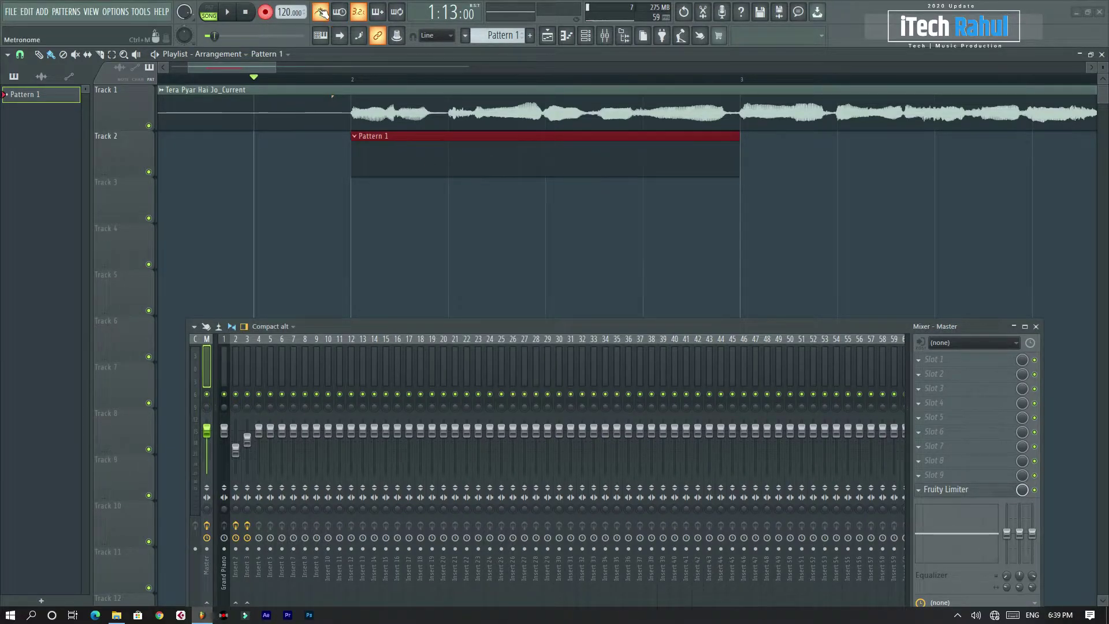
click(230, 14)
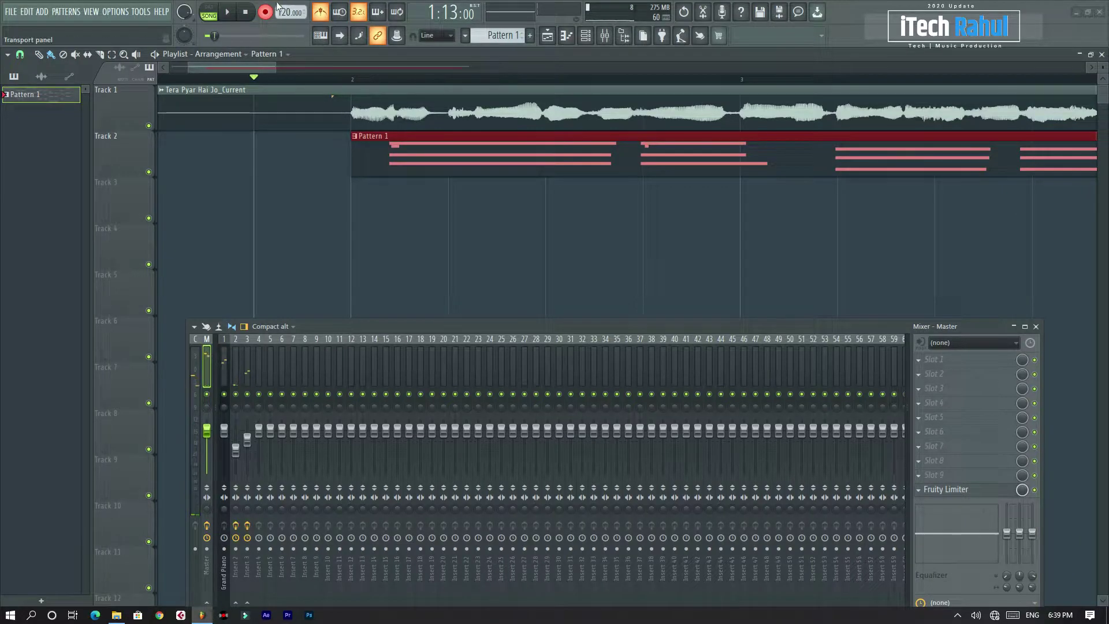
Step: Open Pattern 1's recorded Grand Piano notes in the Piano roll and quantize them
double_click(430, 151)
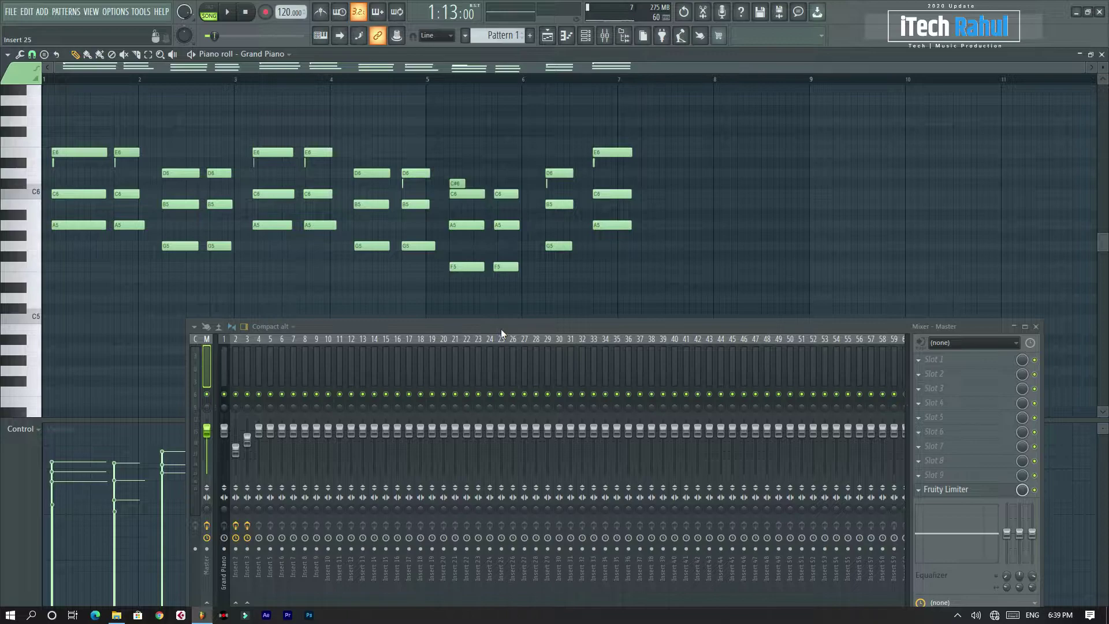
key(ctrl+q)
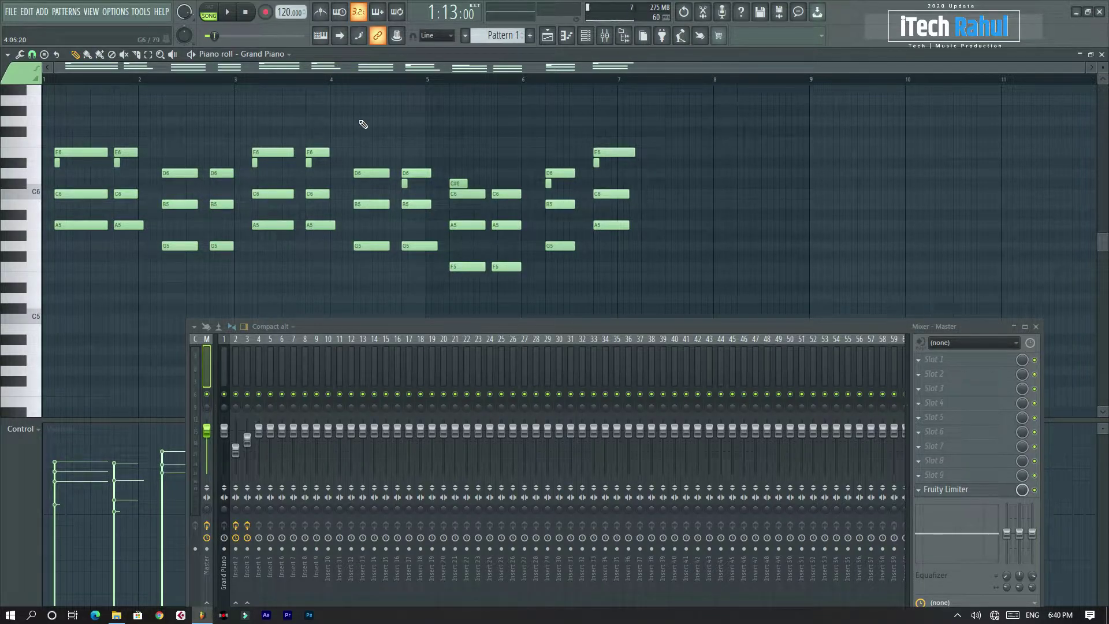
Step: Delete the short stray notes from the recorded Grand Piano chords in the Piano roll
key(ctrl+s)
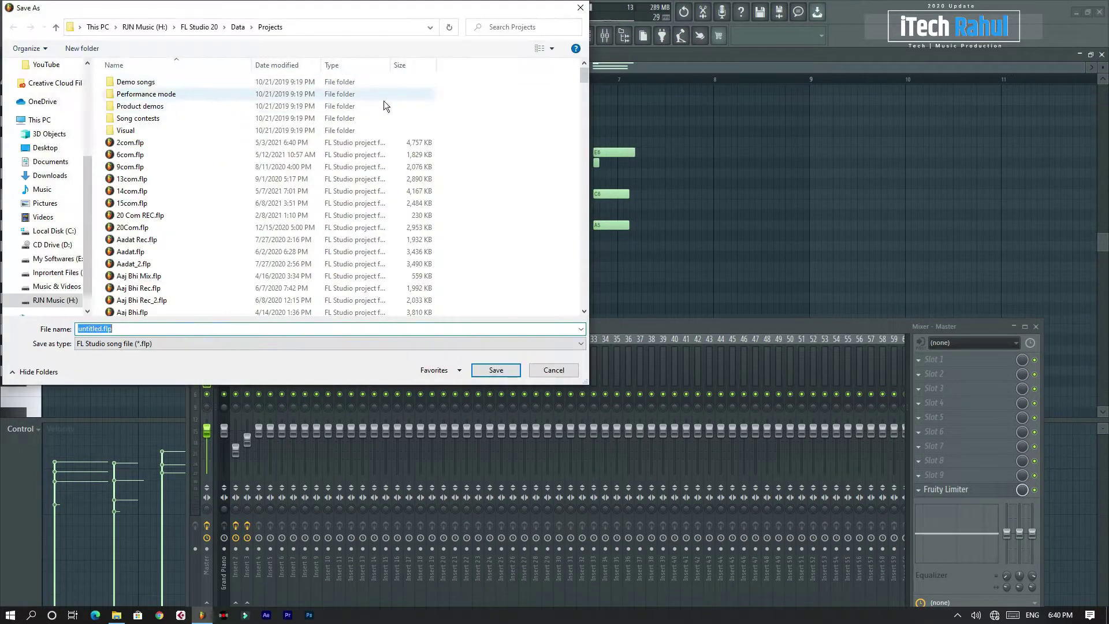
click(576, 9)
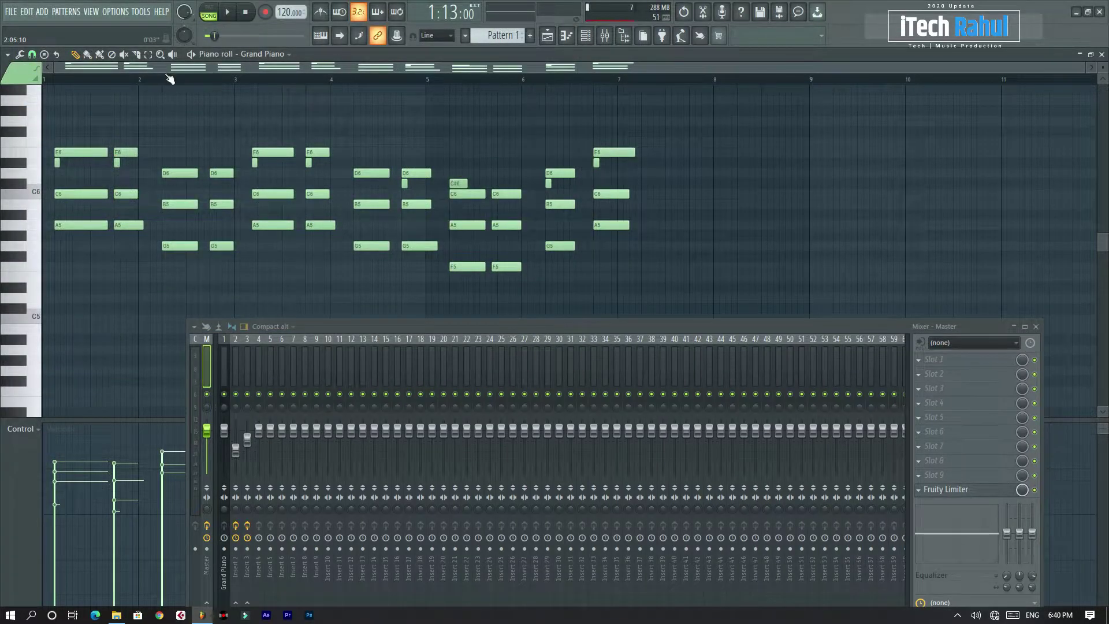
scroll(169, 78, up, 4)
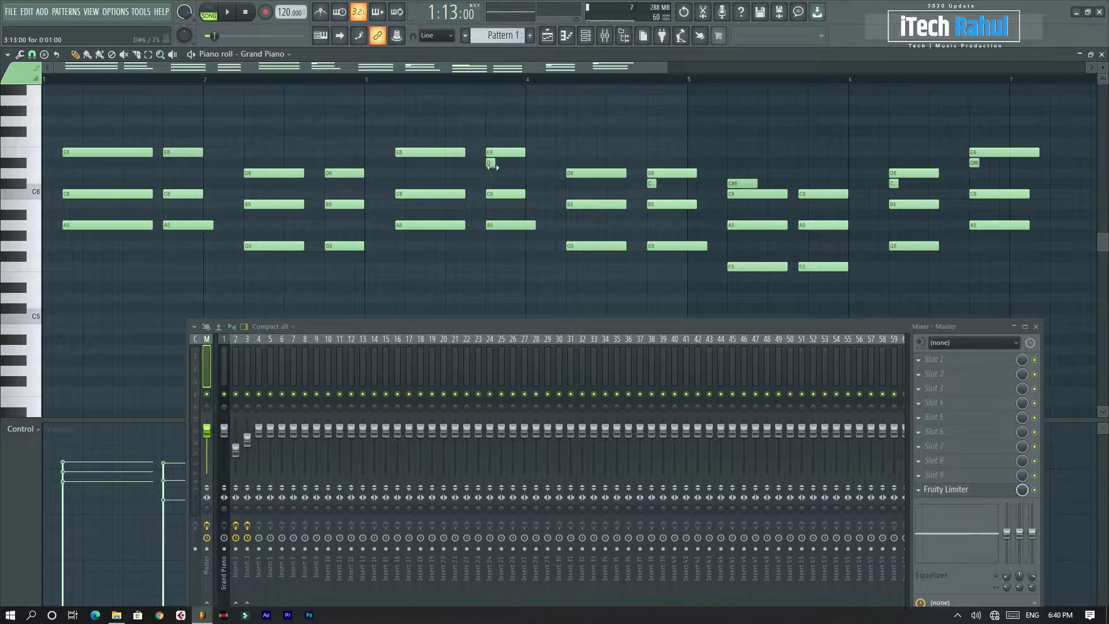
right_click(763, 190)
right_click(756, 183)
key(ctrl+z)
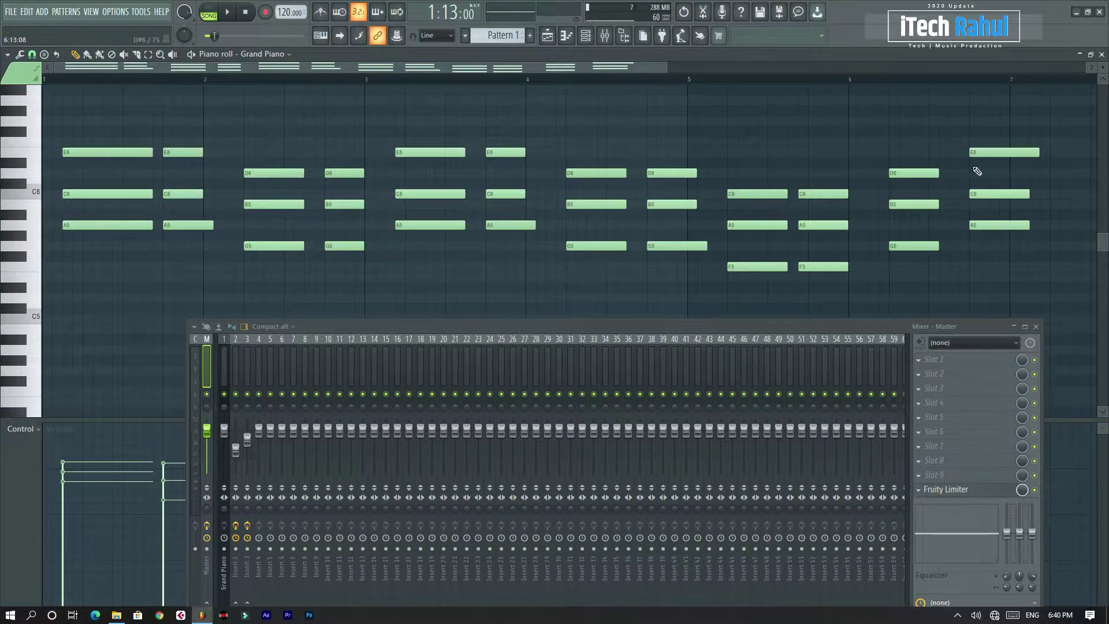
Step: Move the chords so they start on the bar lines and delete the second chord in each bar
drag(853, 106, 995, 305)
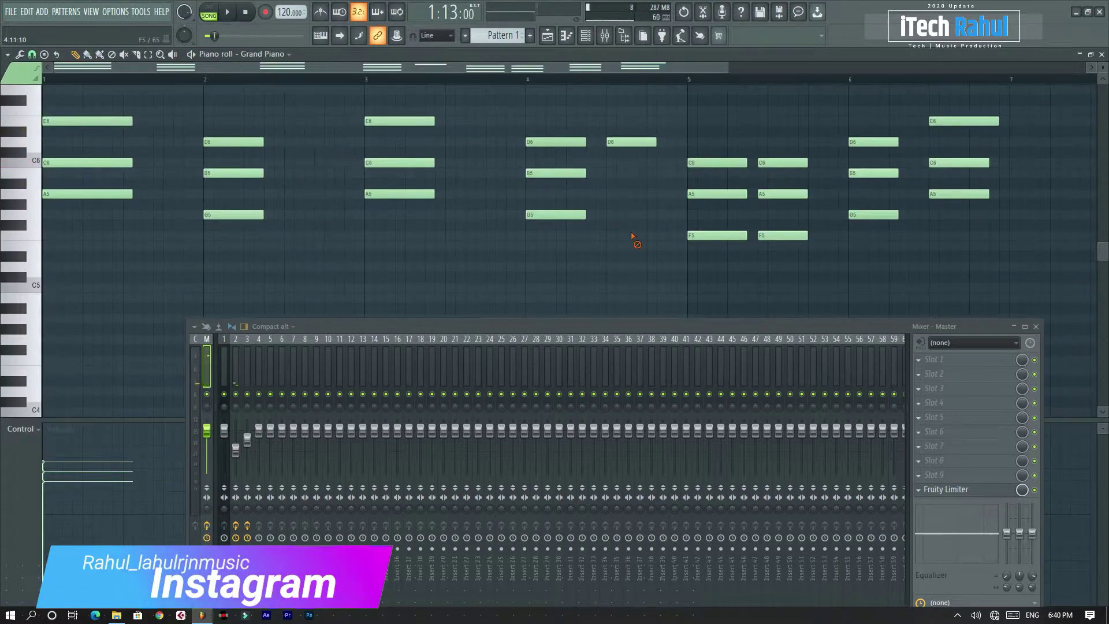
click(760, 193)
Step: Trim the remaining chord notes to an equal length of one beat each
click(242, 215)
drag(456, 107, 369, 202)
drag(434, 194, 404, 197)
drag(152, 107, 58, 202)
drag(131, 195, 82, 203)
Step: Extend all chords to half a bar, copy them one semitone lower into each bar's second half, and close the mixer
key(ctrl+a)
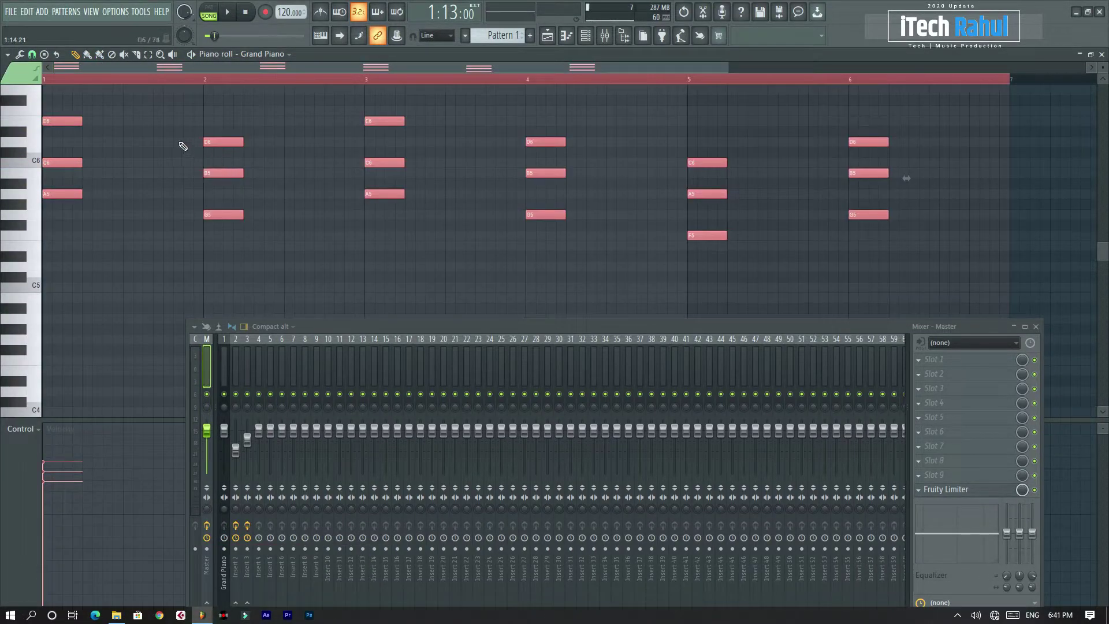
drag(84, 121, 187, 134)
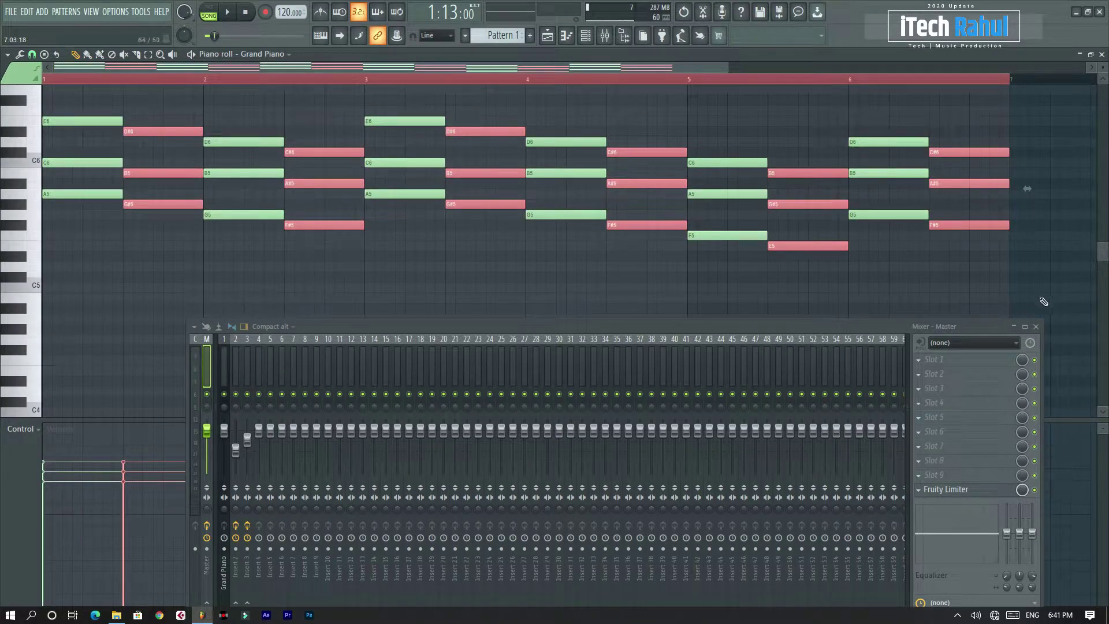
click(1036, 327)
click(865, 339)
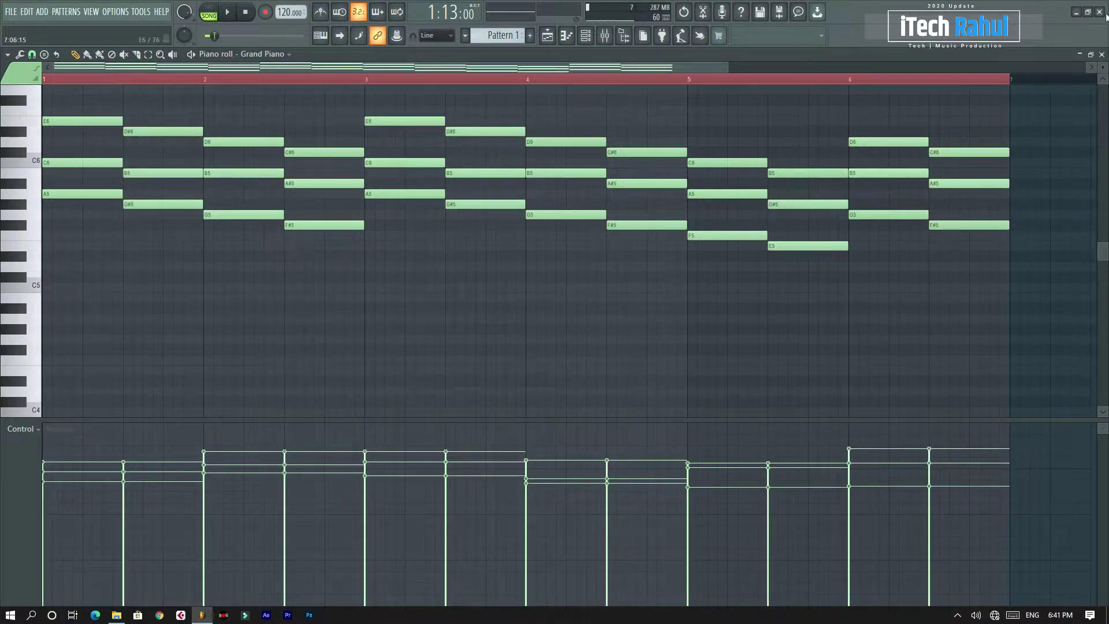
Step: Return to the Playlist and play the song from 1:13:00 to check the chords against the vocal
click(1101, 54)
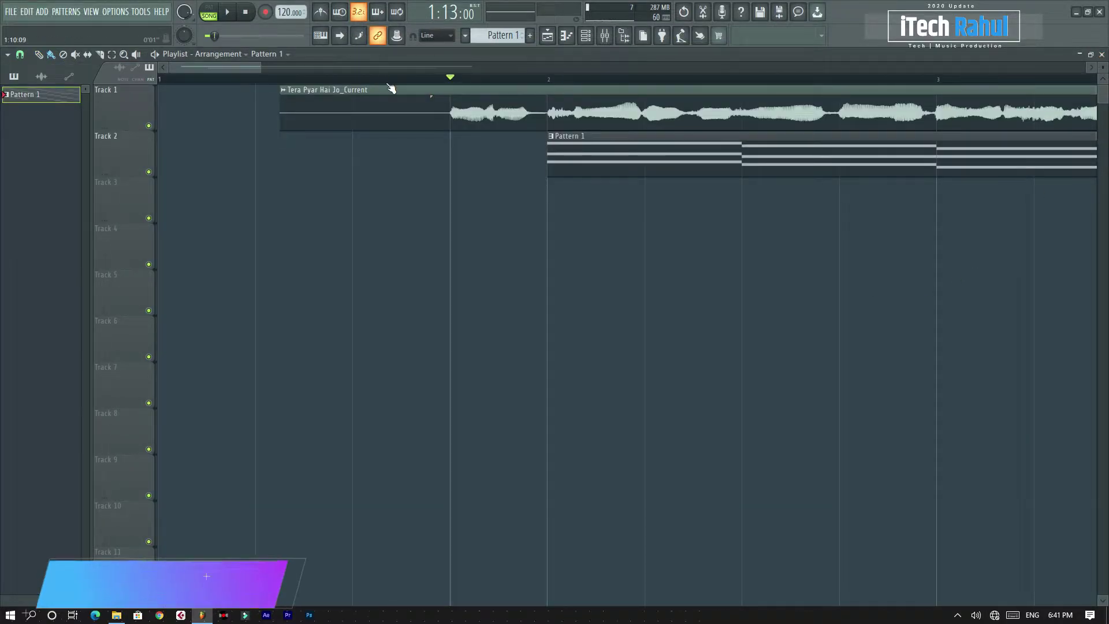
scroll(389, 88, down, 3)
key(space)
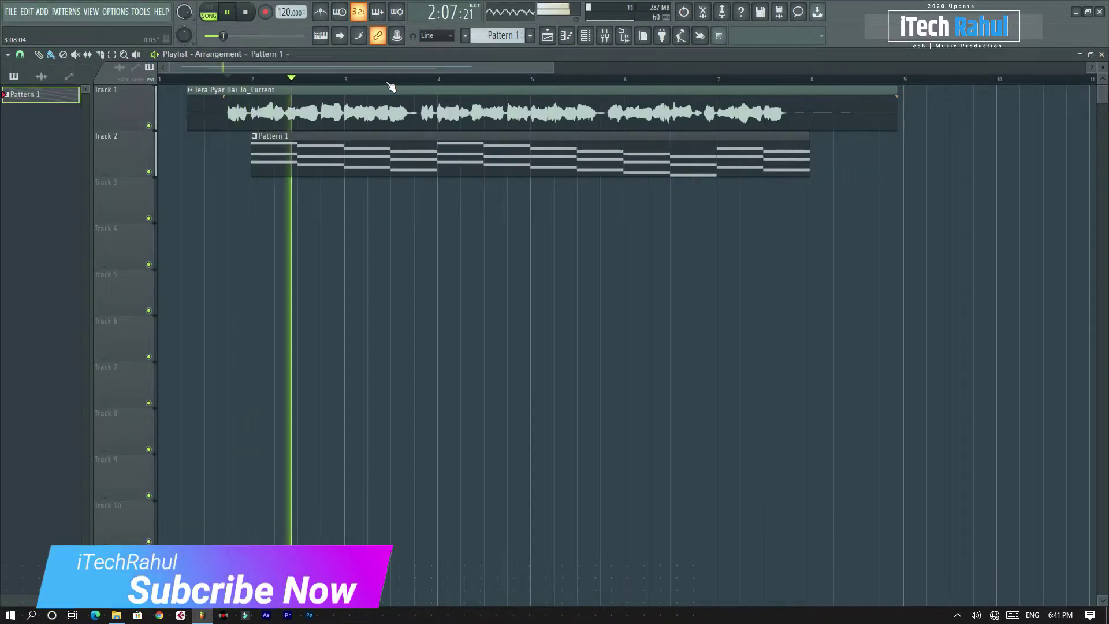
key(space)
key(space)
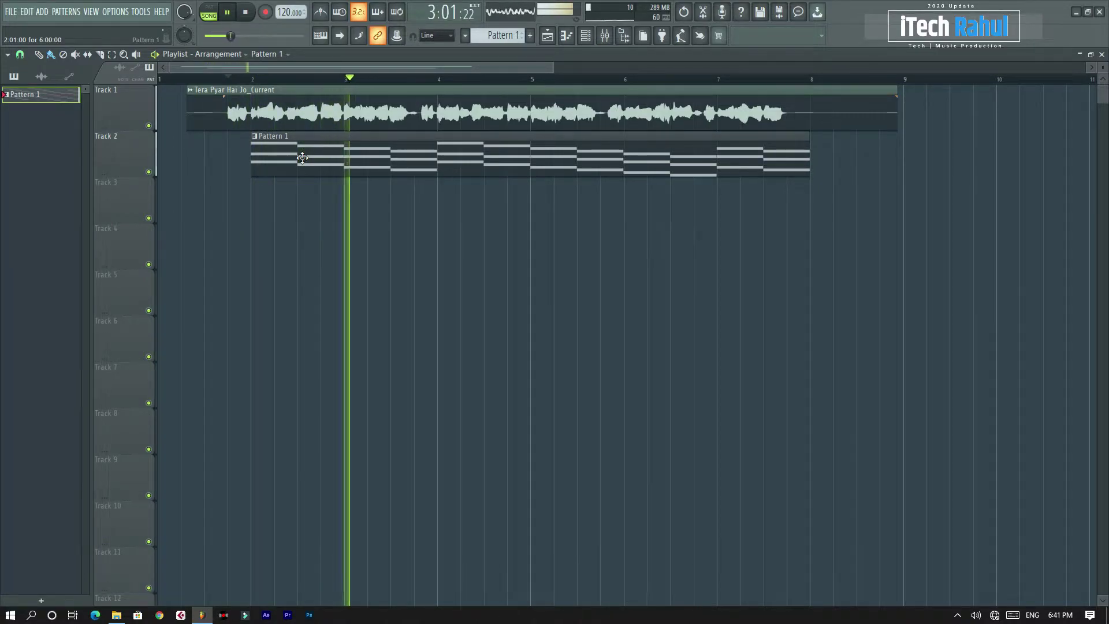
key(space)
Step: Replace the semitone-lower copies in the second half of every bar of Pattern 1 with same-pitch copies of that bar's chord
double_click(302, 157)
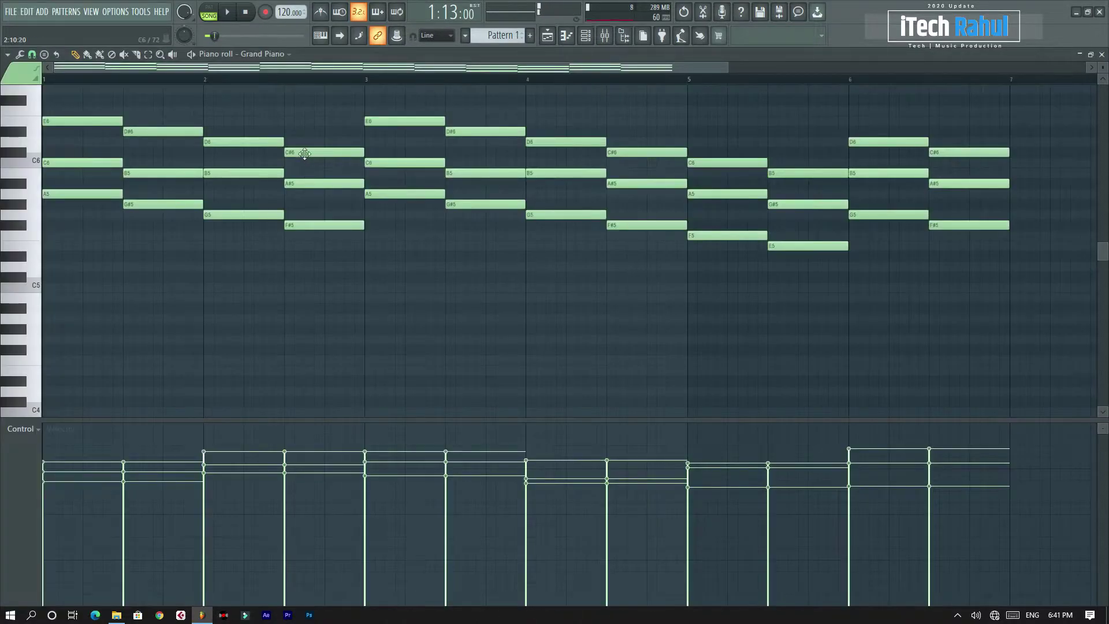
scroll(162, 131, up, 3)
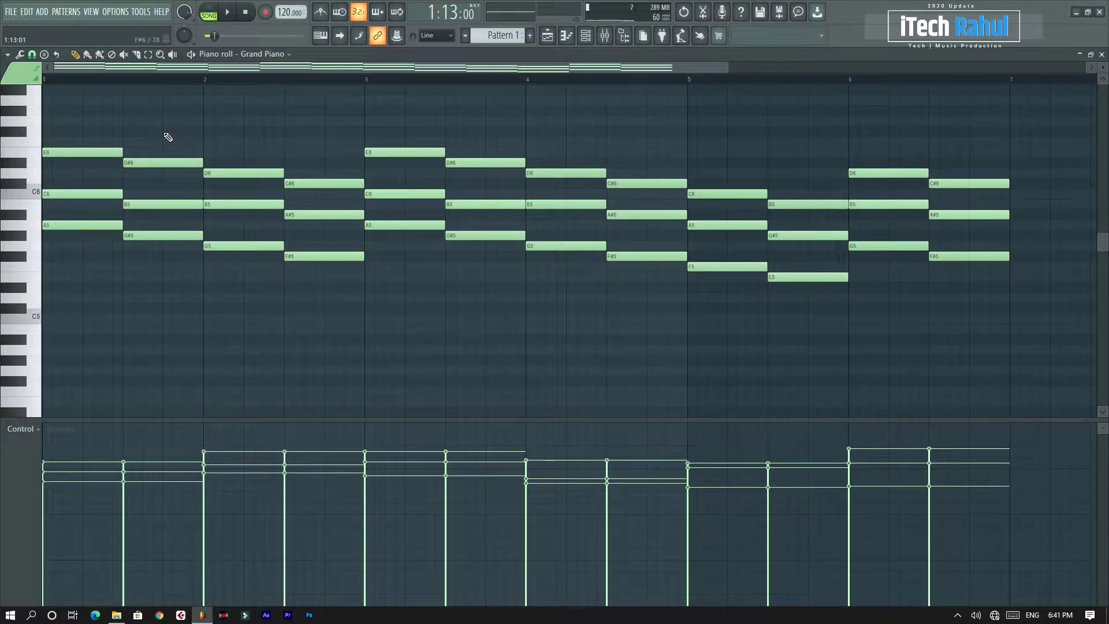
right_click(166, 162)
right_click(165, 203)
right_click(164, 235)
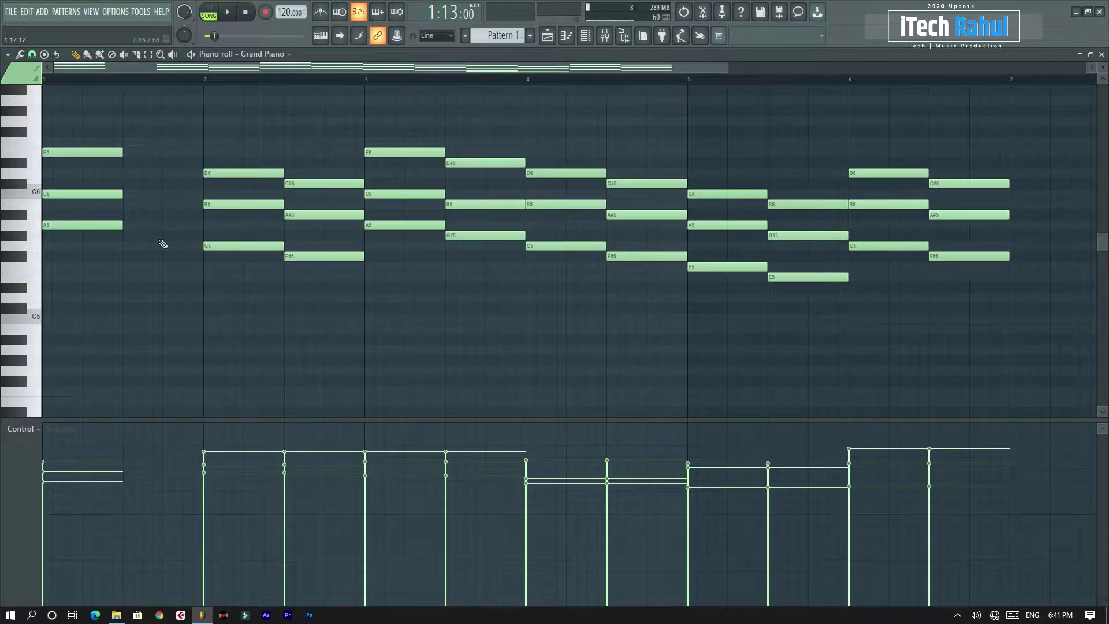
right_click(306, 183)
right_click(308, 215)
right_click(309, 255)
right_click(456, 162)
right_click(467, 204)
right_click(479, 235)
right_click(624, 183)
right_click(629, 214)
right_click(635, 256)
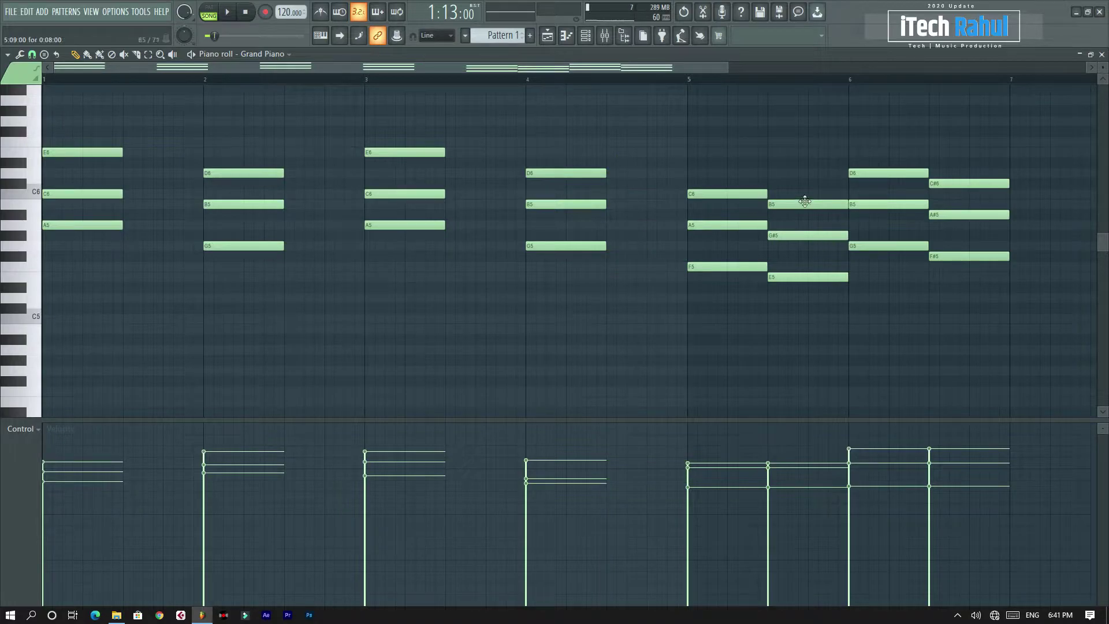
right_click(803, 204)
right_click(808, 235)
right_click(814, 277)
right_click(959, 183)
right_click(981, 214)
Step: Play the corrected chords with the vocal in the Playlist from 1:13:00
key(F5)
key(space)
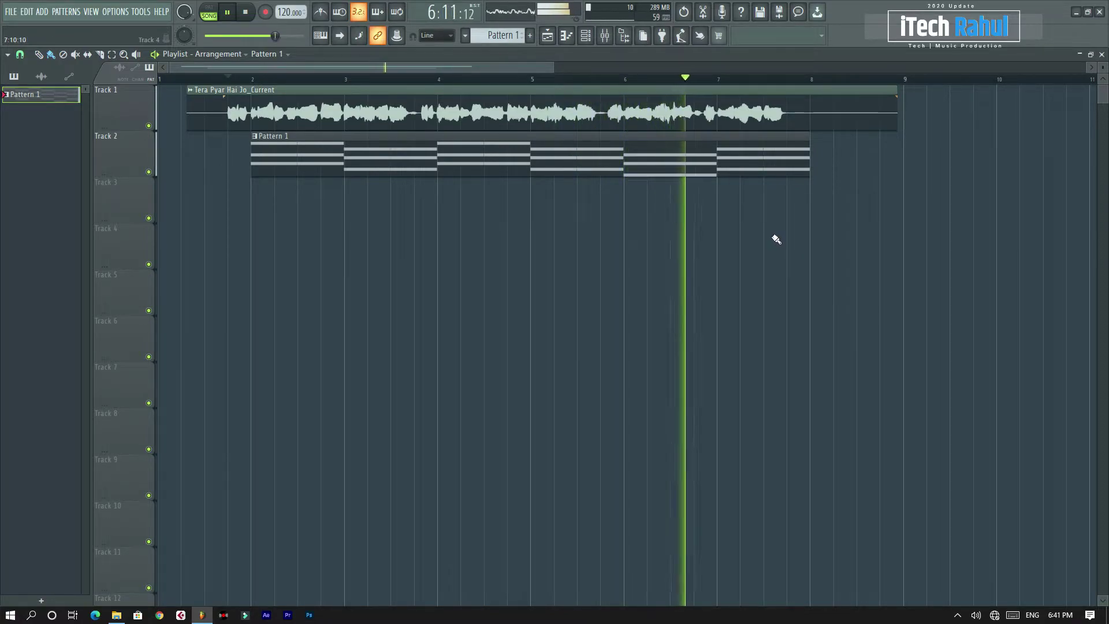
key(space)
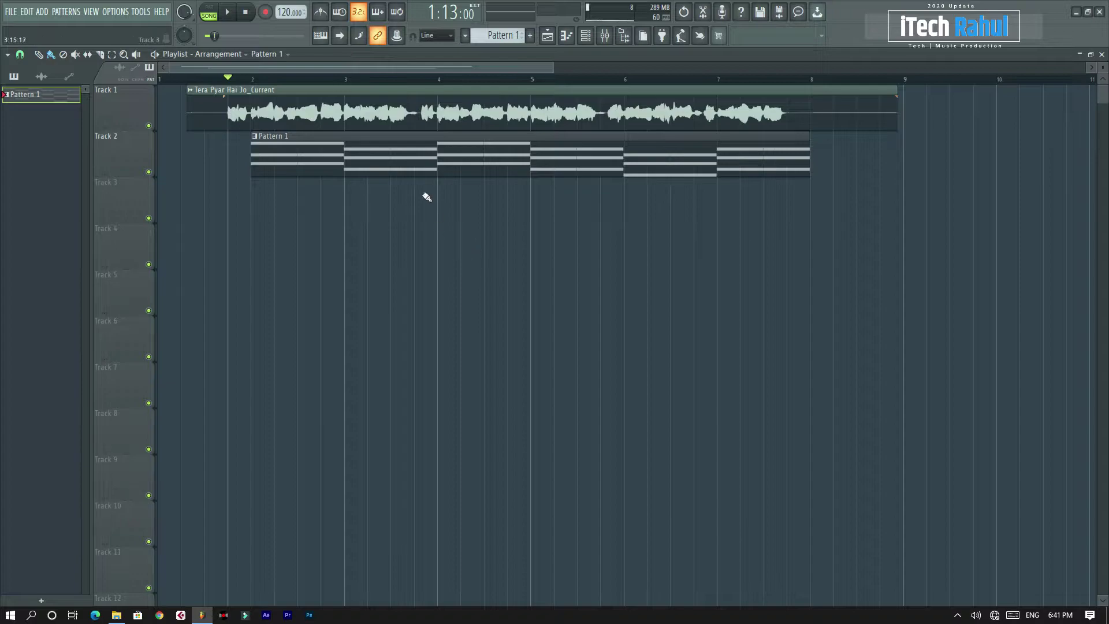
Step: Select the middle note of every chord in Pattern 1 and raise these notes by one octave
double_click(407, 170)
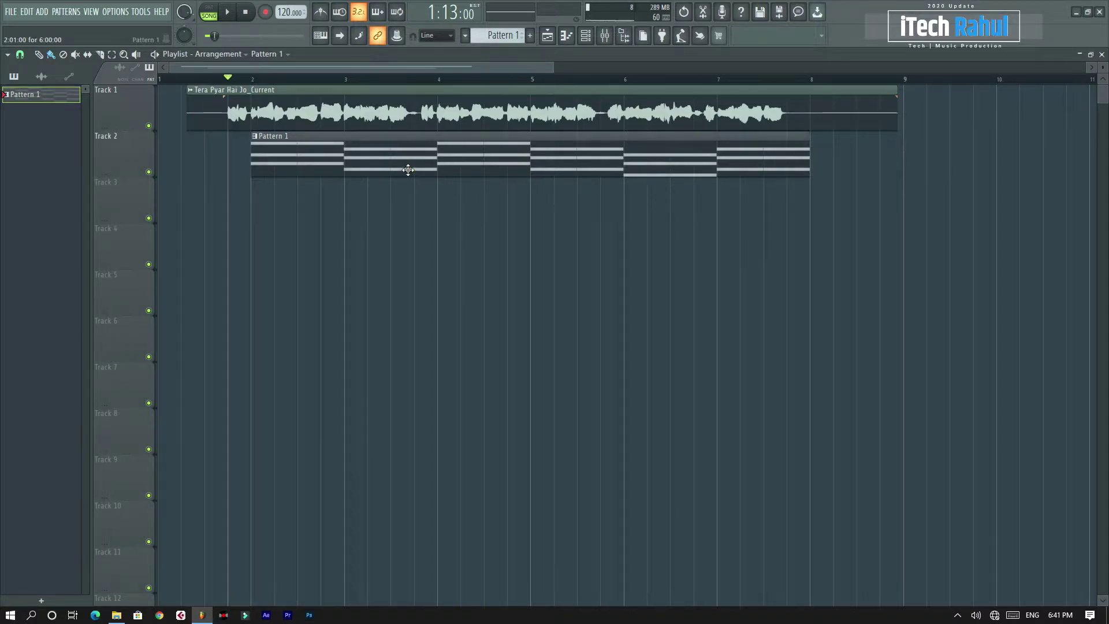
scroll(426, 83, down, 2)
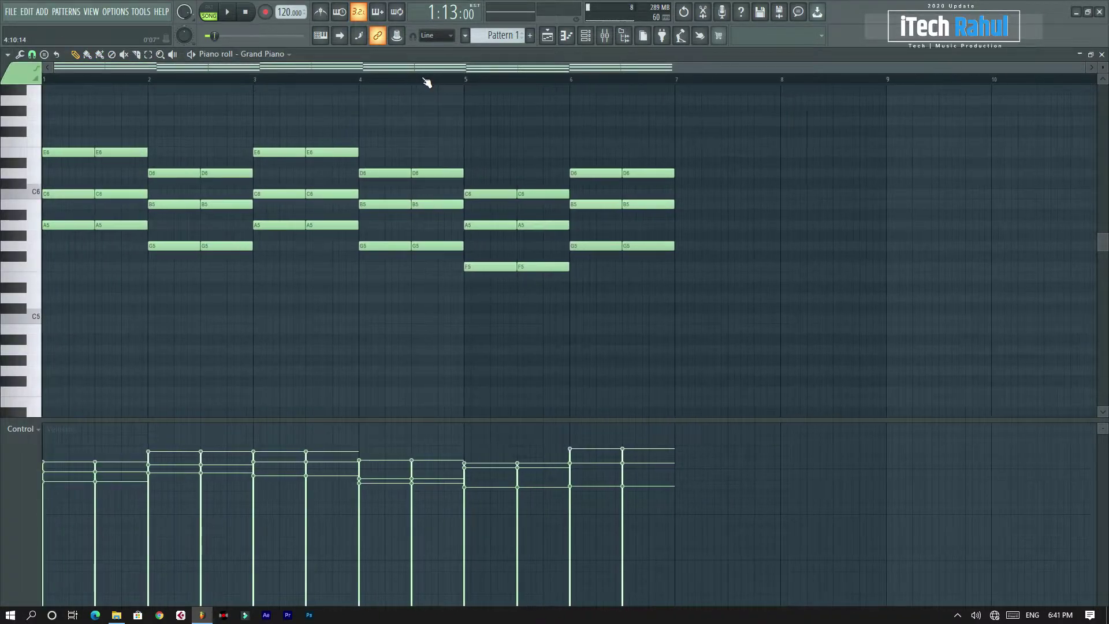
scroll(156, 192, up, 3)
drag(76, 215, 257, 270)
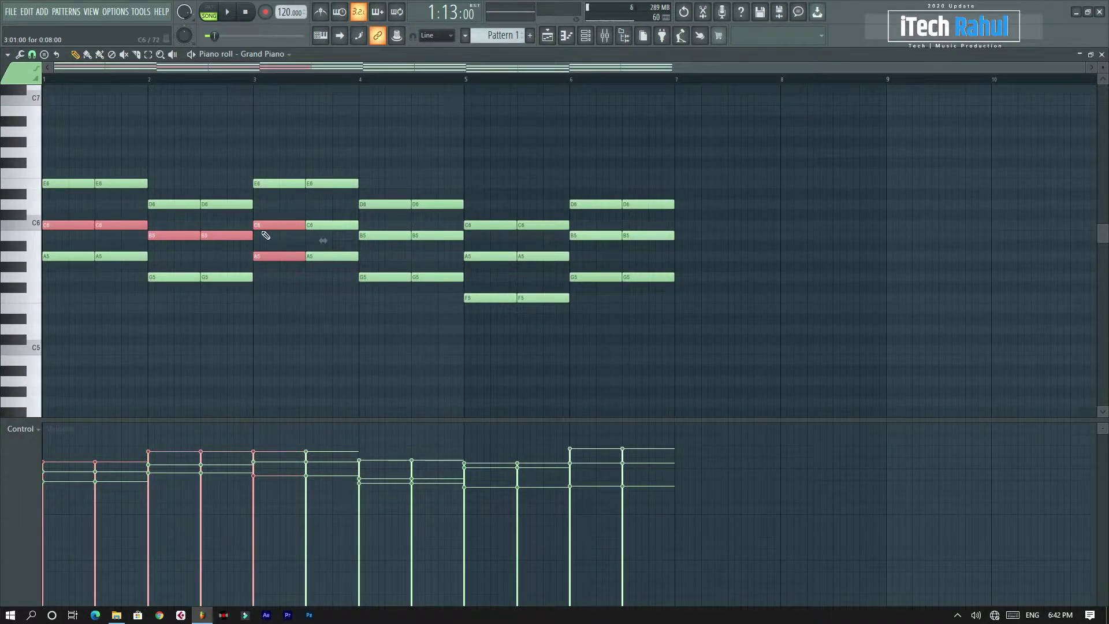
drag(81, 210, 208, 261)
drag(278, 213, 543, 261)
drag(593, 209, 650, 254)
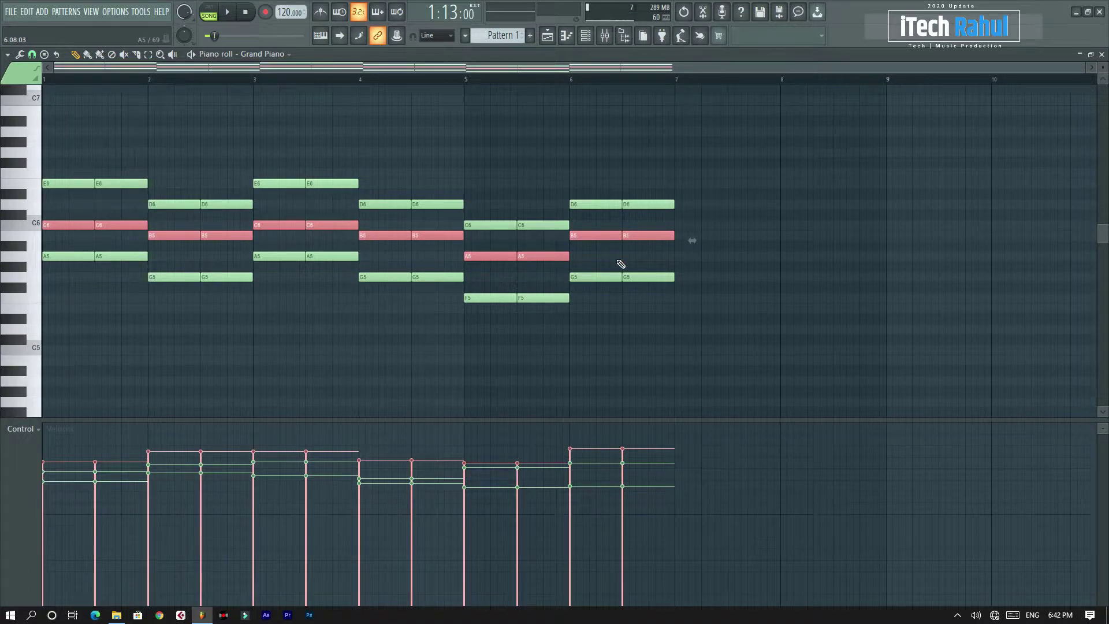
key(ctrl+Up)
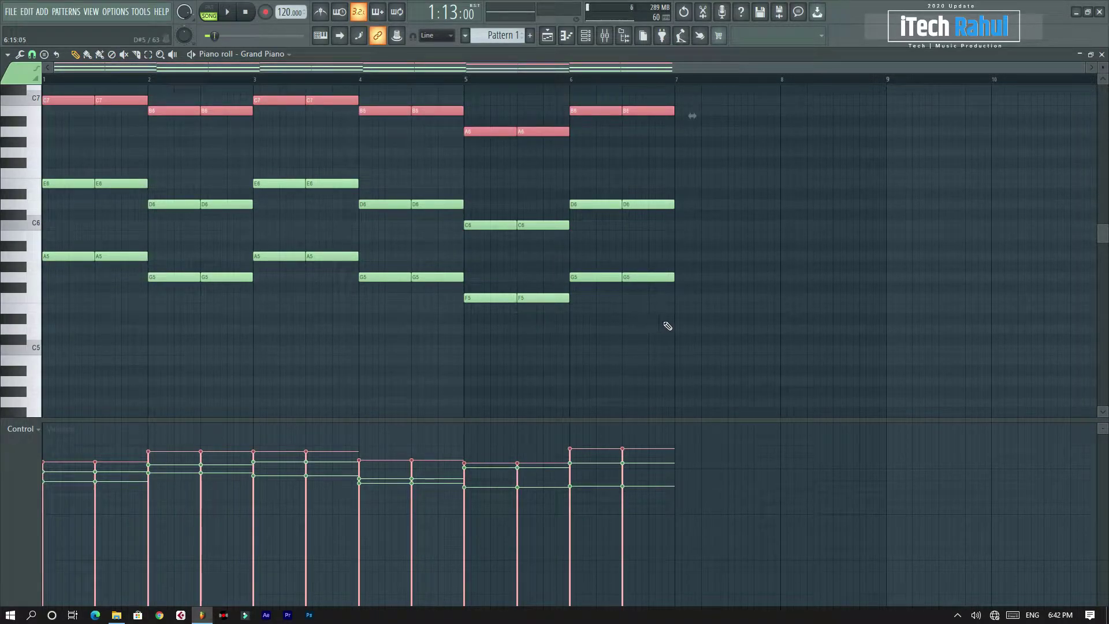
Step: Lower all Pattern 1 notes by one octave and listen to the chords with the vocal
key(space)
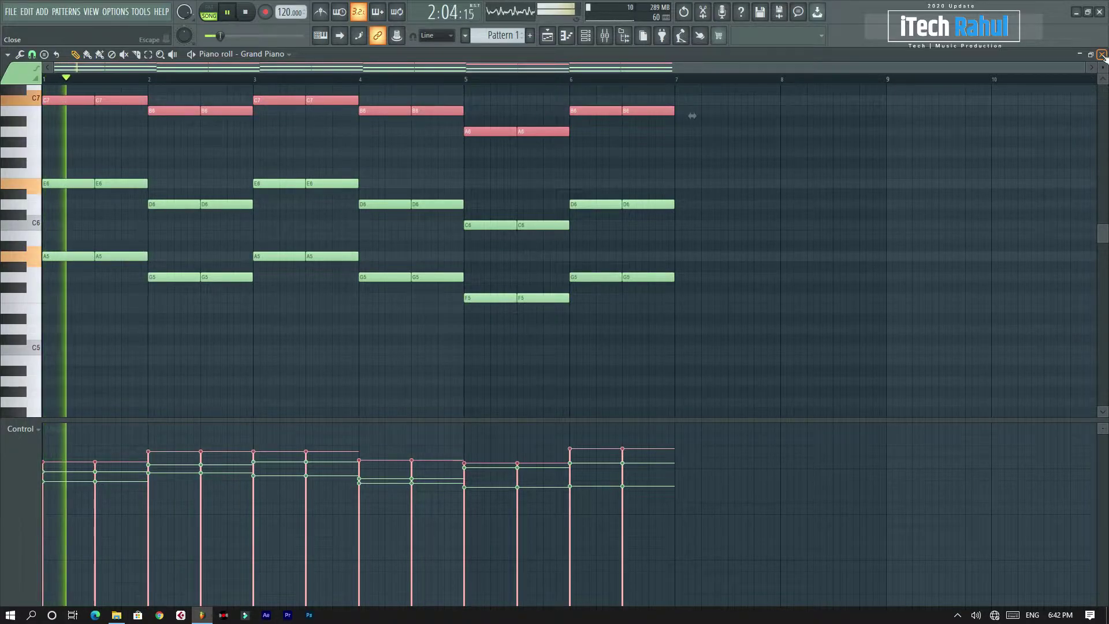
key(ctrl+a)
key(ctrl+Down)
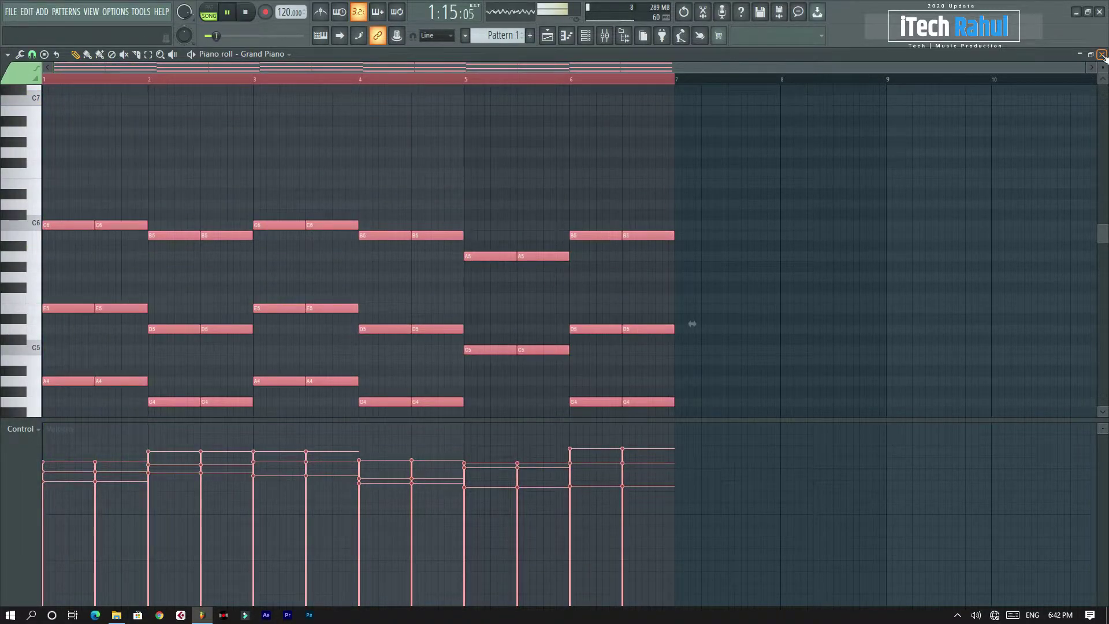
scroll(938, 184, down, 1)
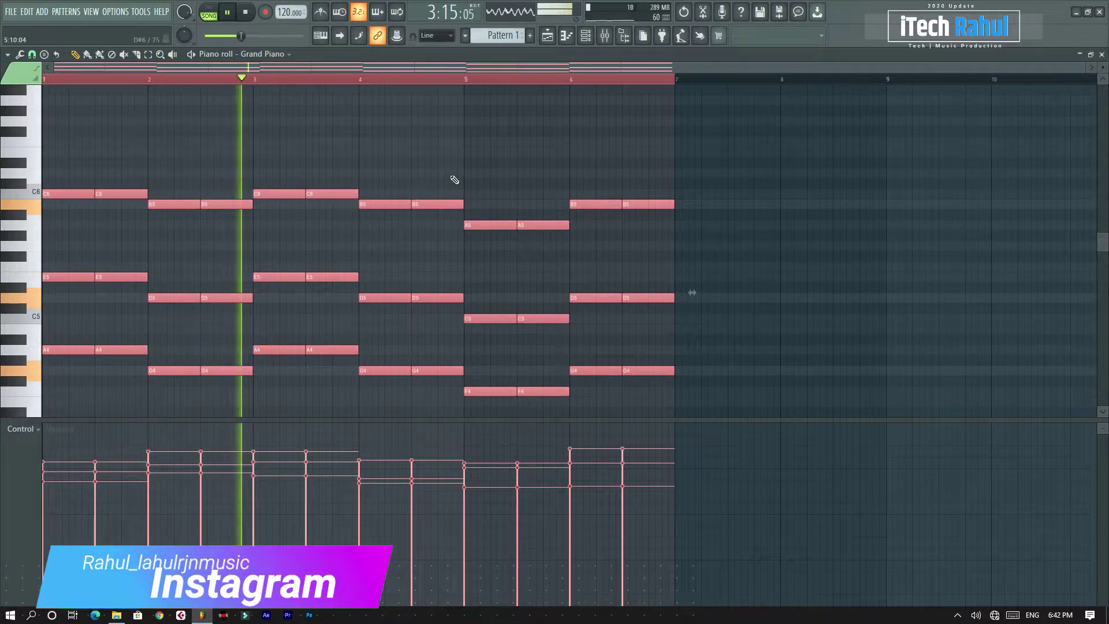
scroll(347, 260, down, 4)
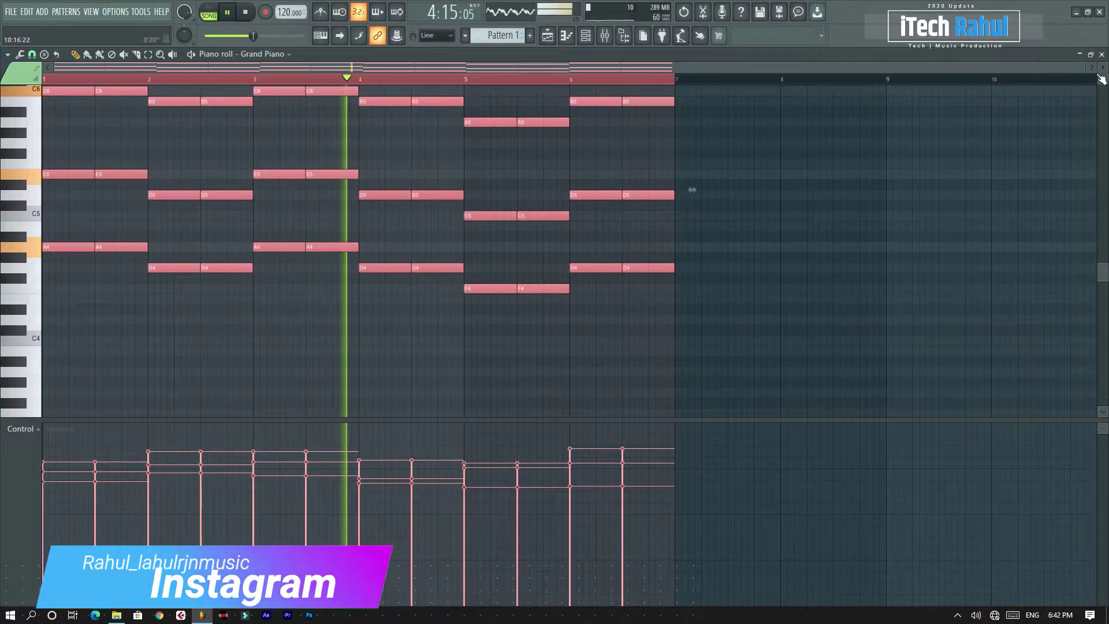
key(F5)
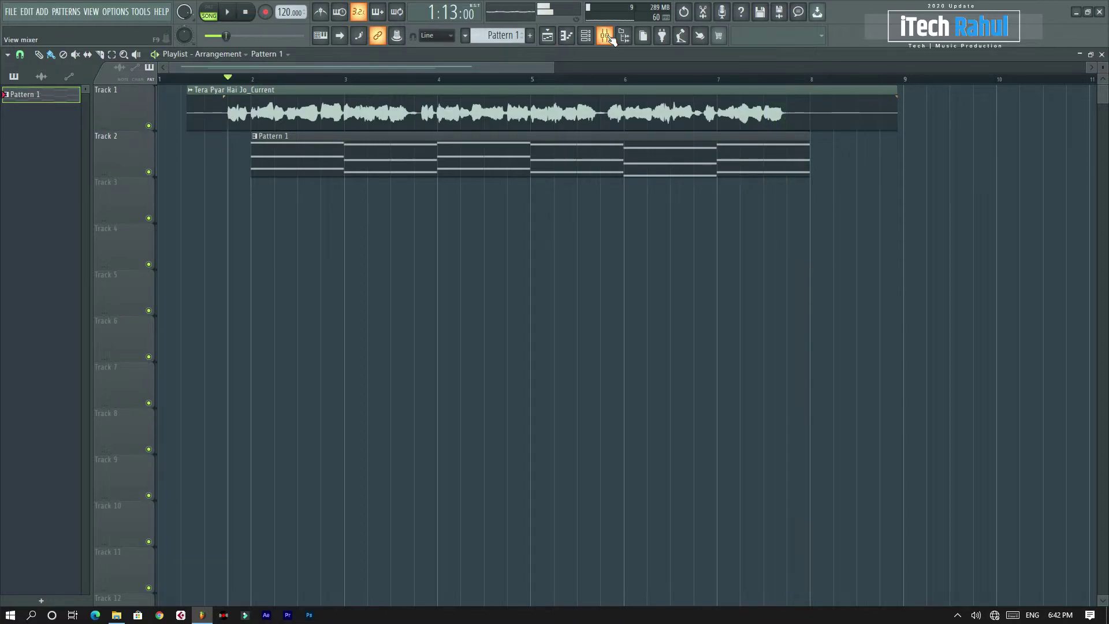
key(space)
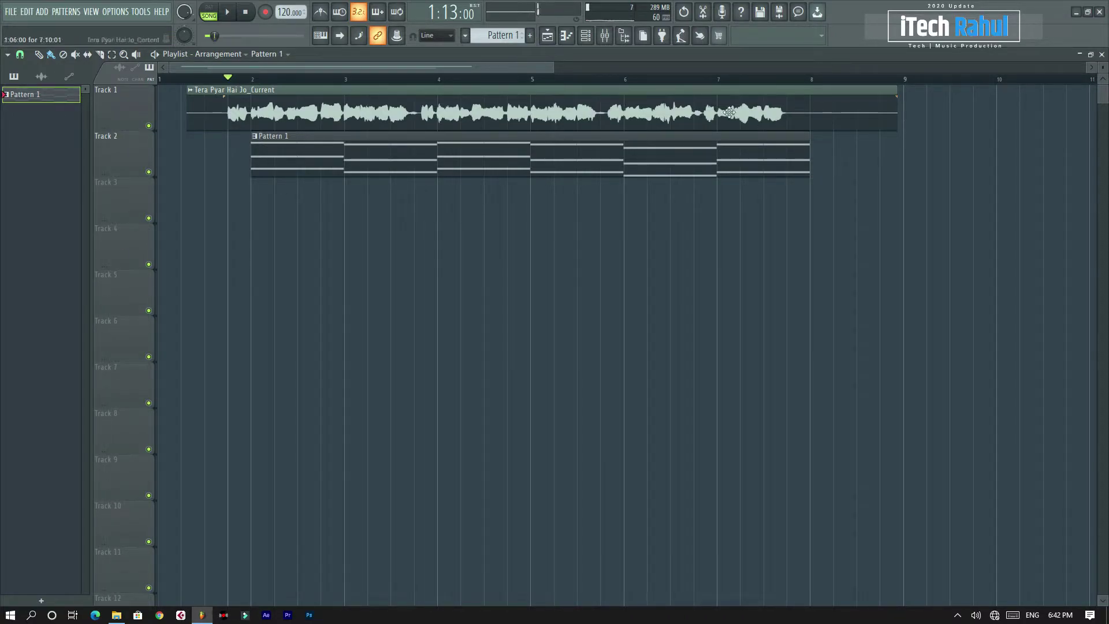
Step: Add the Picked Humb guitar from the Instruments pack to the Channel rack as a new channel
click(624, 36)
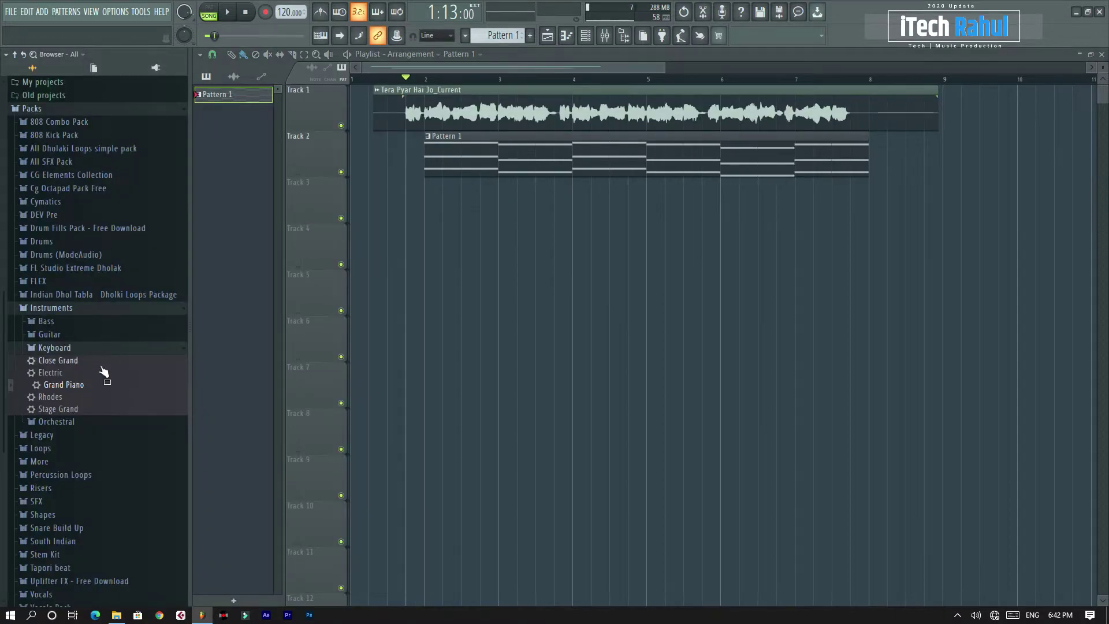
key(F6)
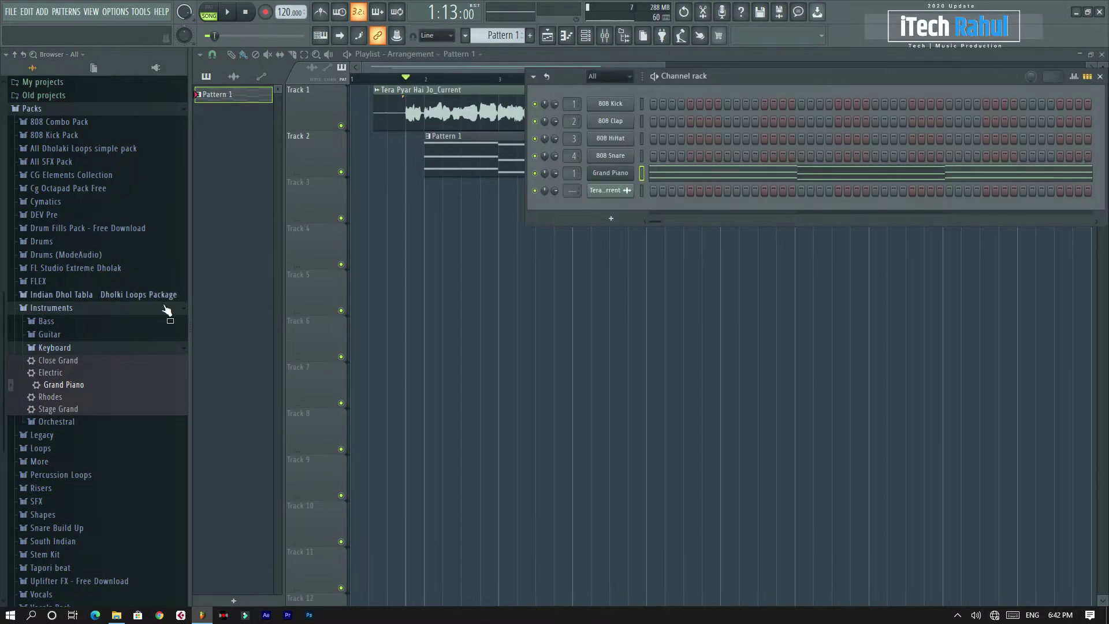
click(56, 349)
click(57, 336)
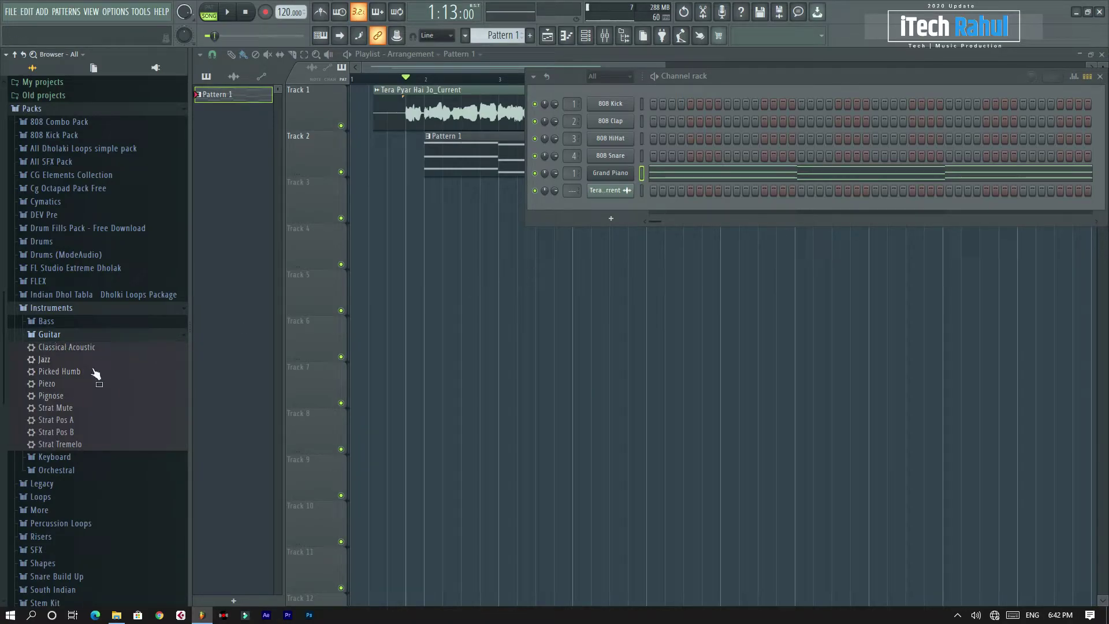
drag(76, 376, 696, 274)
drag(629, 213, 621, 210)
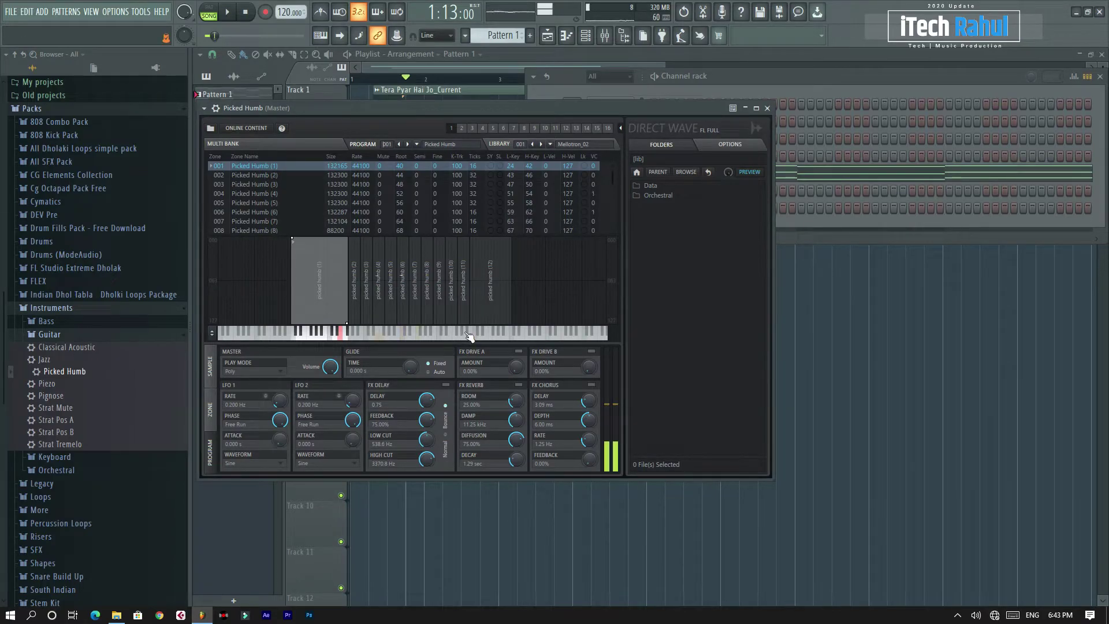
click(767, 108)
click(1100, 77)
Step: Route the Picked Humb channel to mixer insert 4 and reposition the mixer window
click(585, 35)
click(585, 36)
click(613, 36)
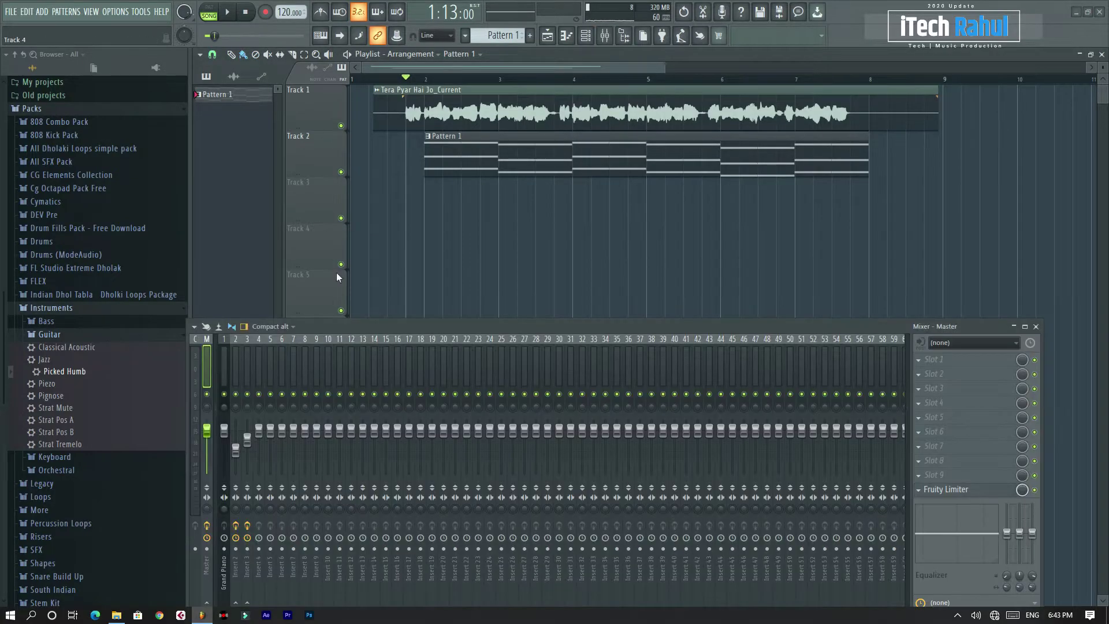
click(259, 366)
right_click(255, 361)
mouse_move(286, 403)
click(405, 402)
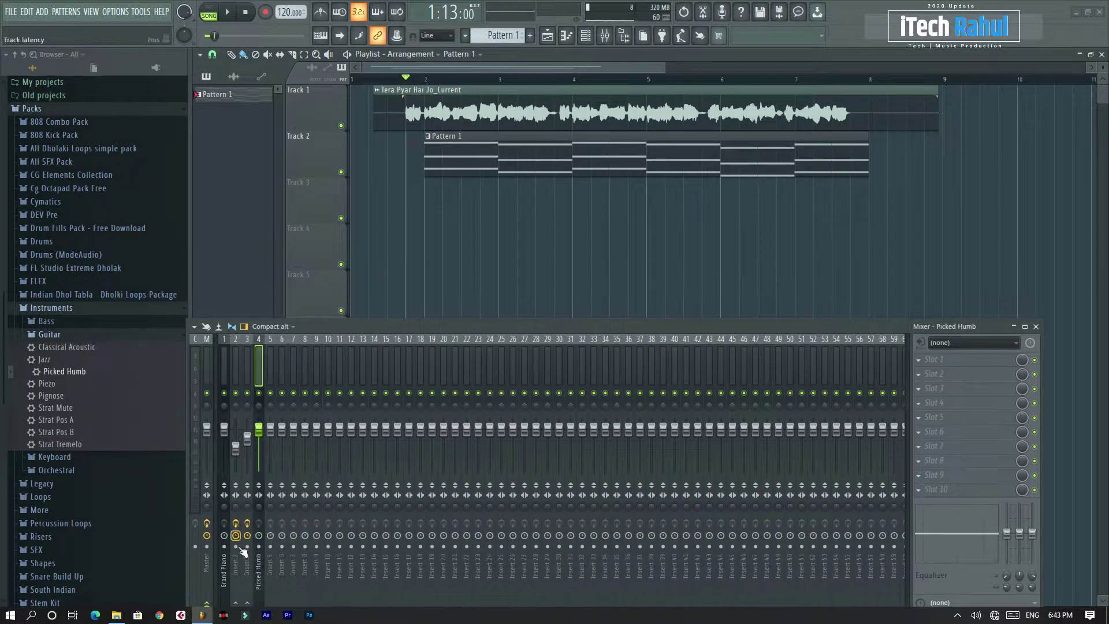
drag(334, 337, 347, 283)
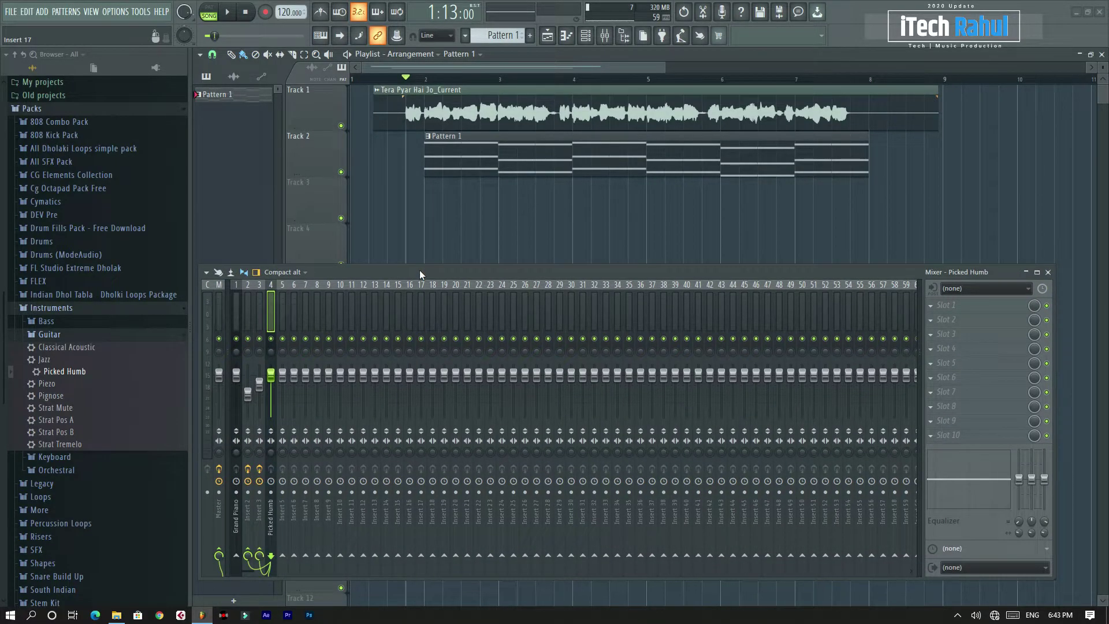
Step: Close the mixer and copy all Grand Piano chord notes of Pattern 1
click(1048, 272)
double_click(476, 161)
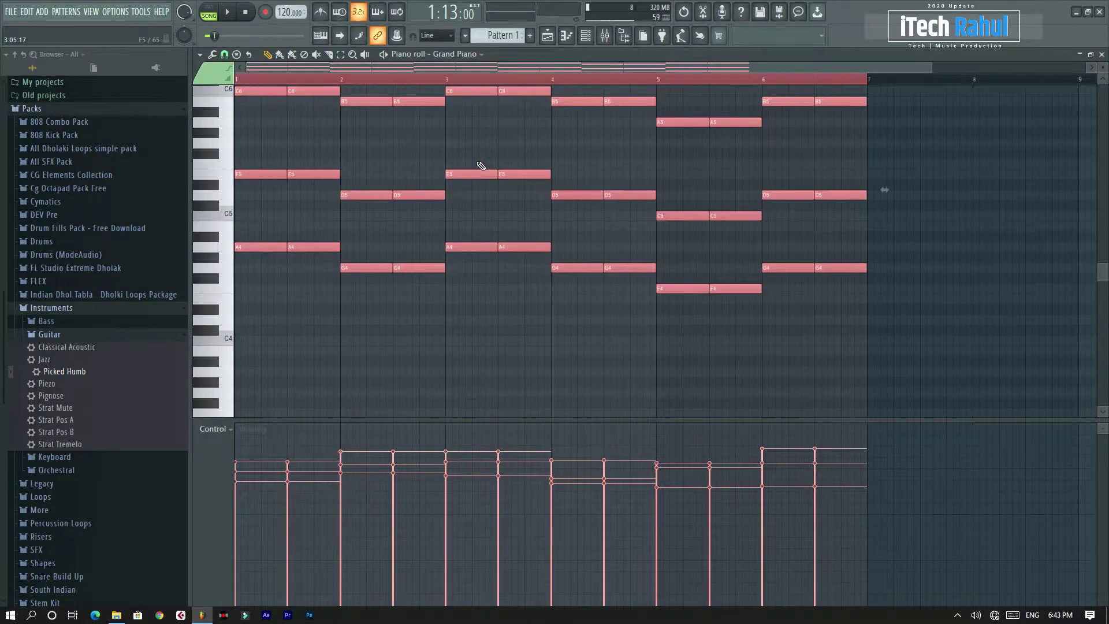
click(1102, 55)
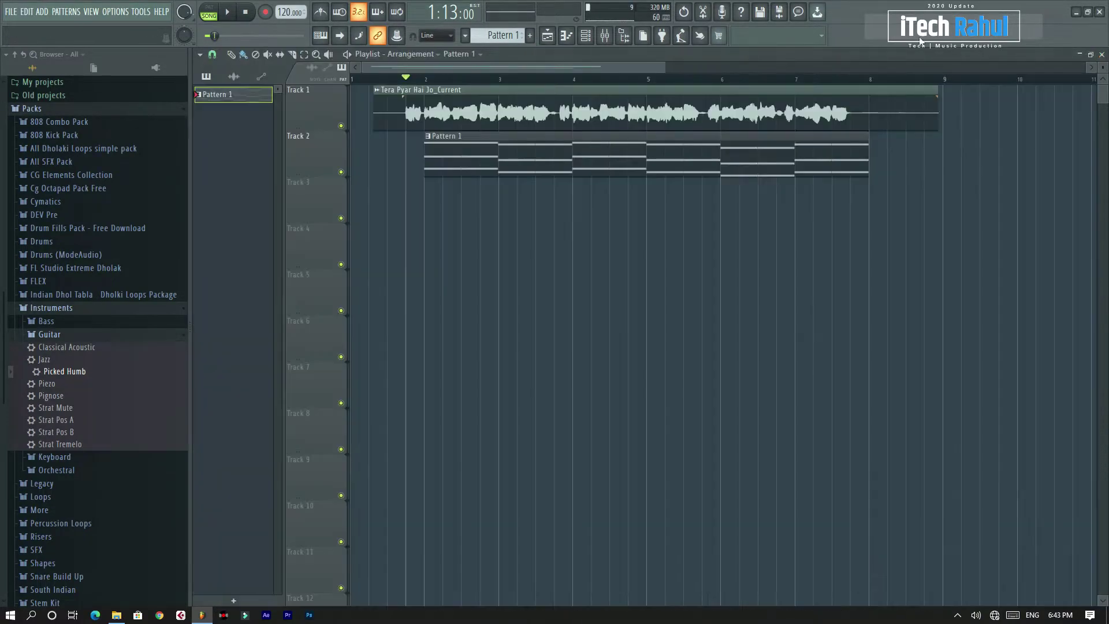
Step: Show the Channel rack and create a new pattern named GTR
click(604, 36)
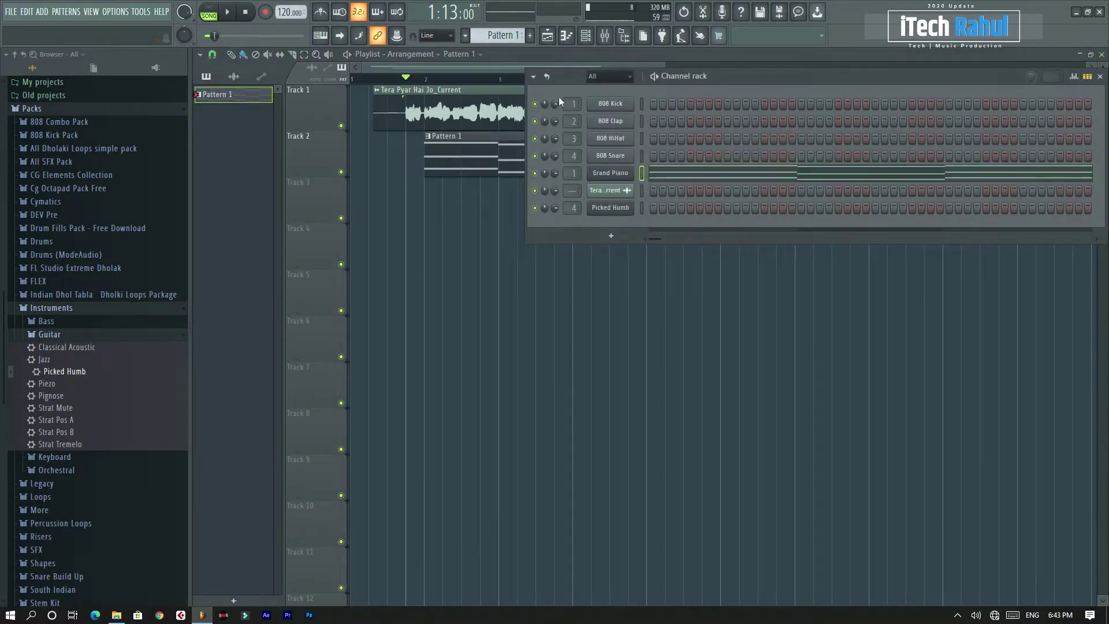
click(530, 36)
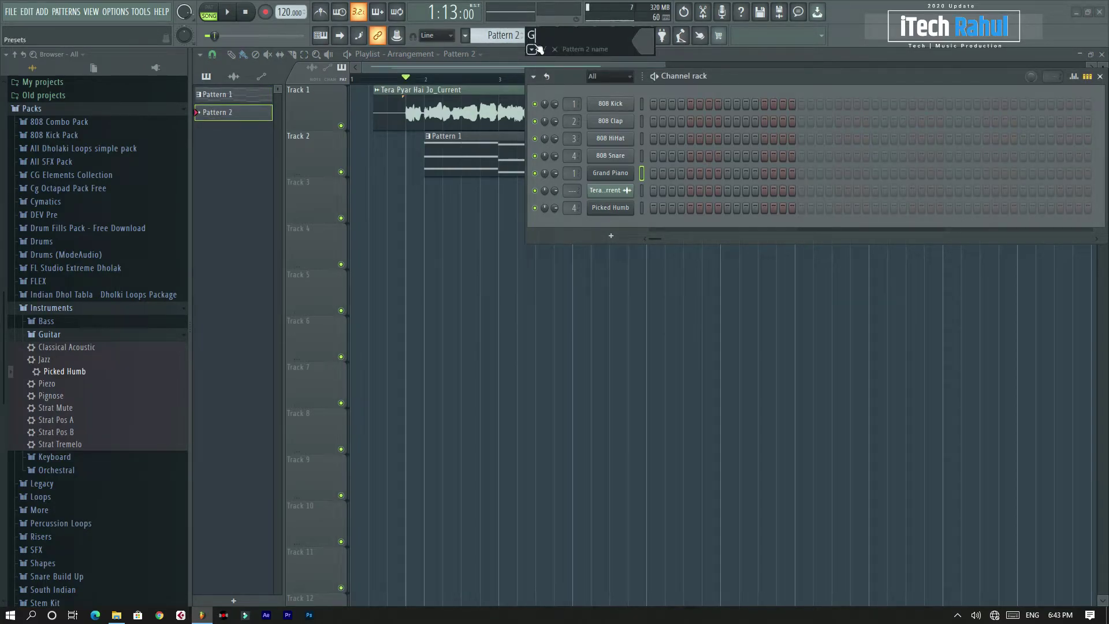
key(Return)
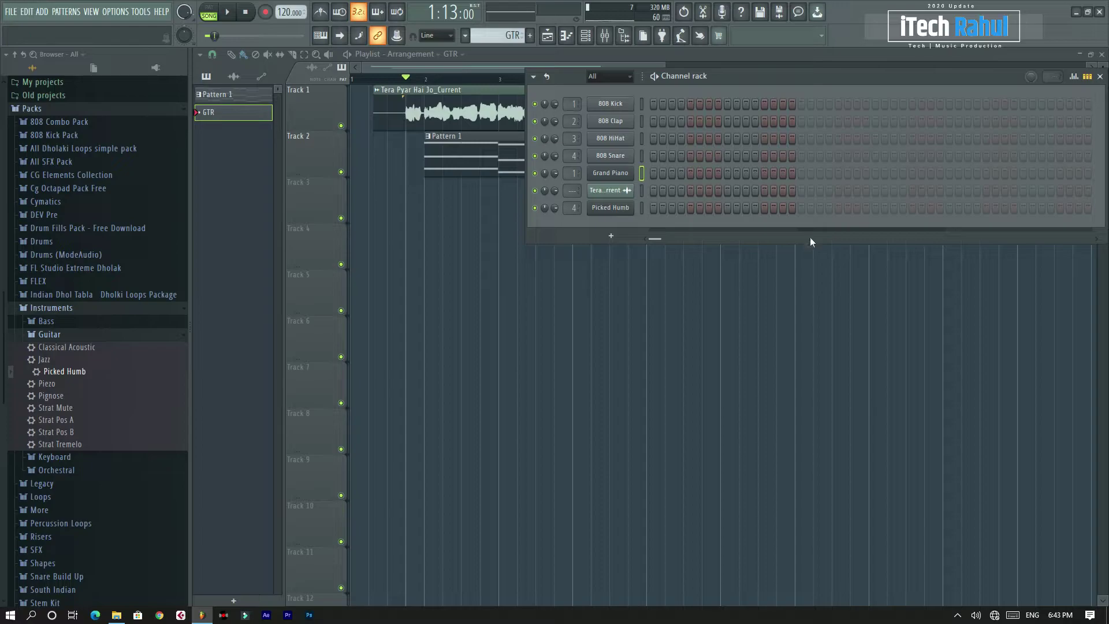
Step: Paste the copied piano chords into the Picked Humb piano roll of the GTR pattern
right_click(636, 209)
click(716, 211)
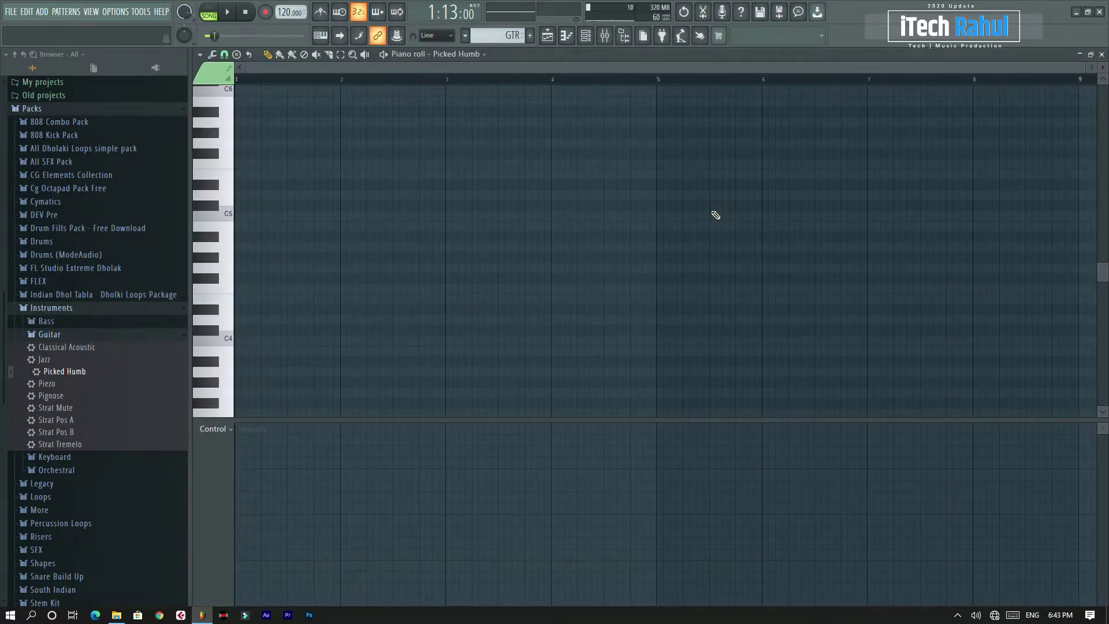
key(ctrl+v)
scroll(517, 216, up, 2)
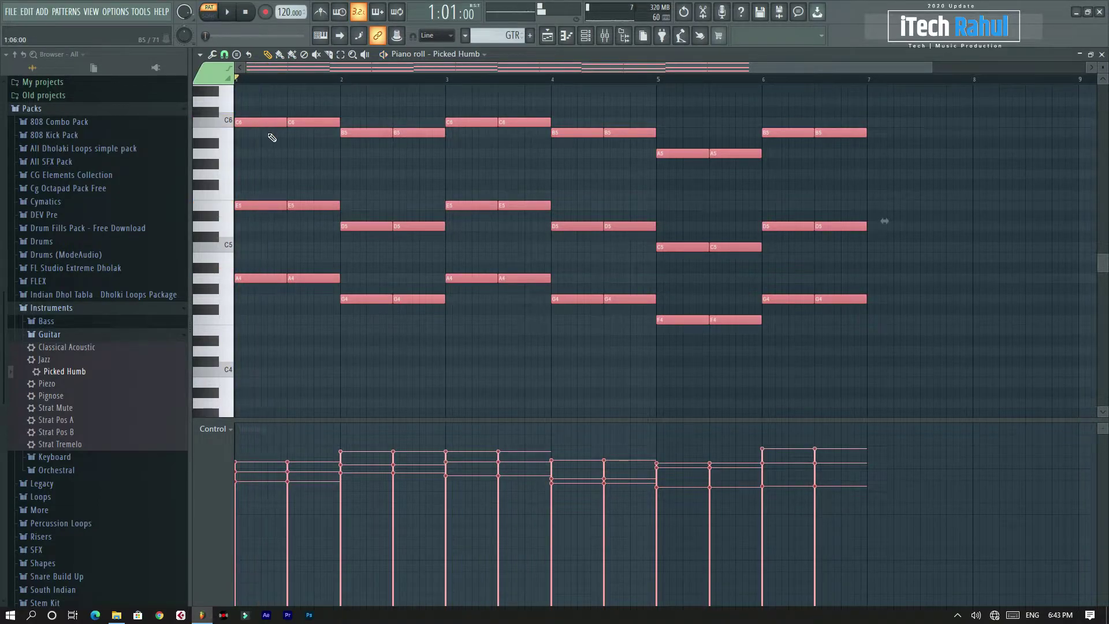
Step: Lower all Picked Humb notes in the GTR pattern by one octave and listen to the chords
key(ctrl+a)
key(ctrl+Down)
key(space)
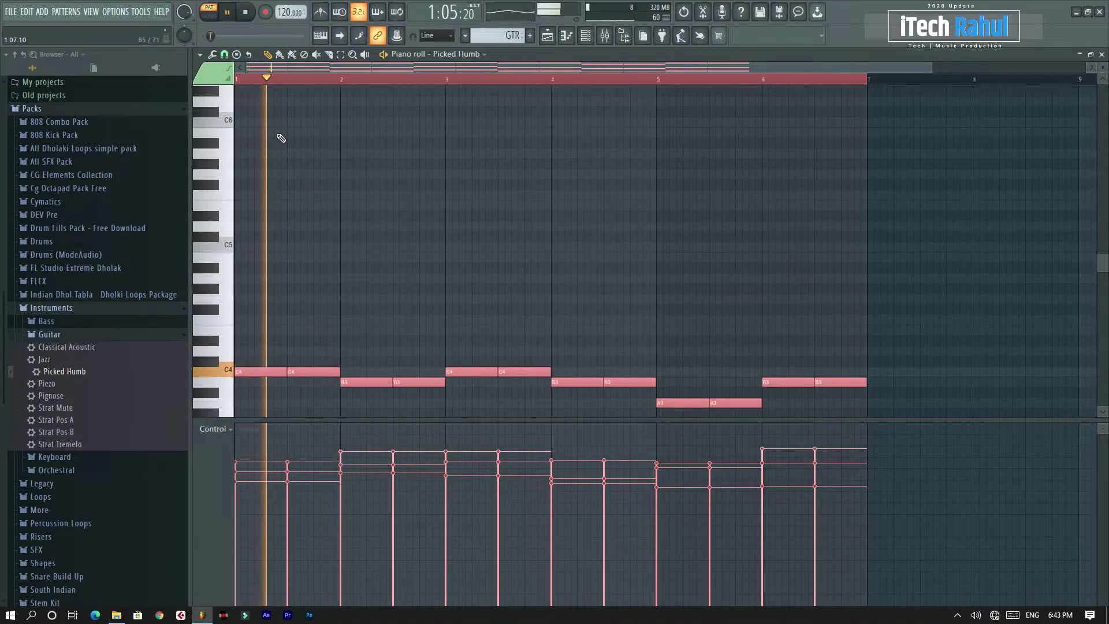
key(space)
key(space)
scroll(306, 150, down, 4)
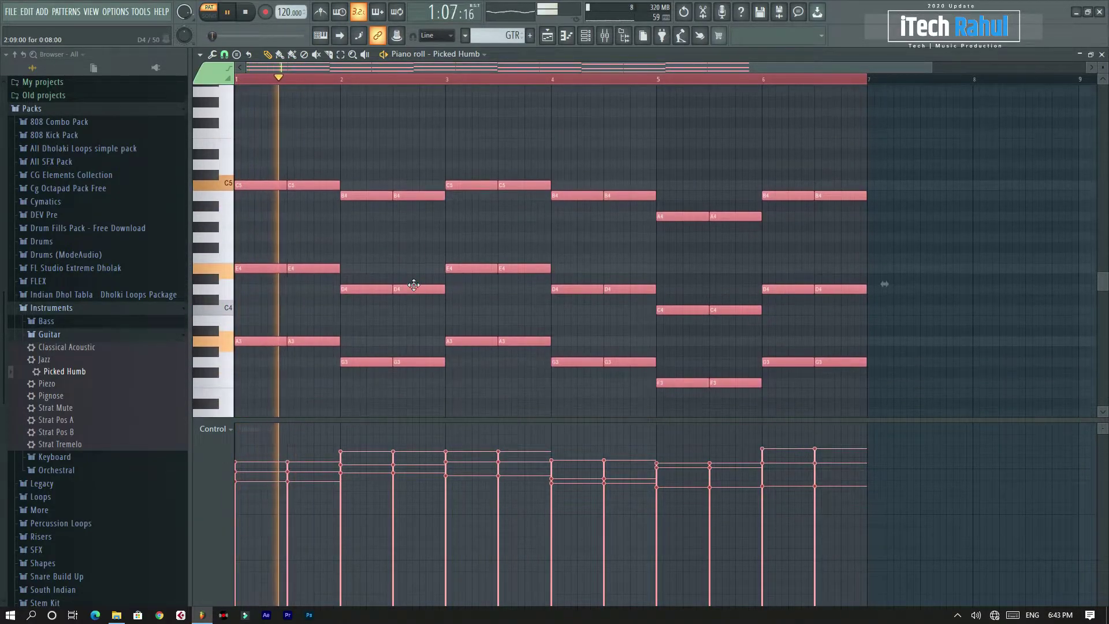
key(space)
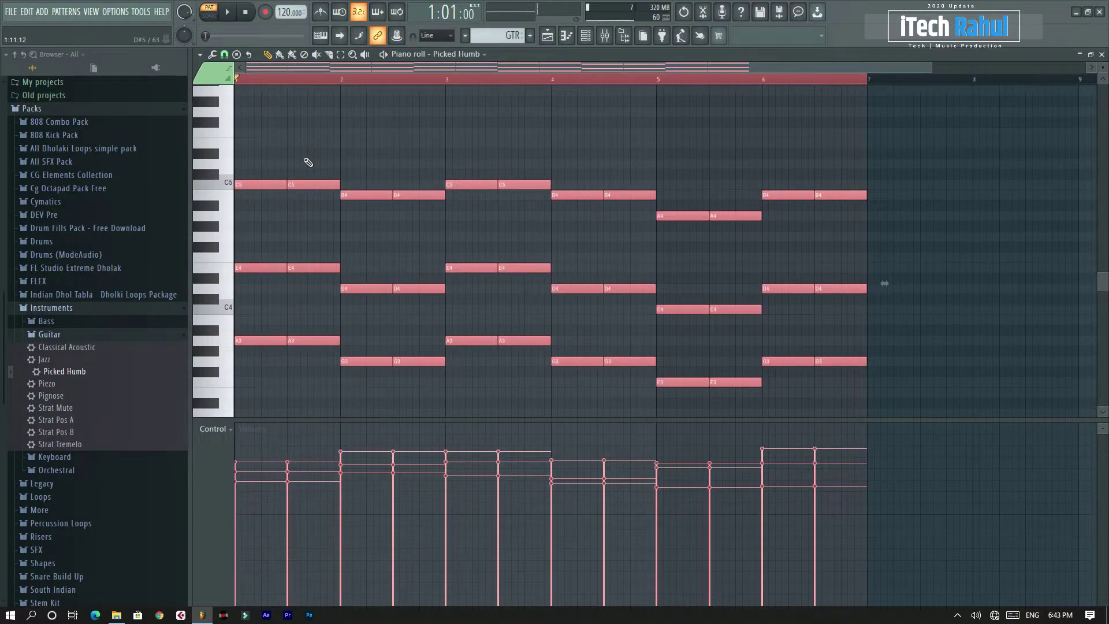
Step: Trim the starts of the middle chord notes by one step and the top notes by two steps, and play the staggered chords
drag(263, 128, 855, 330)
drag(865, 292, 859, 293)
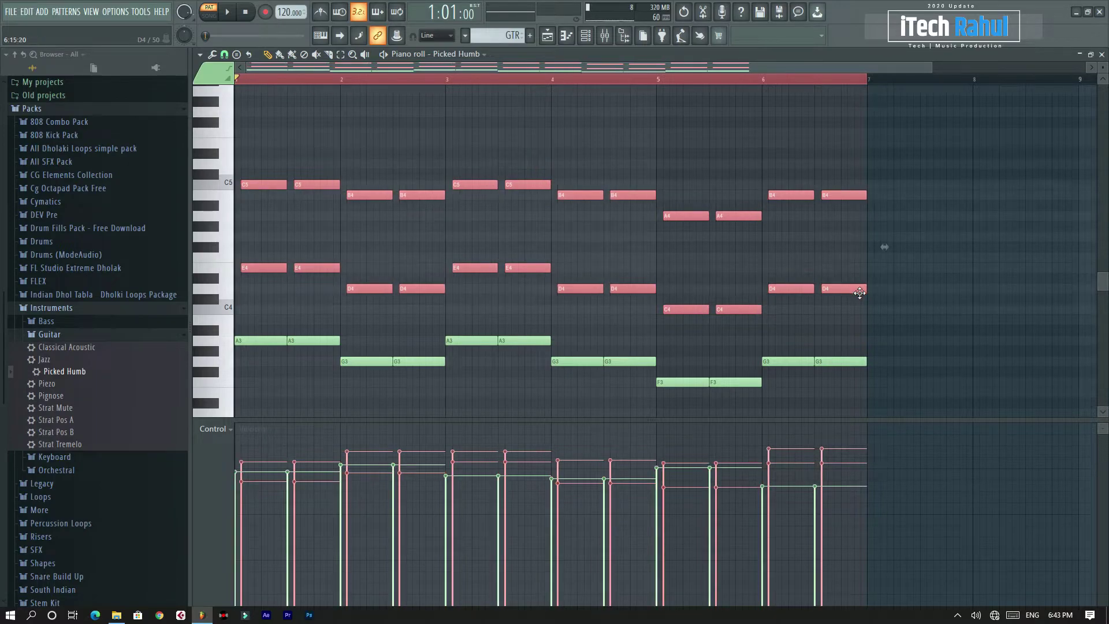
drag(868, 120, 274, 189)
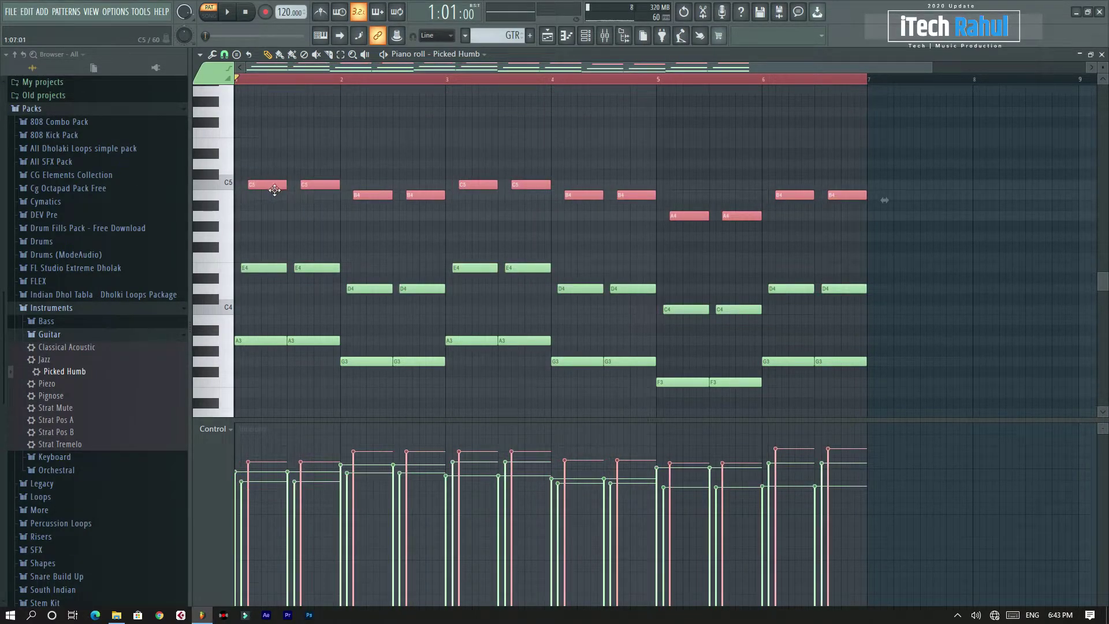
click(229, 14)
scroll(268, 83, up, 7)
key(space)
drag(283, 68, 203, 81)
key(space)
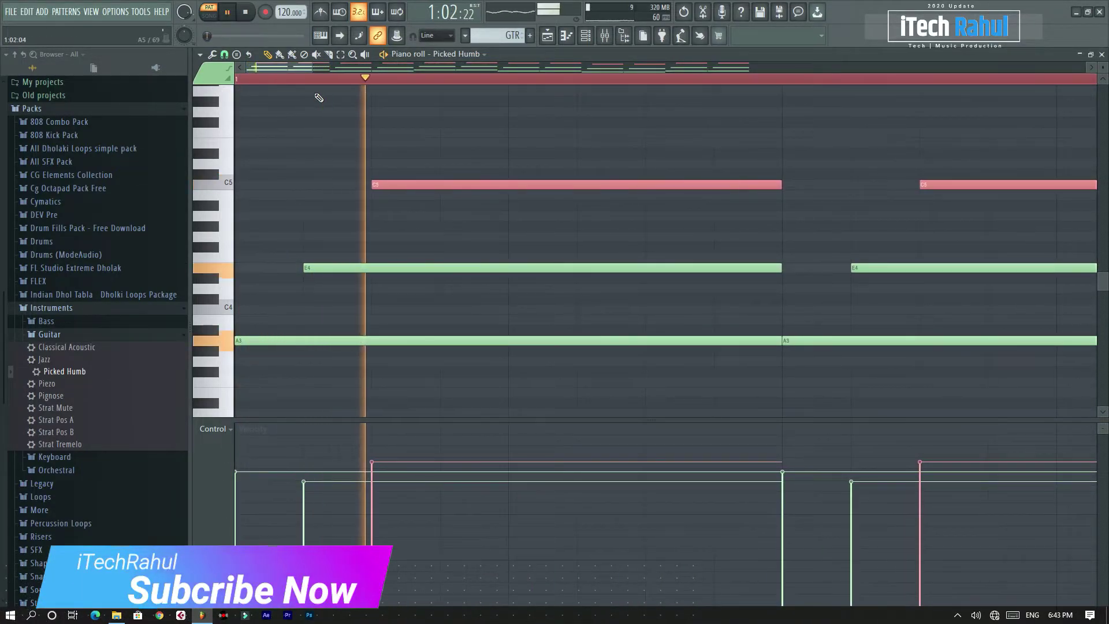
key(space)
scroll(312, 83, down, 6)
Step: Shift the top row of guitar notes one step later and listen to the pattern
drag(268, 186, 276, 187)
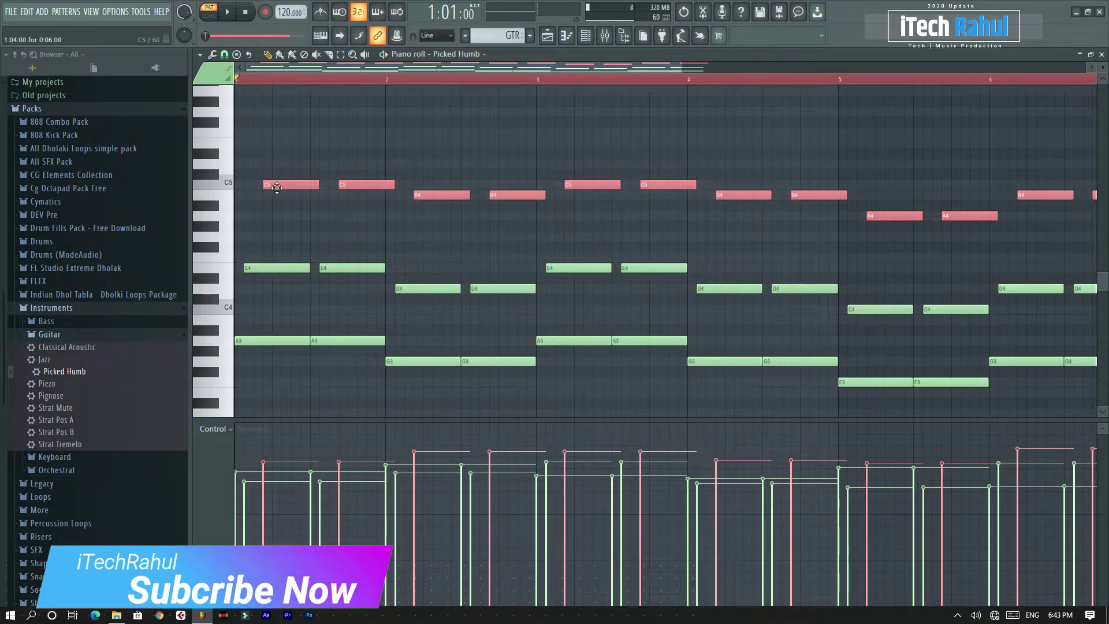
key(space)
key(space)
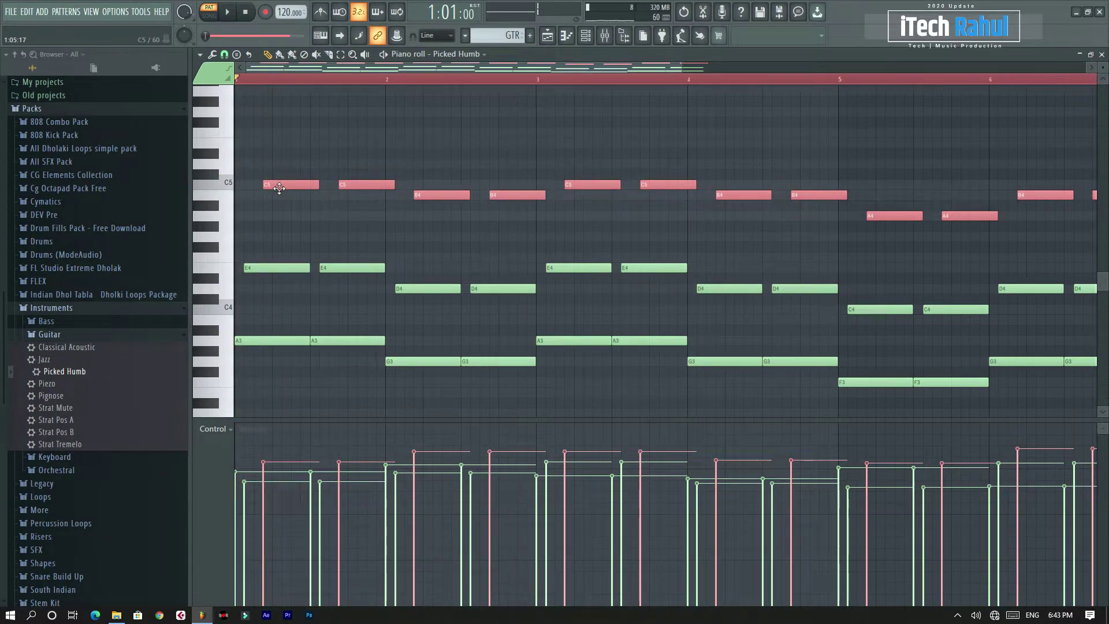
key(space)
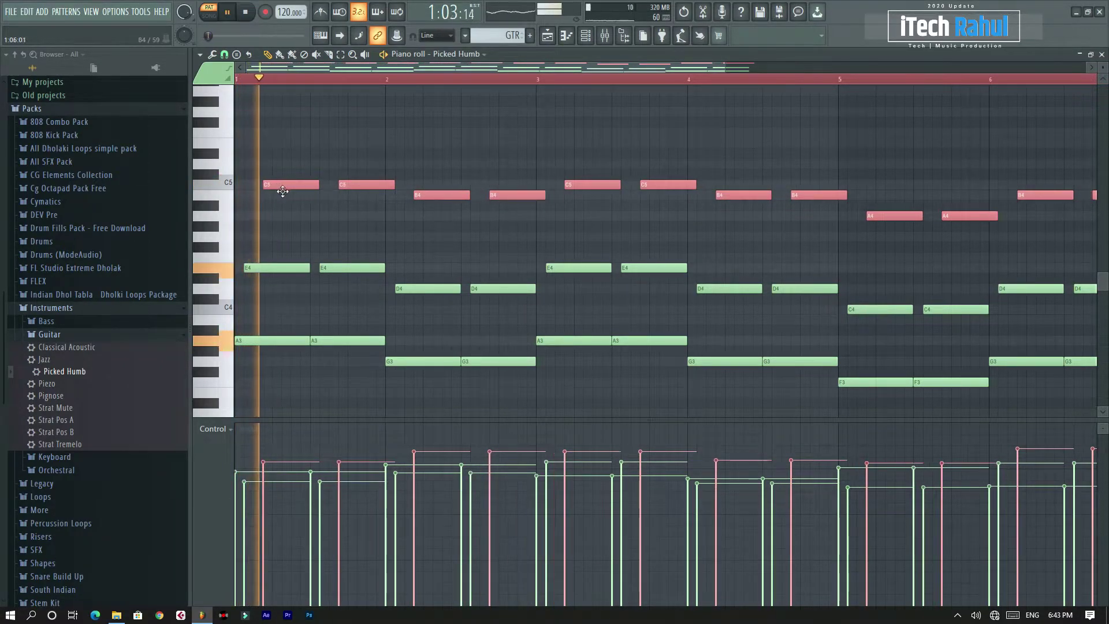
scroll(277, 231, down, 4)
key(space)
Step: Try shifting the middle row of guitar notes one step later and play the pattern
drag(256, 230, 689, 329)
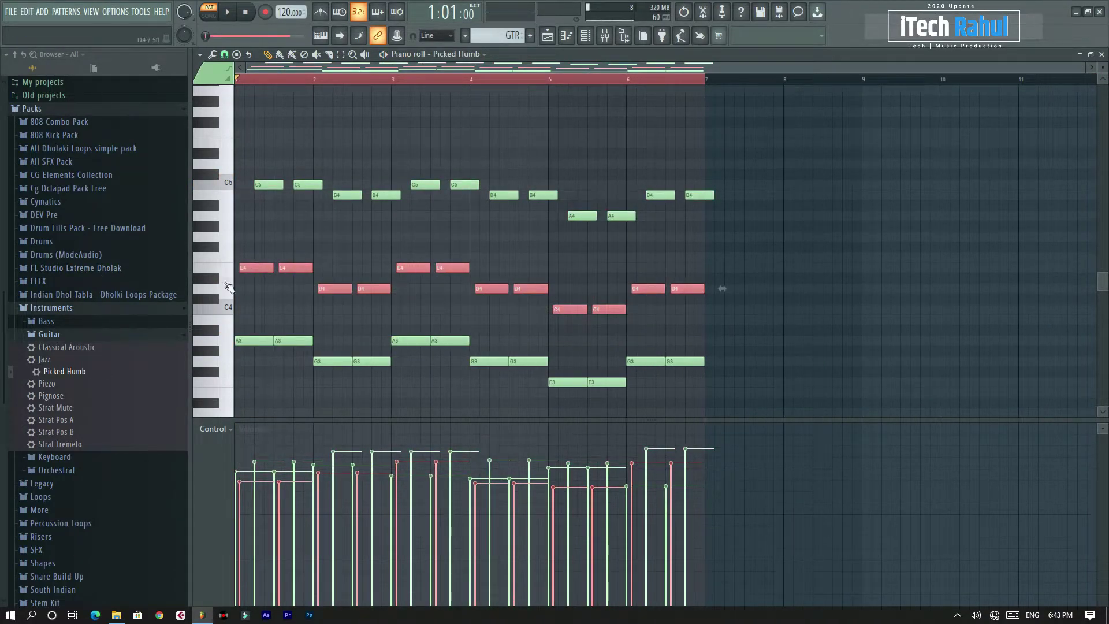
drag(254, 268, 259, 268)
key(space)
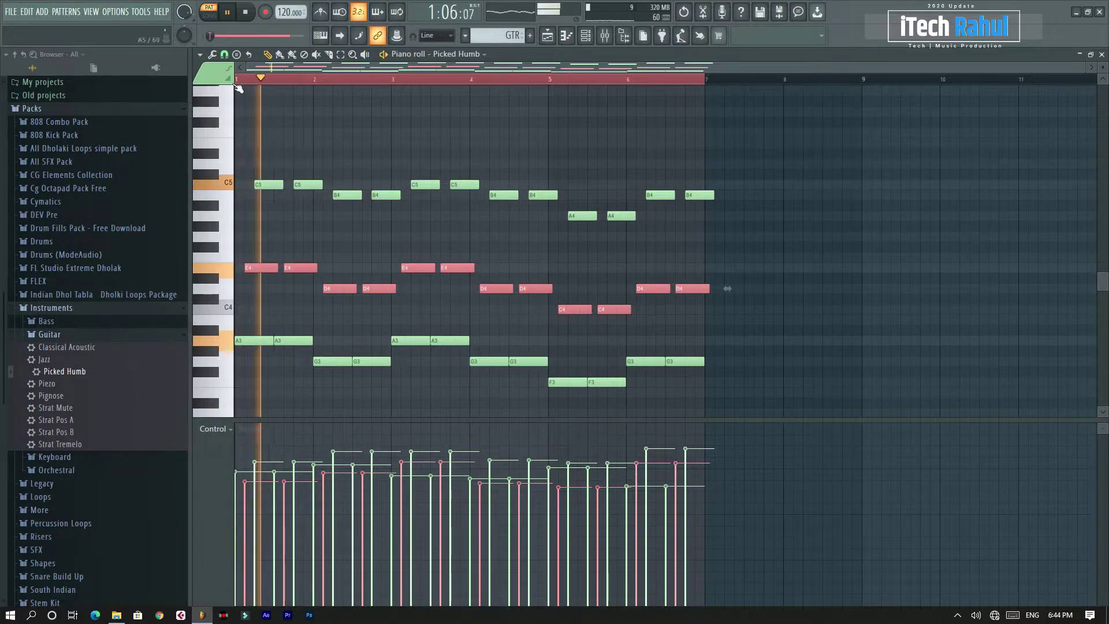
scroll(272, 82, up, 5)
key(space)
scroll(275, 82, down, 5)
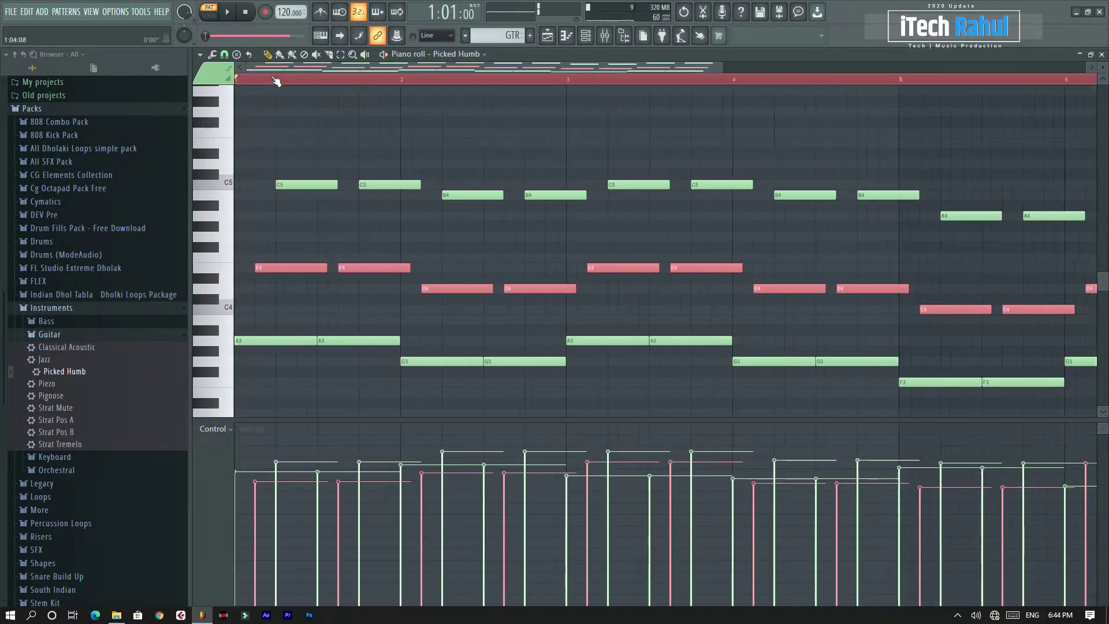
Step: Retime the top guitar notes and move the middle notes back to one step after each chord's lowest note, auditioning the pattern
drag(252, 116, 731, 265)
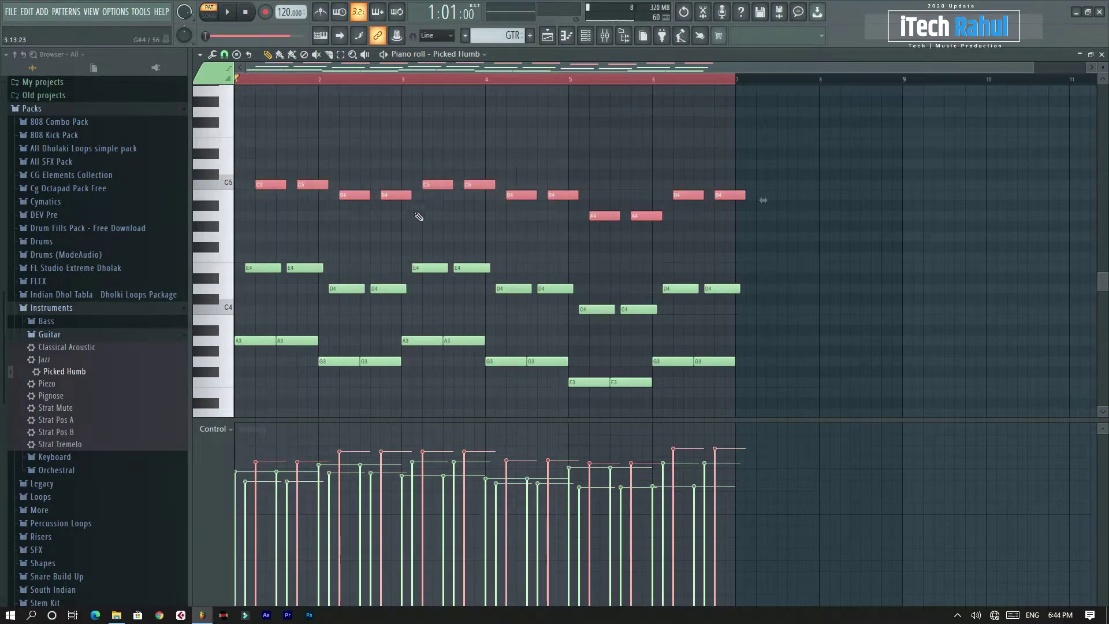
key(space)
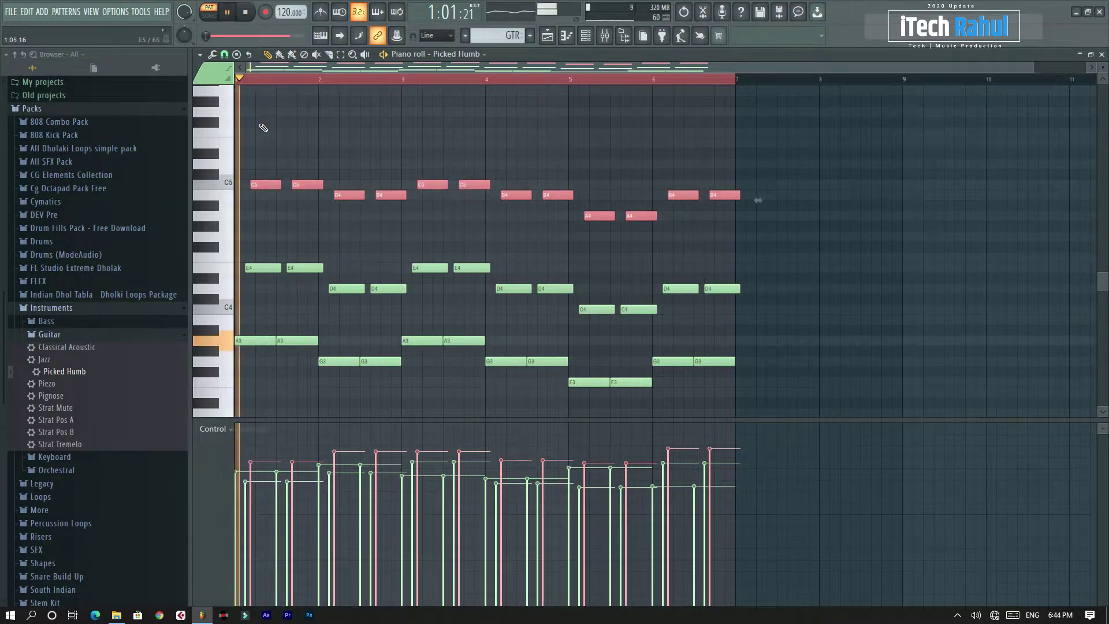
scroll(262, 81, up, 5)
key(space)
key(space)
drag(268, 67, 248, 68)
key(space)
key(space)
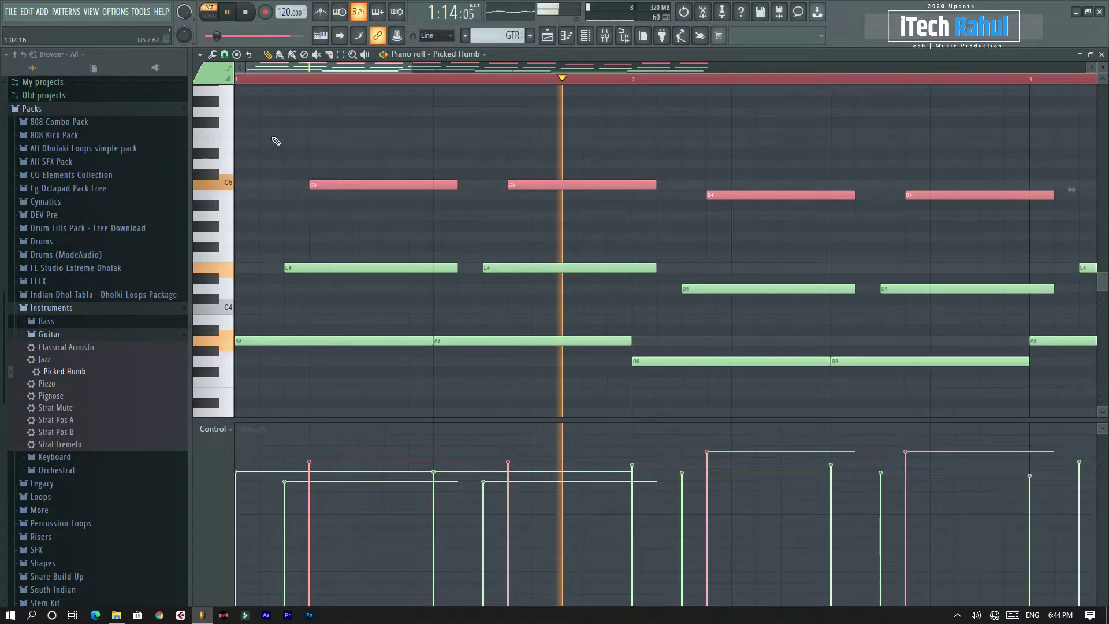
scroll(260, 82, up, 4)
key(space)
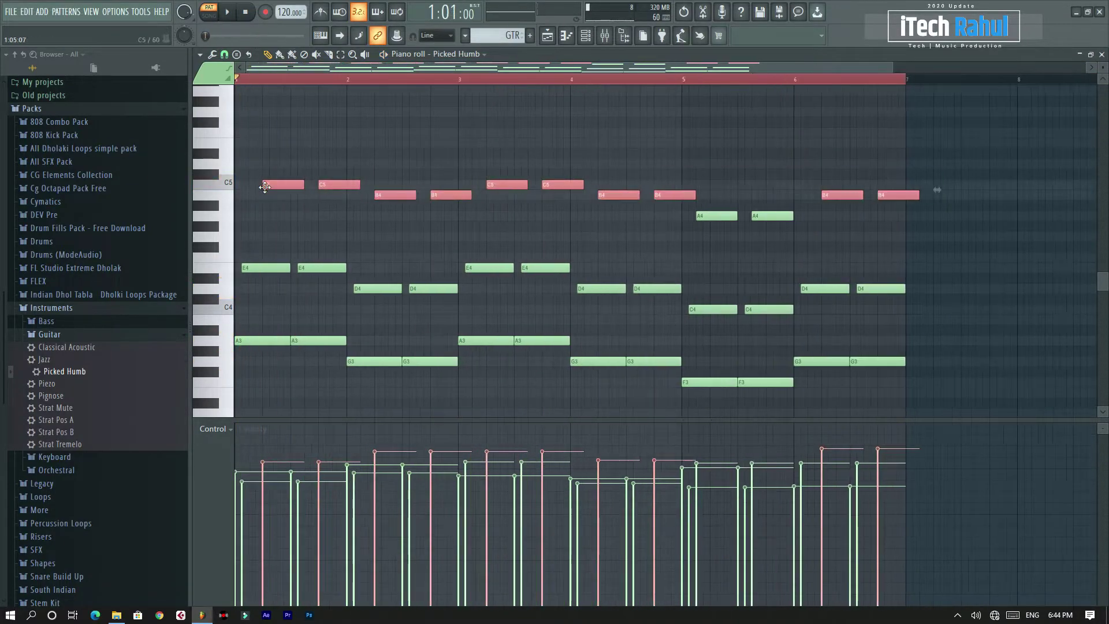
Step: Replace the repeated upper notes in each bar's second half with short descending two-note runs, such as A4 and G4 in bar 1
key(space)
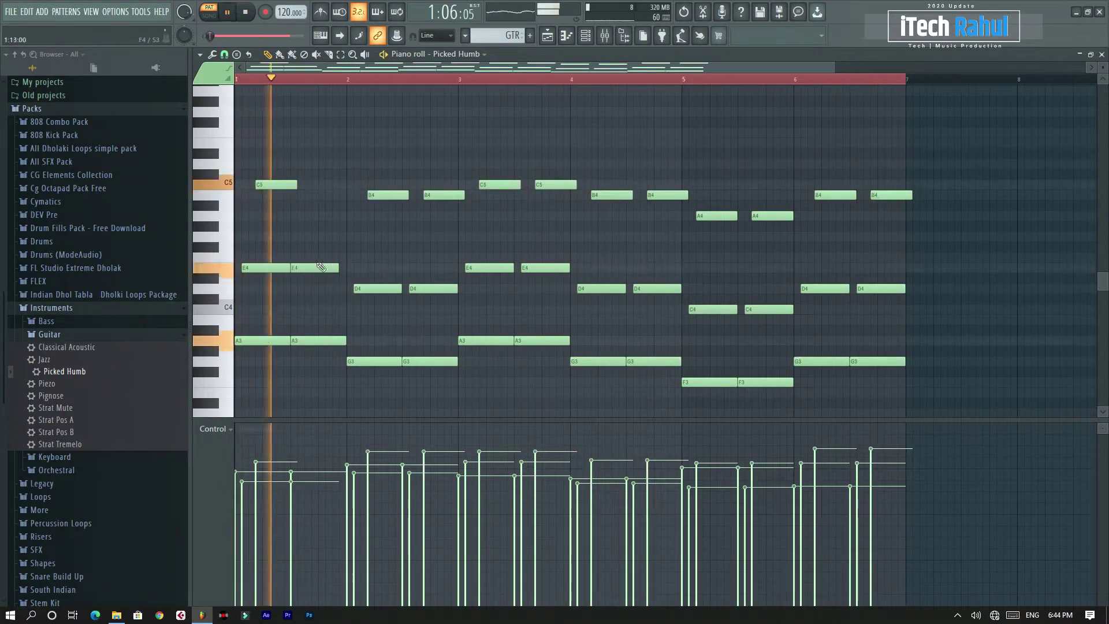
drag(314, 185, 301, 217)
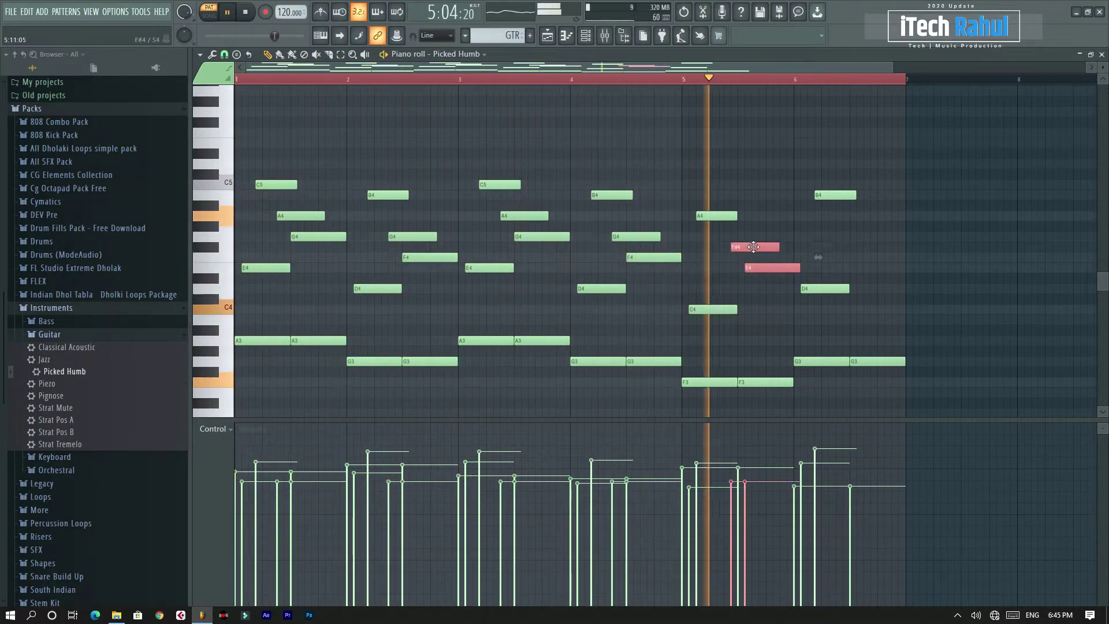
click(1101, 54)
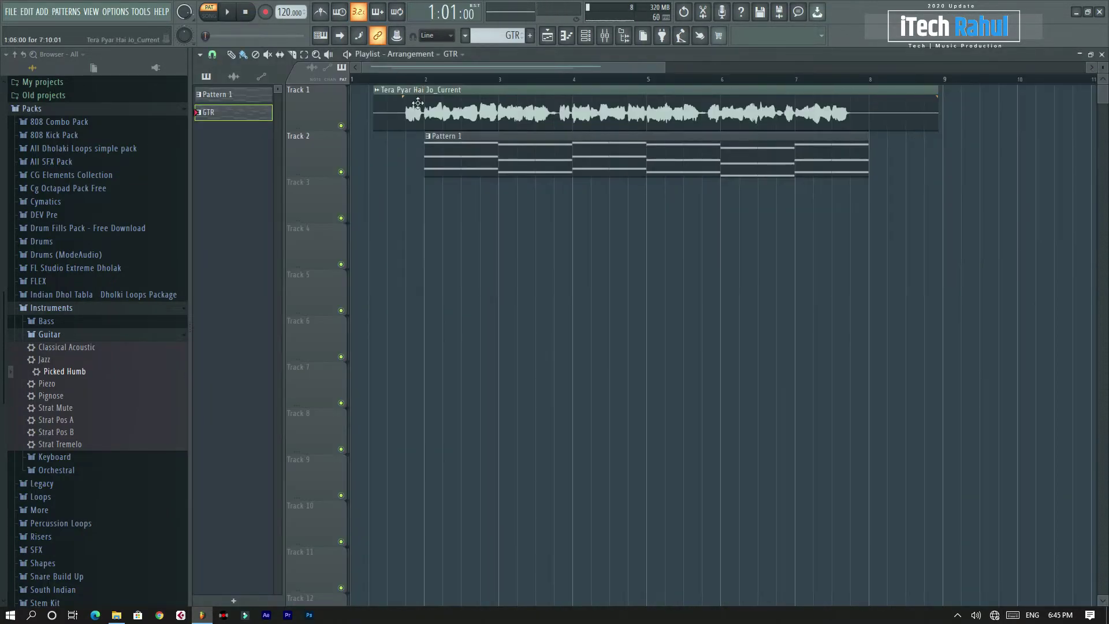
Step: Place the GTR pattern on Track 3 from bar 2 and play it with the vocal and piano
click(474, 210)
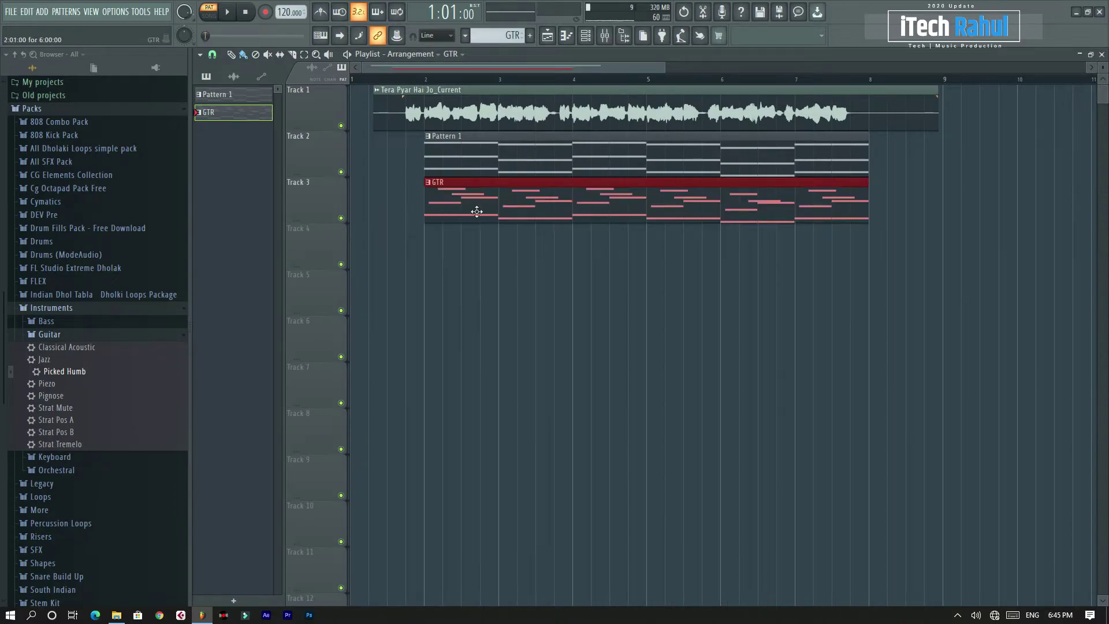
click(401, 82)
key(space)
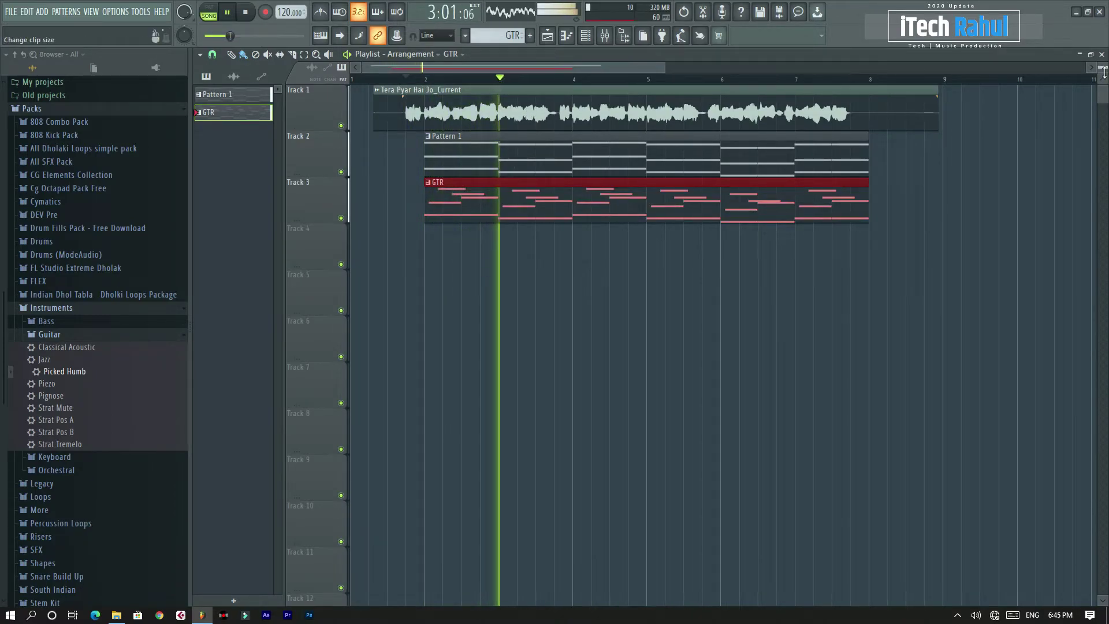
Step: In the mixer, lower the Grand Piano volume to 83% and adjust the panning of Picked Humb and Grand Piano, setting the piano 25% left
drag(1103, 68, 1103, 63)
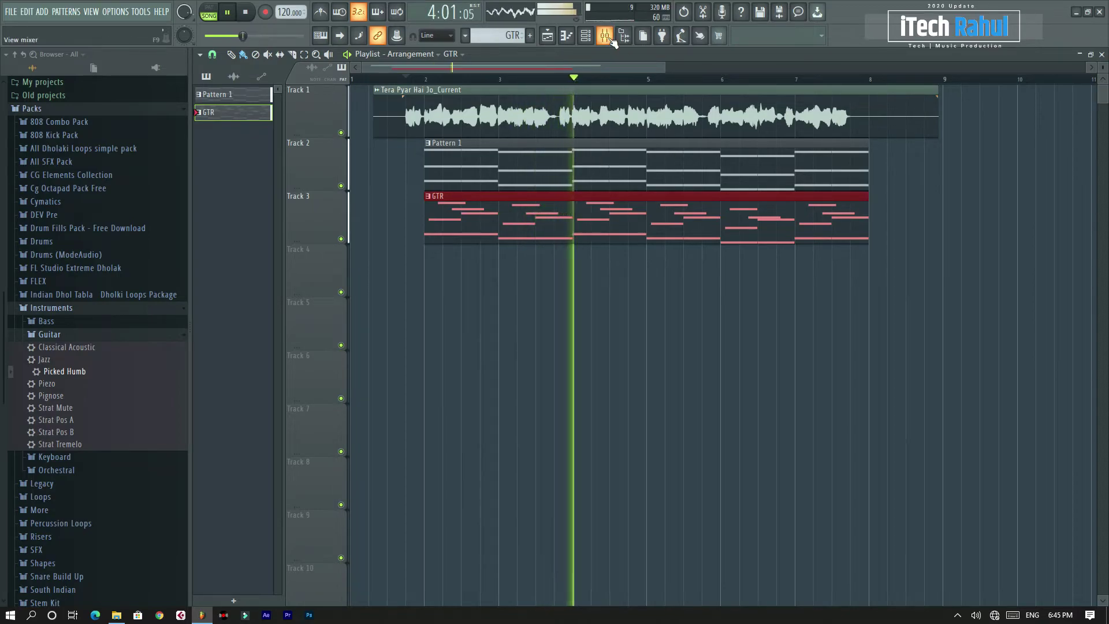
key(F9)
drag(237, 394, 236, 401)
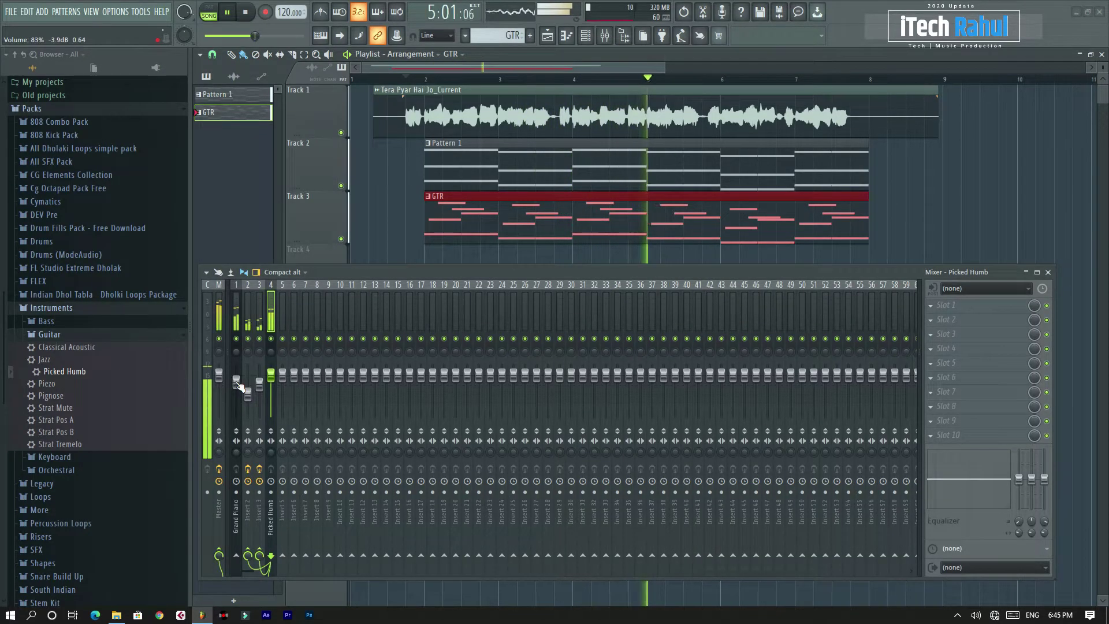
drag(269, 353, 235, 361)
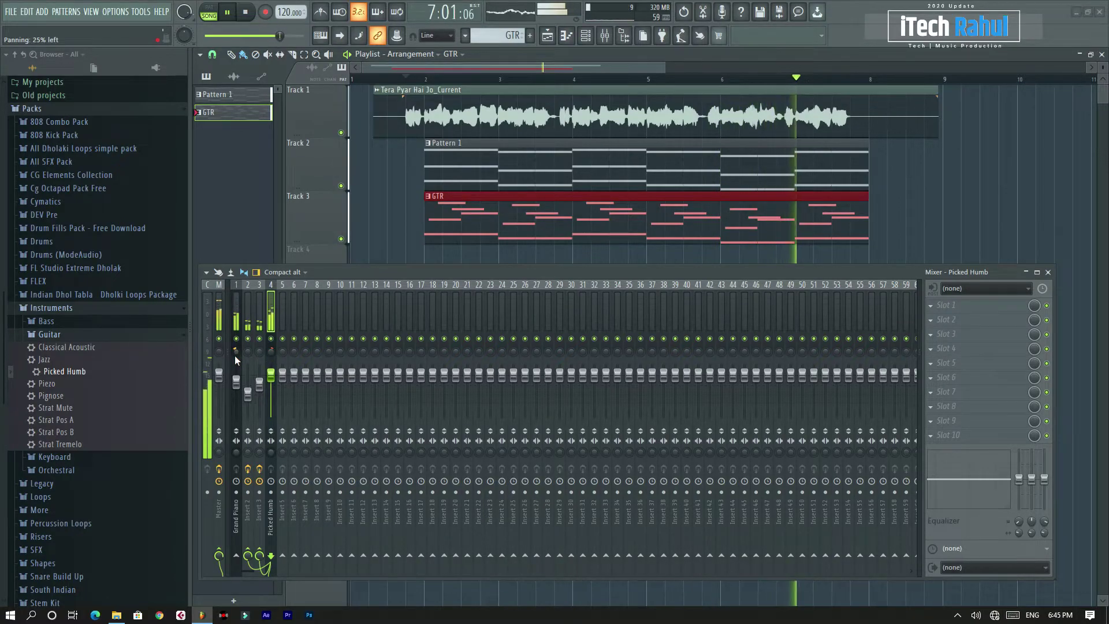
click(1047, 272)
key(space)
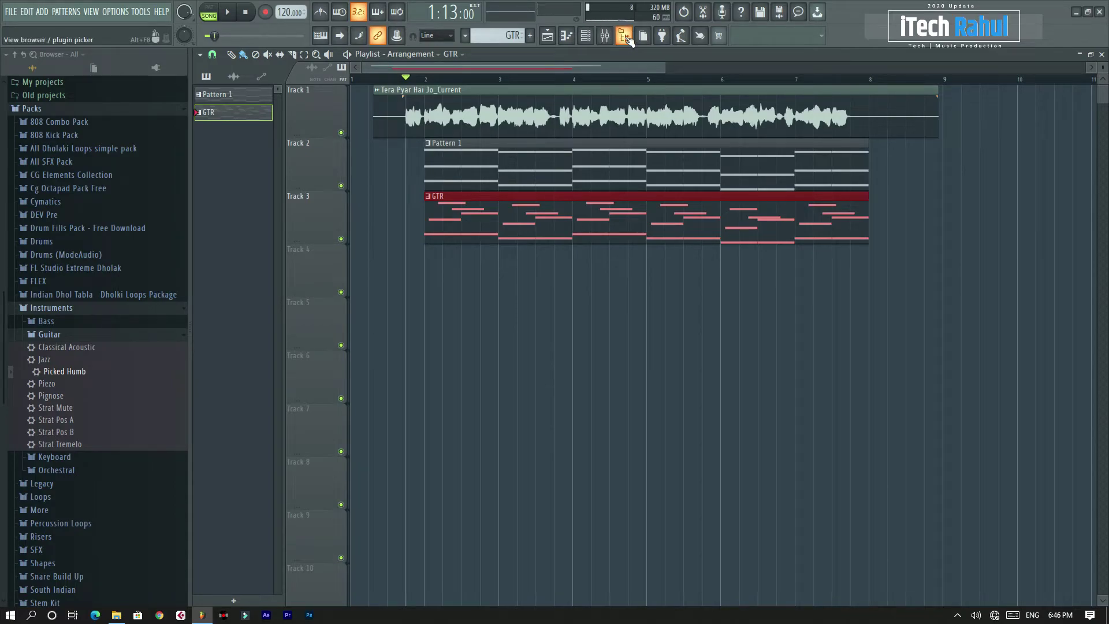
Step: Collapse the Guitar folder in the browser and create a new pattern named BS
click(62, 335)
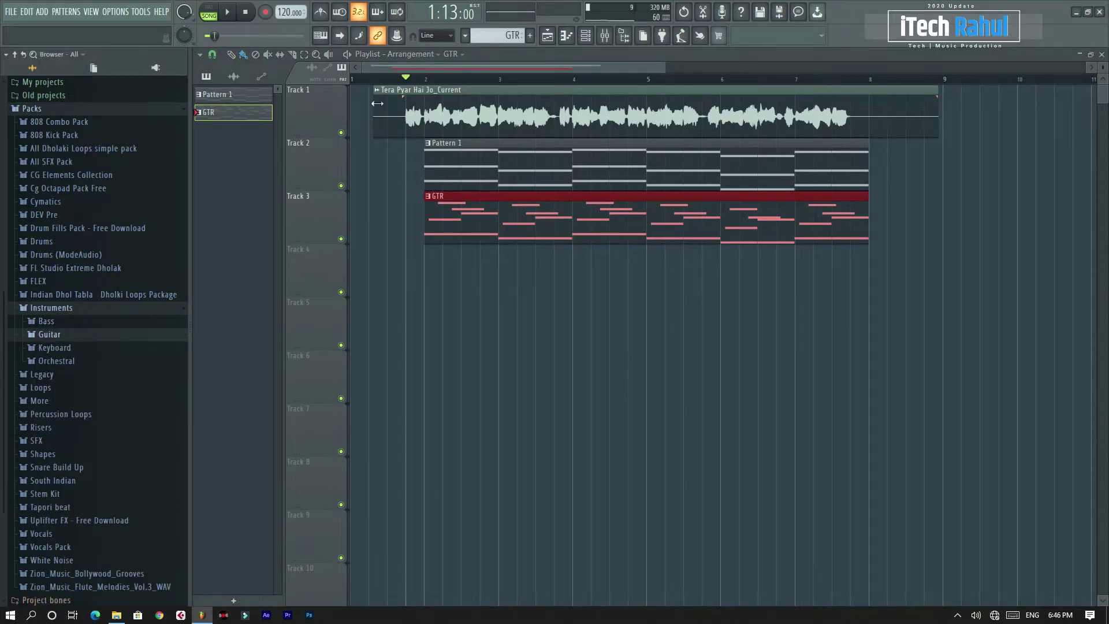
click(529, 35)
text(BS)
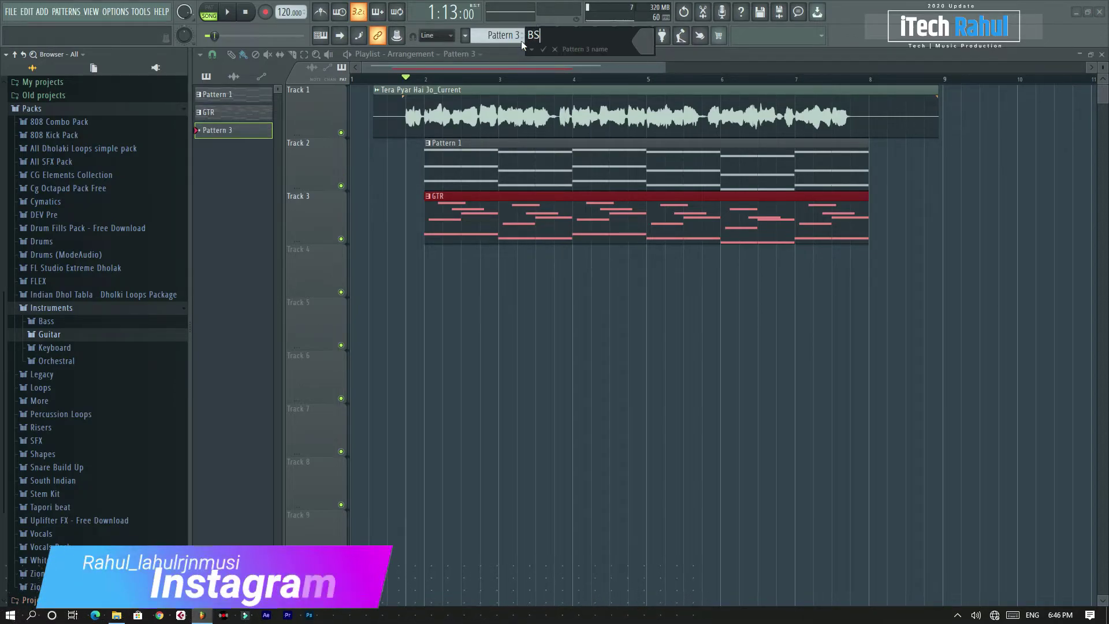
key(Return)
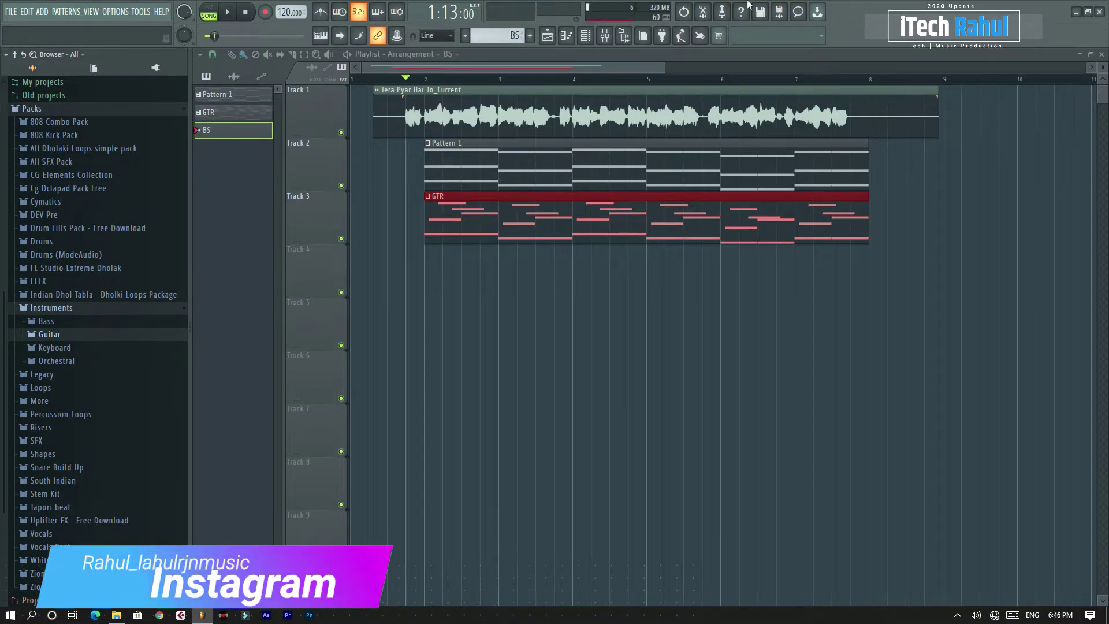
Step: Load the Ibanez bass preset from the Instruments pack's Bass folder as a new channel
click(57, 308)
click(53, 308)
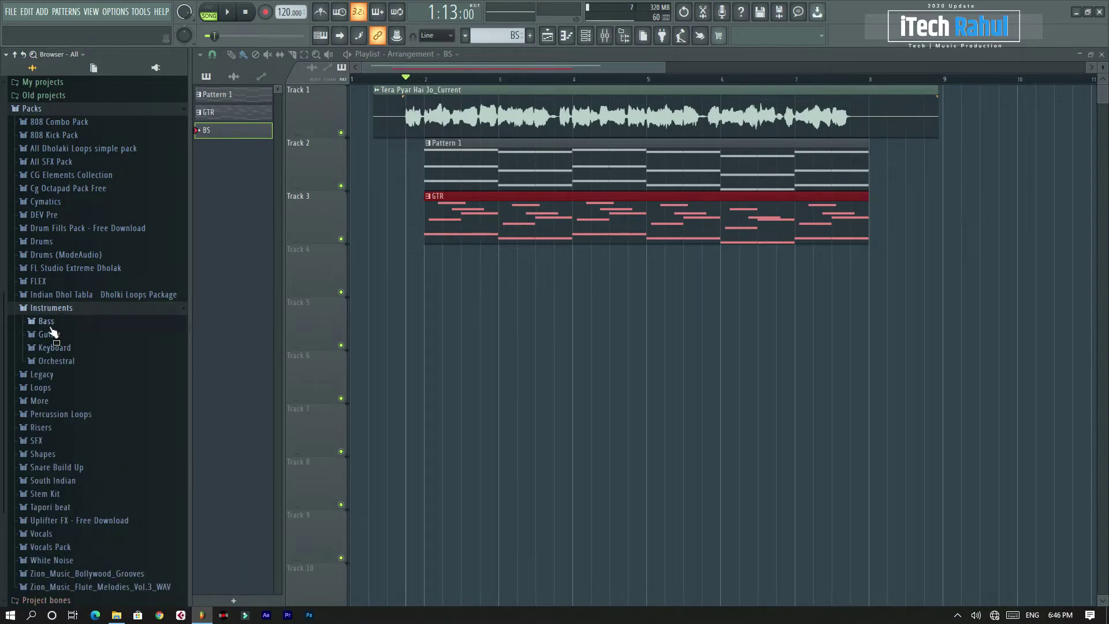
click(49, 326)
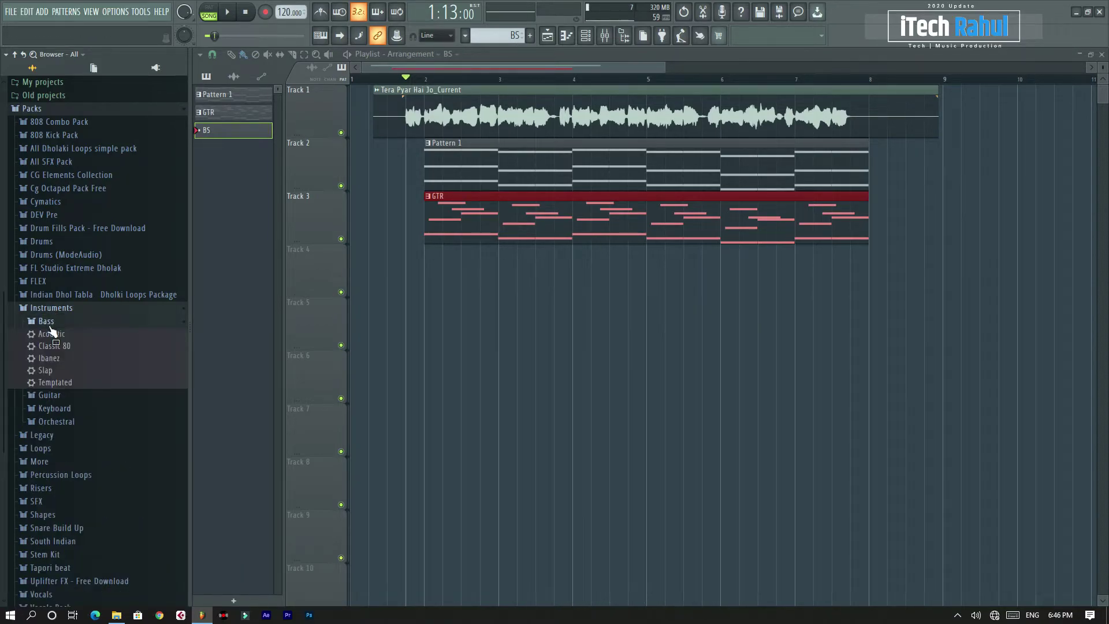
click(586, 36)
drag(59, 362, 387, 310)
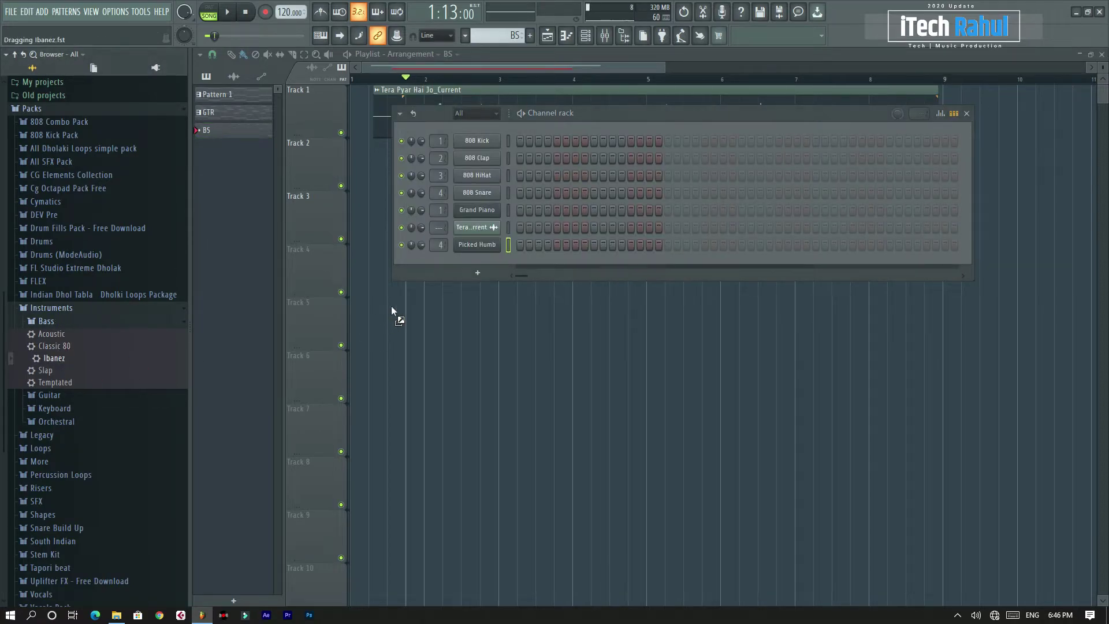
drag(483, 255, 484, 257)
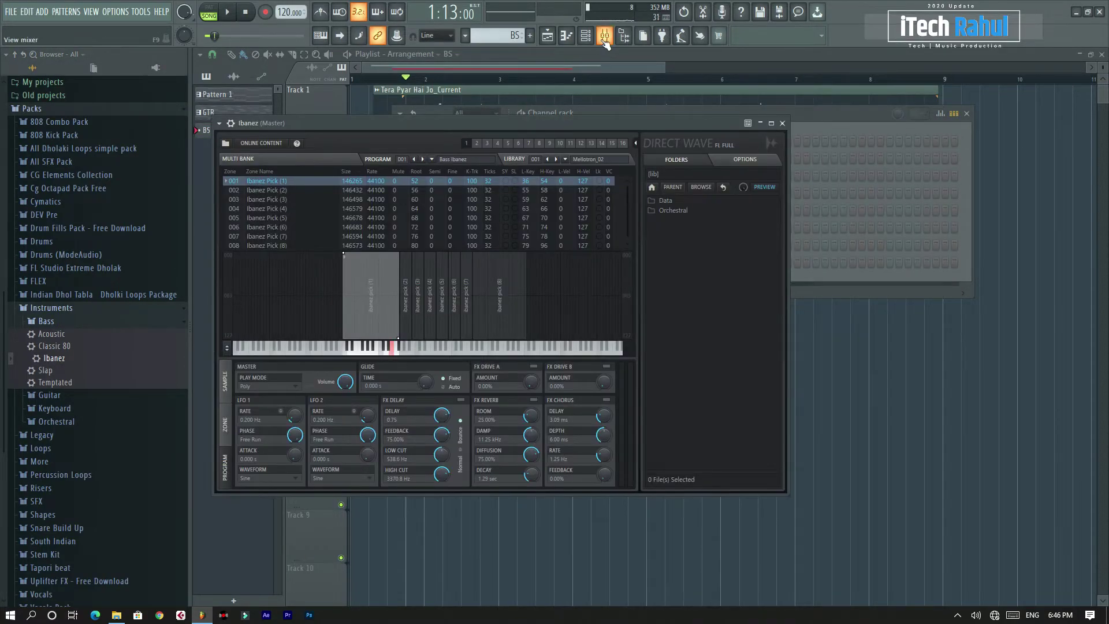
Step: Route the Ibanez channel to mixer insert 5, leaving the mixer and the instrument window closed
click(604, 38)
right_click(283, 330)
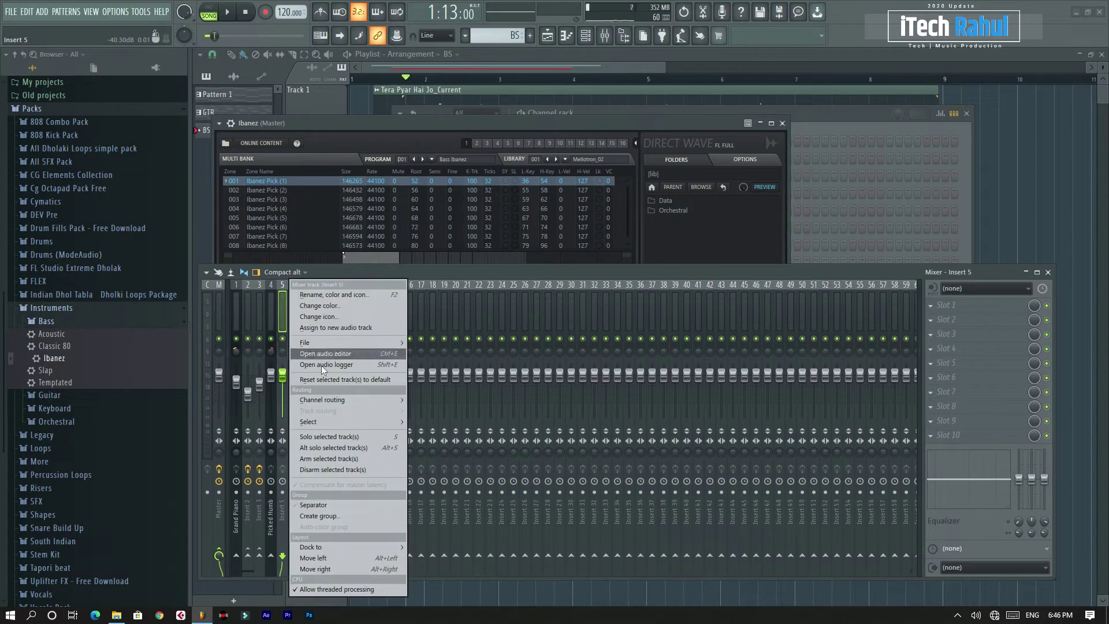
mouse_move(337, 400)
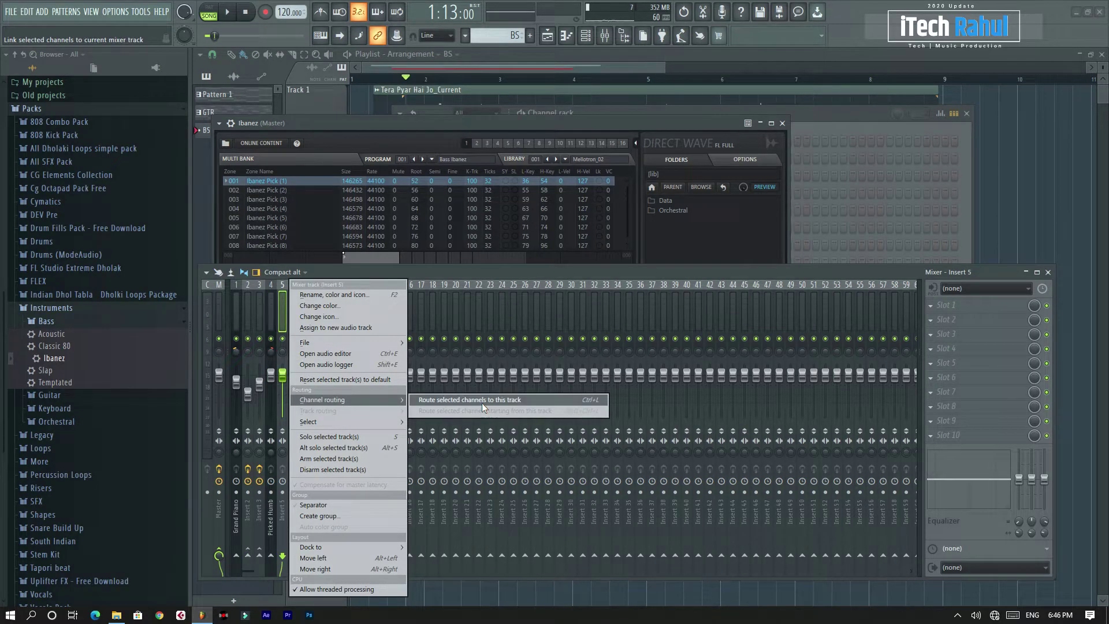
click(482, 402)
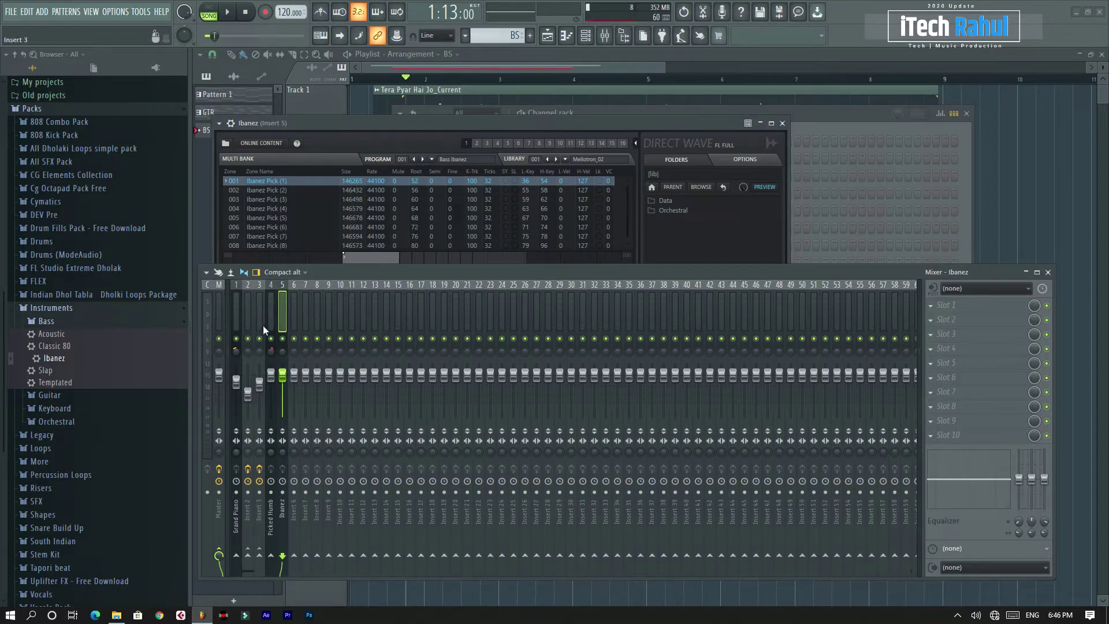
click(1048, 272)
click(781, 123)
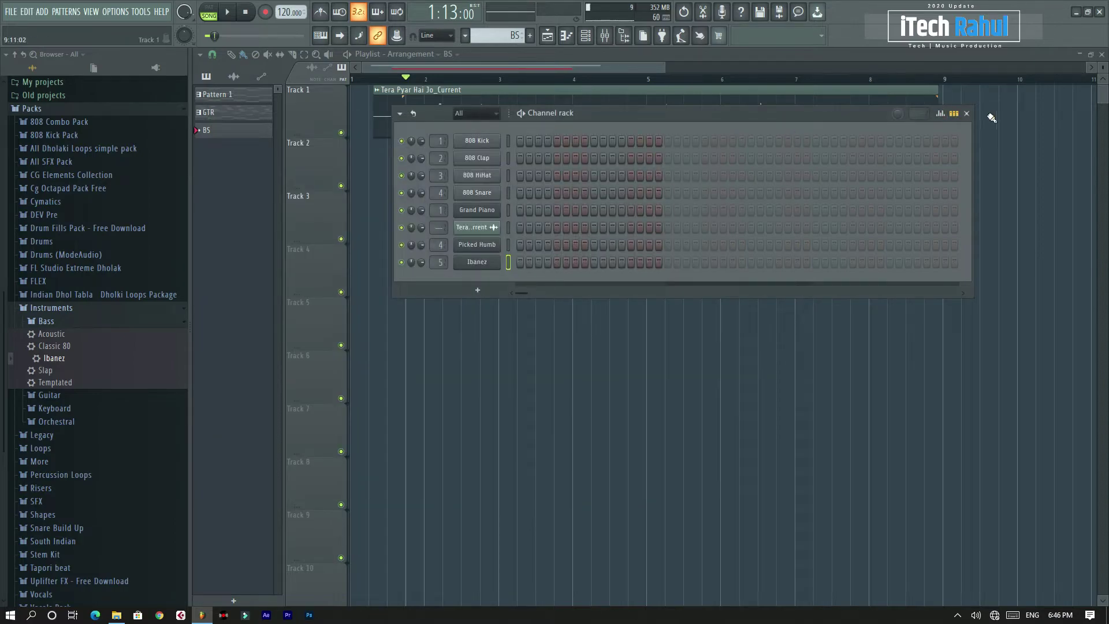
Step: Paste the piano chords into the Ibanez piano roll and delete all but each chord's lowest note
right_click(484, 263)
click(509, 265)
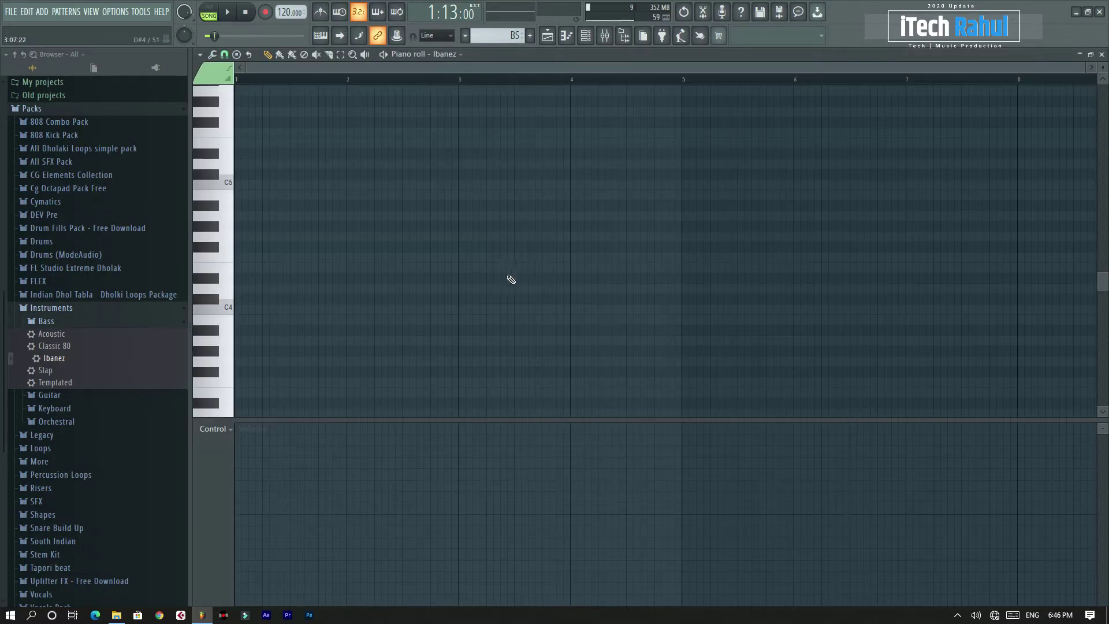
scroll(276, 247, up, 6)
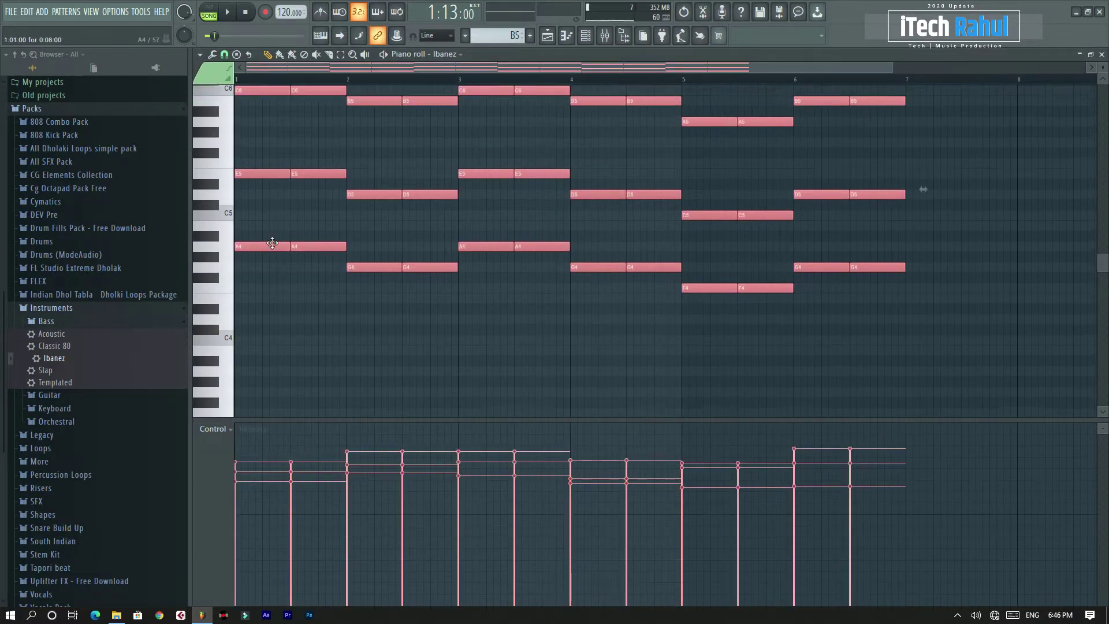
drag(255, 170, 880, 363)
key(Delete)
scroll(504, 260, down, 3)
Step: Remove the repeated root note from the second half of all six bars and shorten the remaining bass notes
right_click(318, 310)
right_click(430, 330)
right_click(541, 310)
right_click(653, 329)
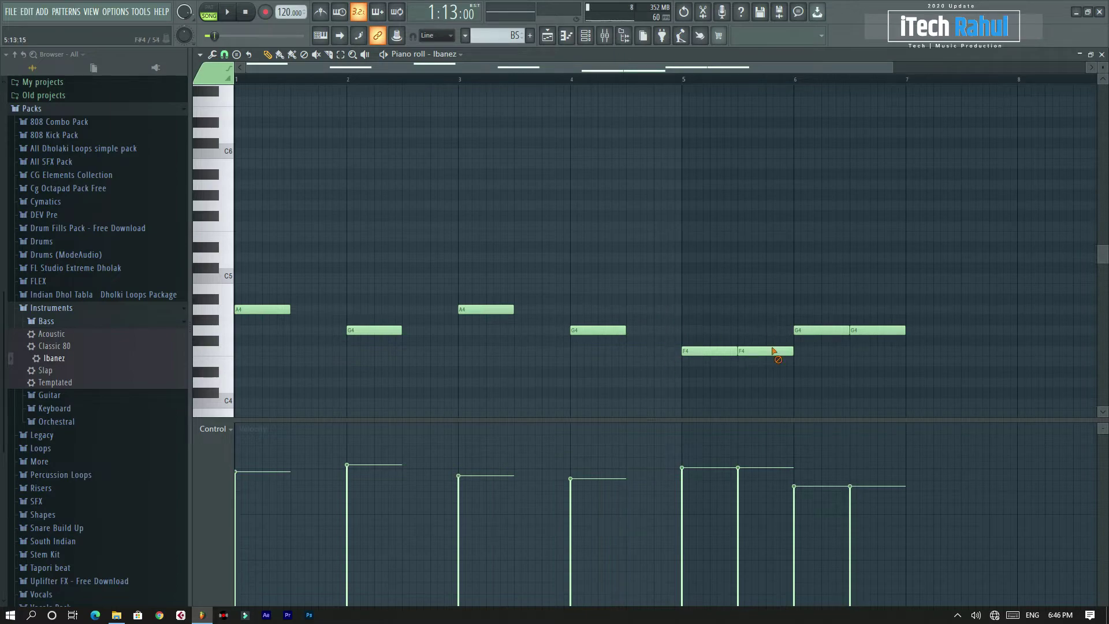
right_click(772, 346)
right_click(875, 330)
key(ctrl+a)
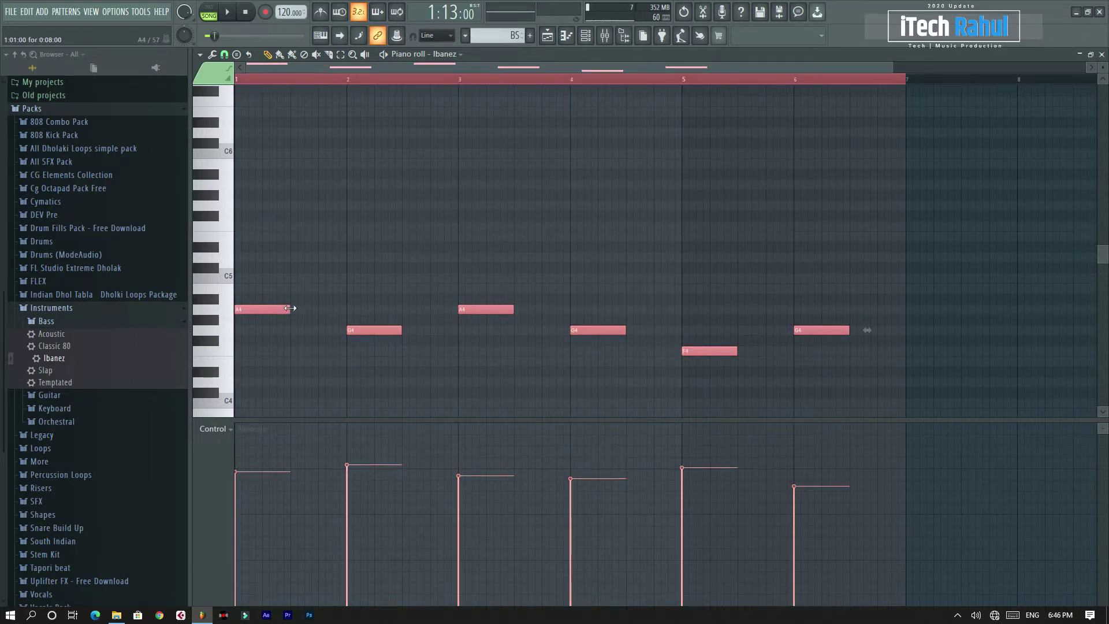
drag(279, 309, 265, 309)
Step: Repeat each shortened bass note once within its bar and place the BS pattern on Track 4 from bar 2
click(227, 12)
scroll(294, 154, up, 4)
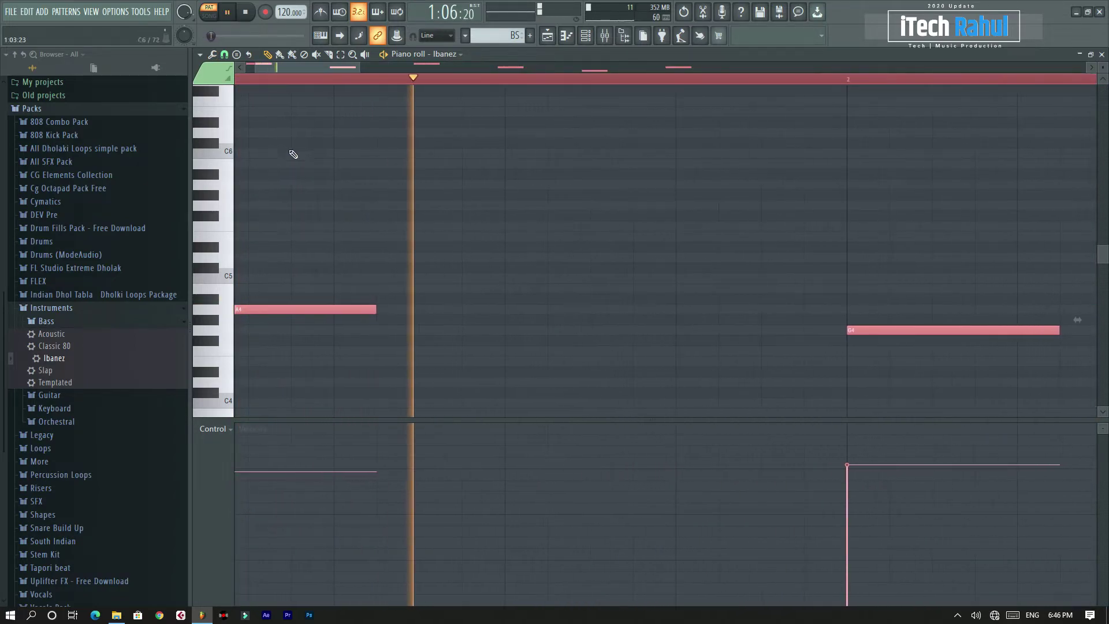
scroll(300, 127, down, 3)
scroll(303, 99, down, 4)
mouse_move(261, 219)
mouse_down()
mouse_move(328, 230)
mouse_move(328, 220)
mouse_up()
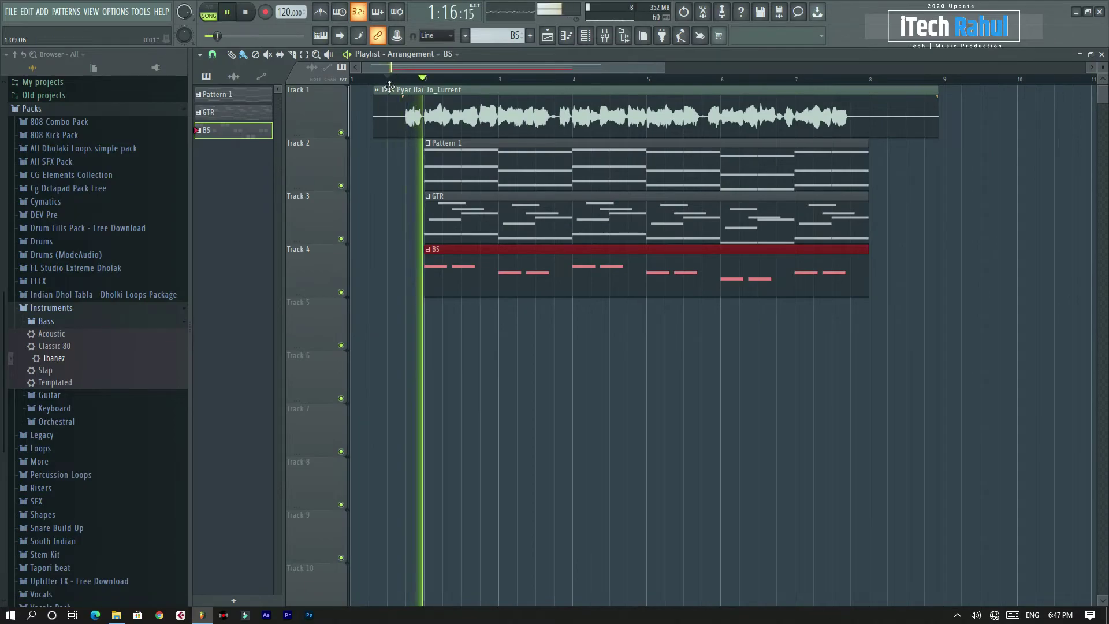
Step: Collapse the Bass folder, examine the Picked Humb notes in the GTR pattern, and play the arrangement
click(64, 324)
key(space)
double_click(462, 213)
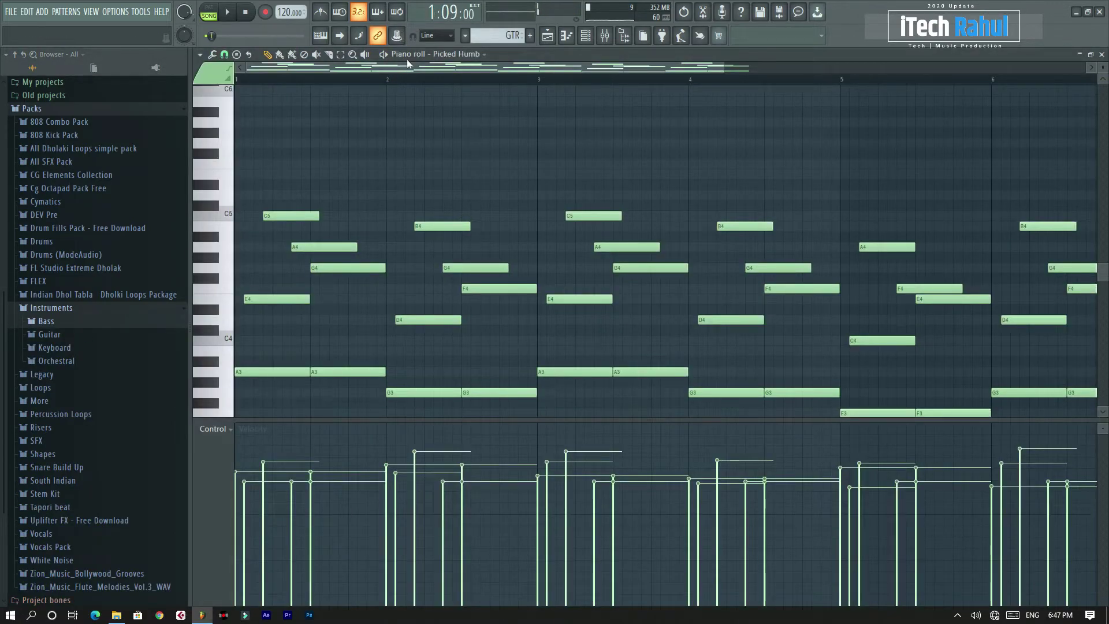
scroll(413, 87, down, 2)
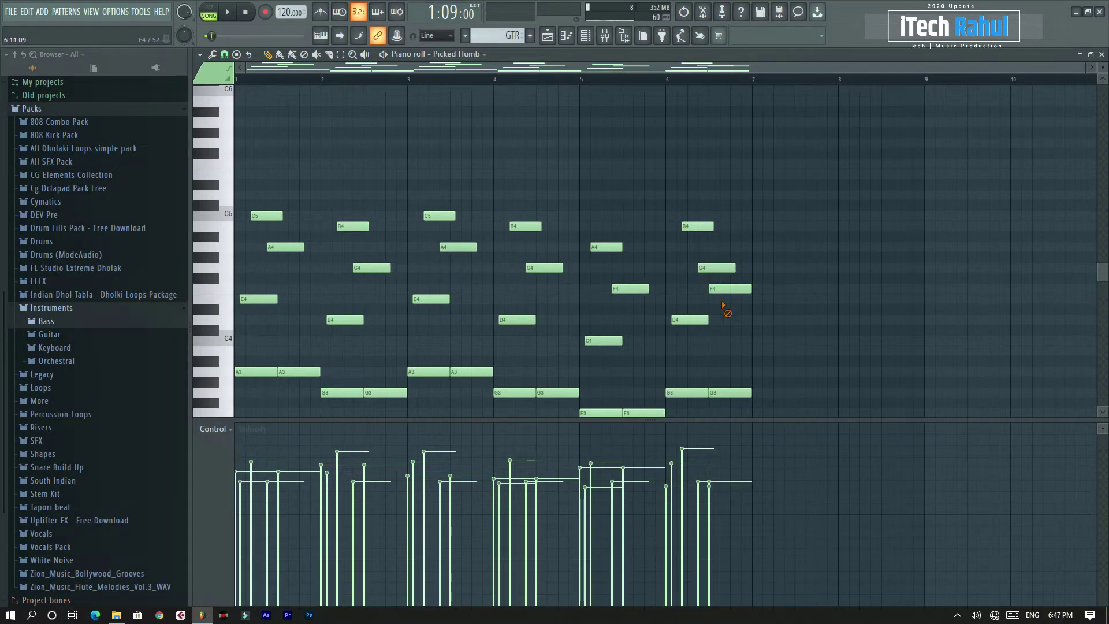
click(1101, 55)
click(887, 309)
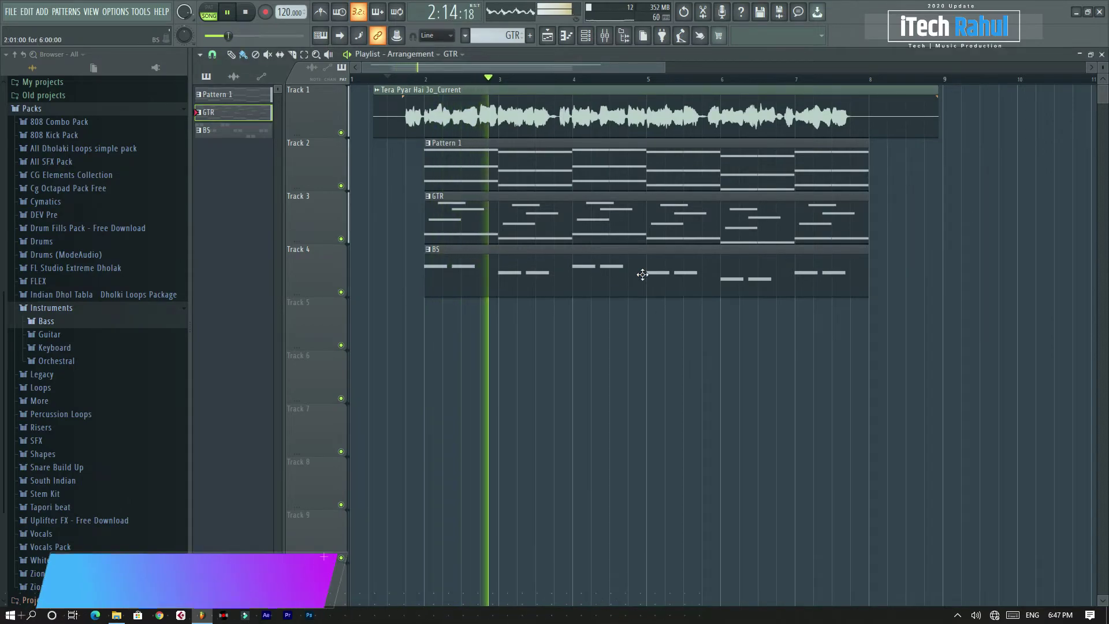
Step: Lower the Grand Piano volume slightly in the mixer during playback, leaving the mixer closed and playback stopped
click(604, 35)
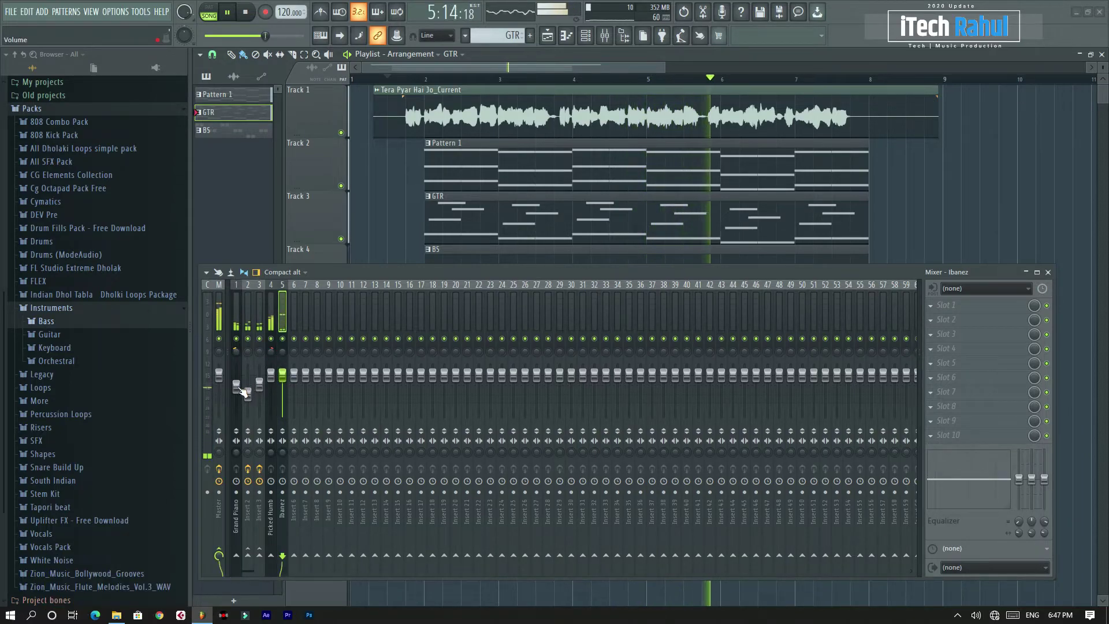
click(1048, 272)
key(space)
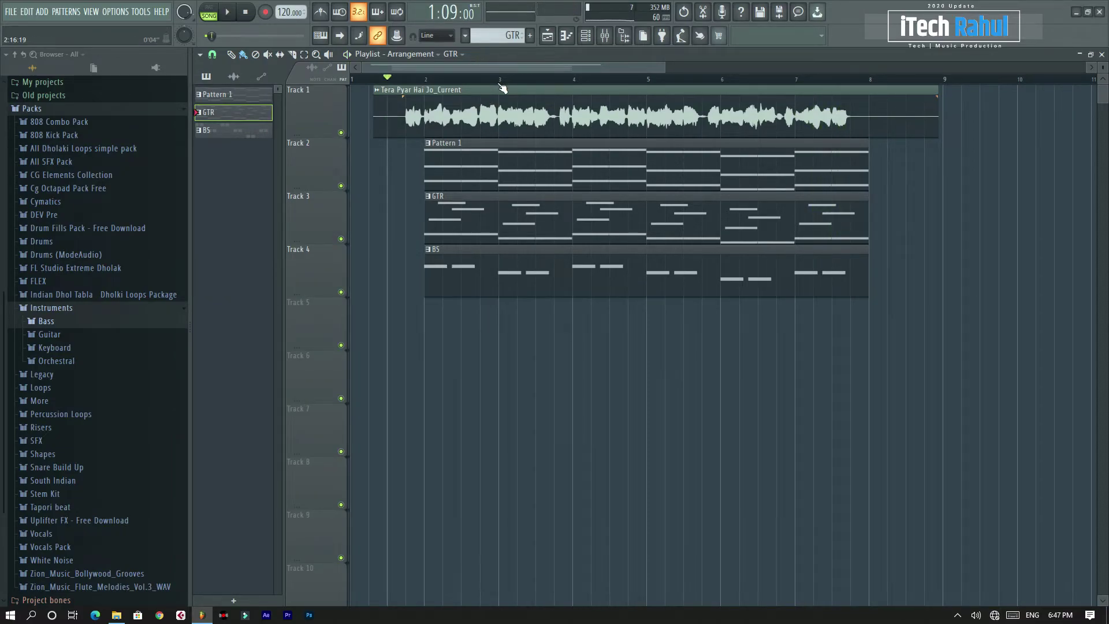
Step: Play the arrangement's opening and examine how the vocal lines up with the piano, guitar and bass clips
scroll(502, 88, down, 3)
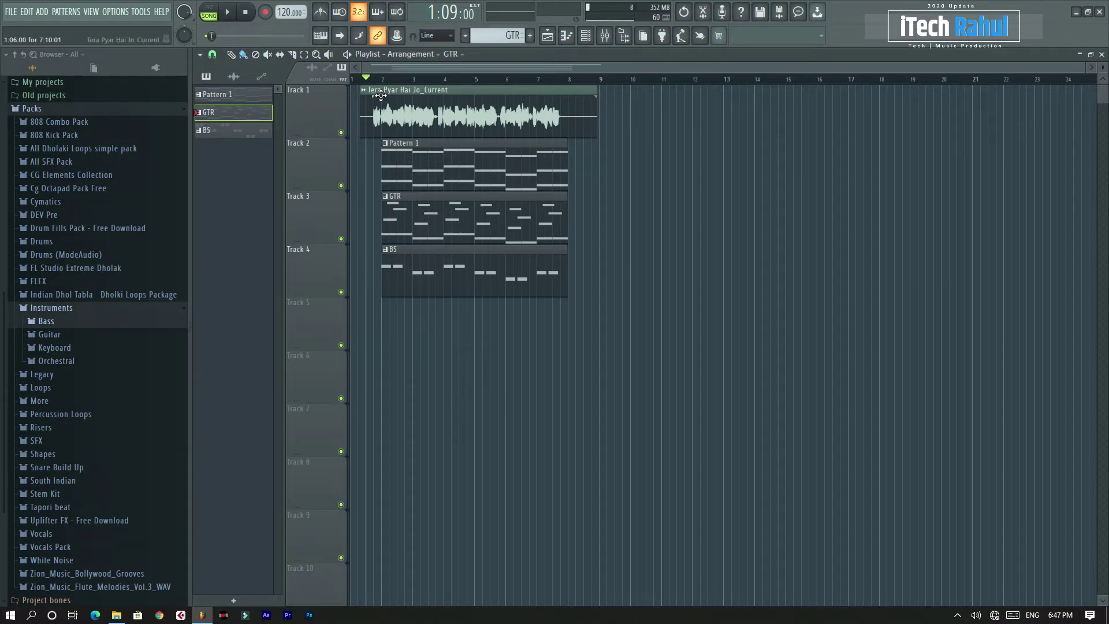
scroll(372, 87, up, 5)
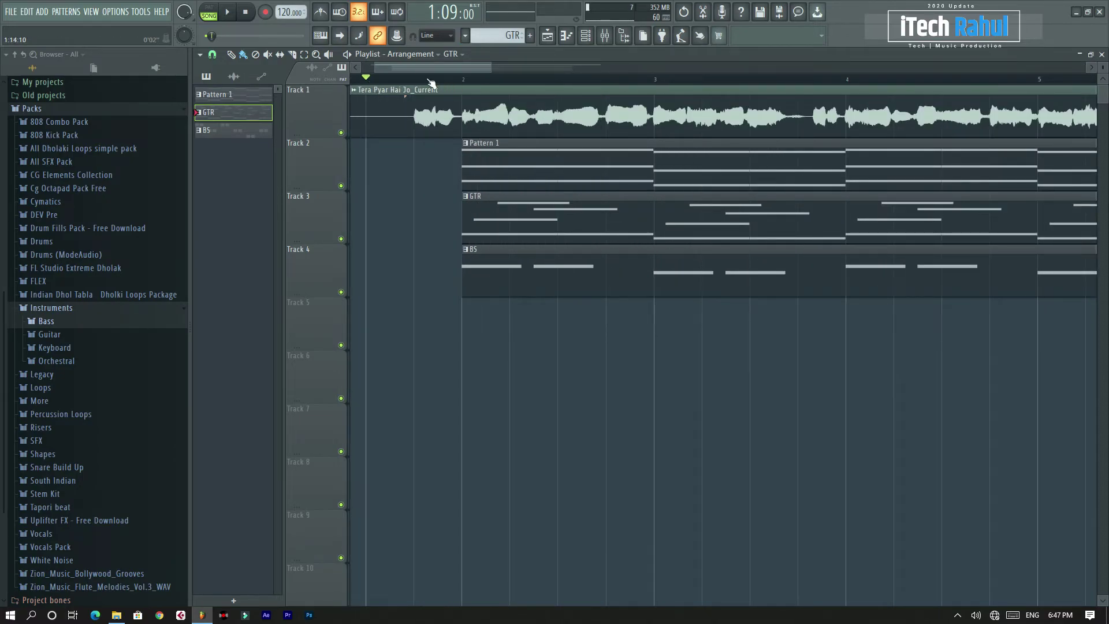
key(space)
scroll(381, 86, down, 5)
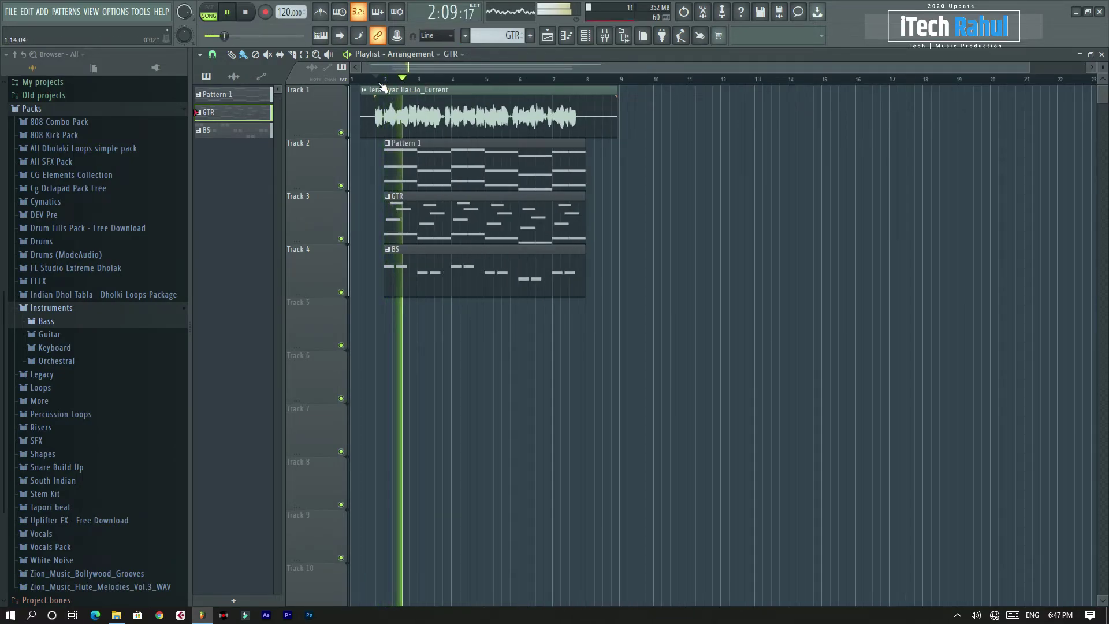
key(space)
scroll(381, 86, up, 2)
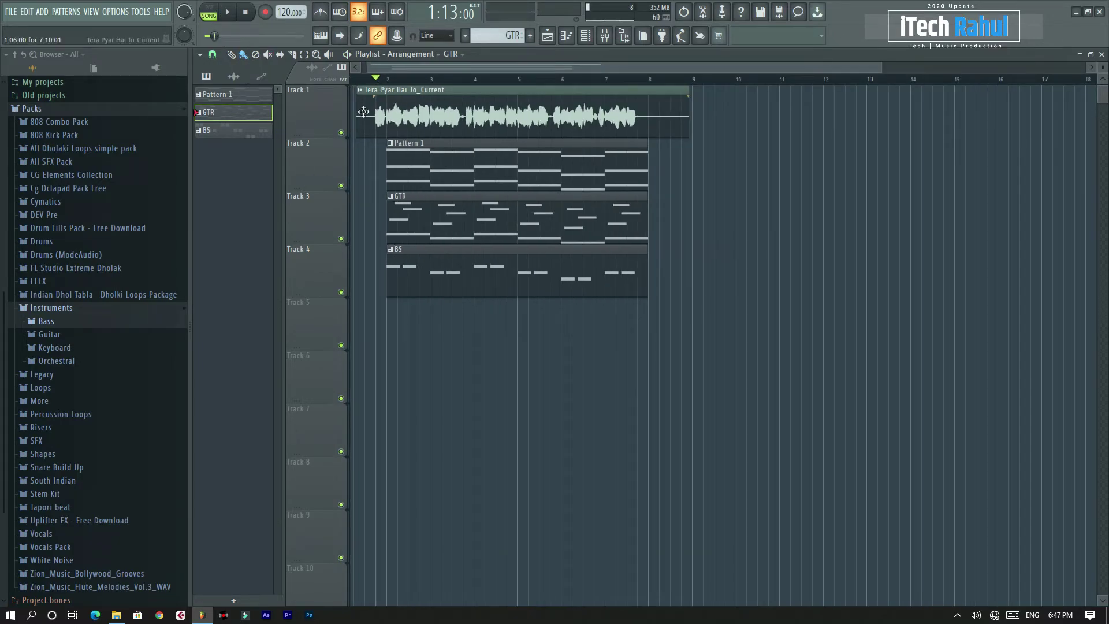
scroll(375, 87, up, 3)
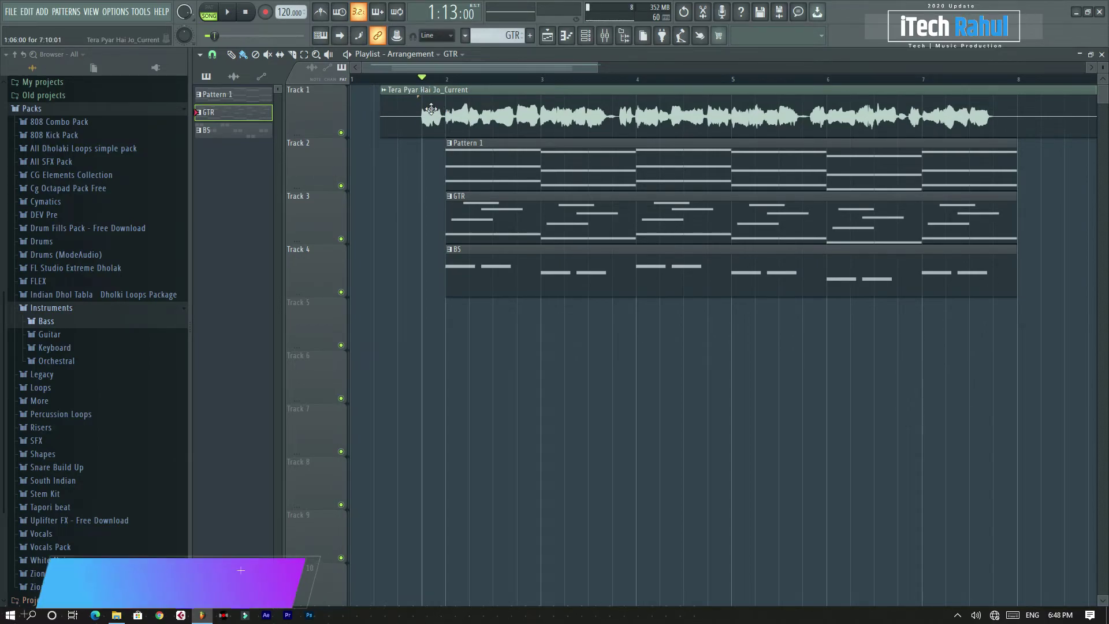
click(280, 56)
scroll(453, 88, down, 1)
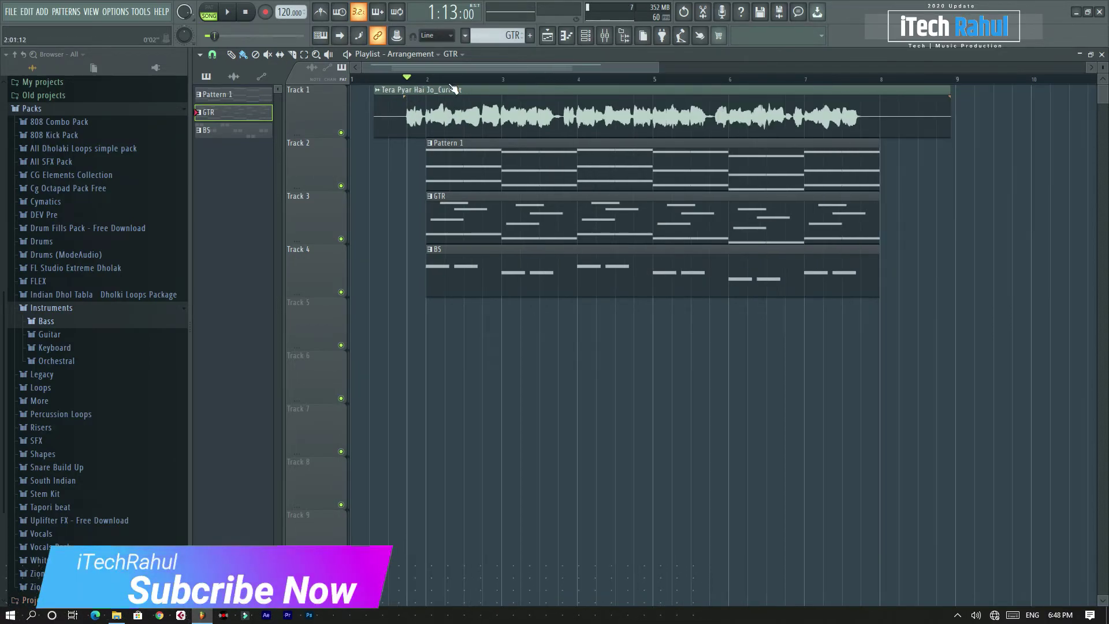
scroll(466, 272, down, 3)
scroll(579, 263, up, 3)
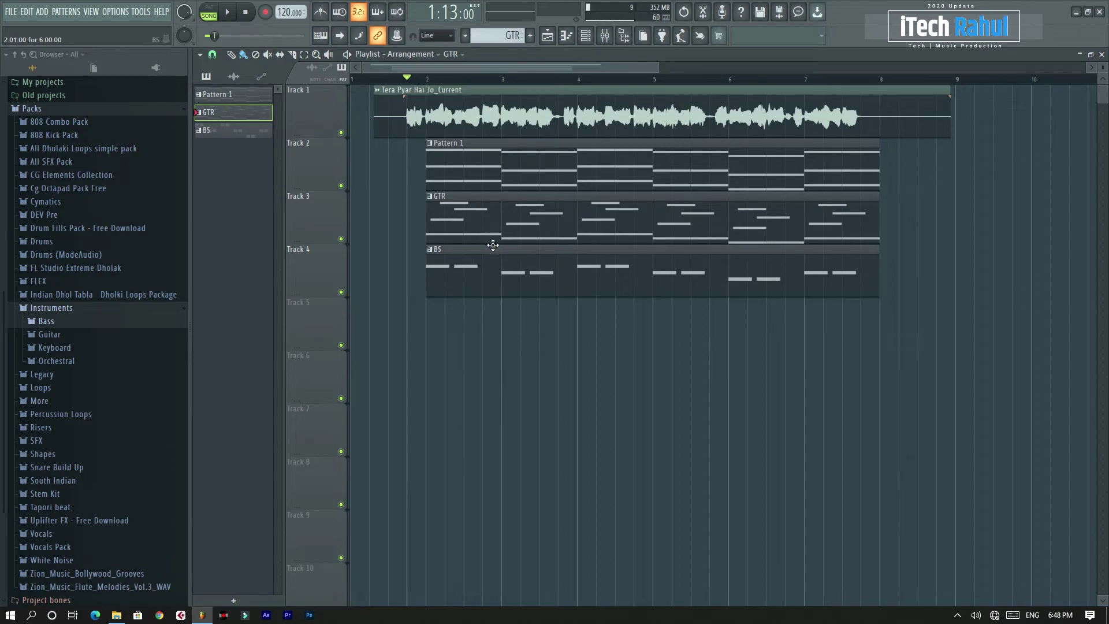
mouse_move(442, 126)
mouse_down()
mouse_move(423, 127)
mouse_move(447, 123)
mouse_up()
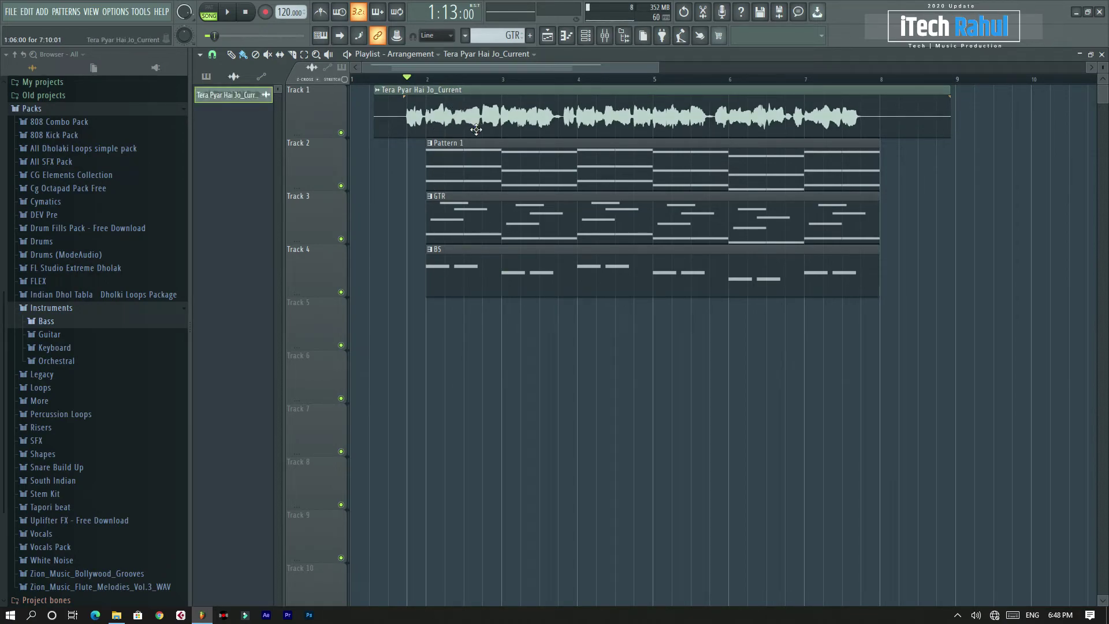
Step: Examine the Grand Piano chord notes in Pattern 1
double_click(494, 170)
scroll(445, 218, up, 2)
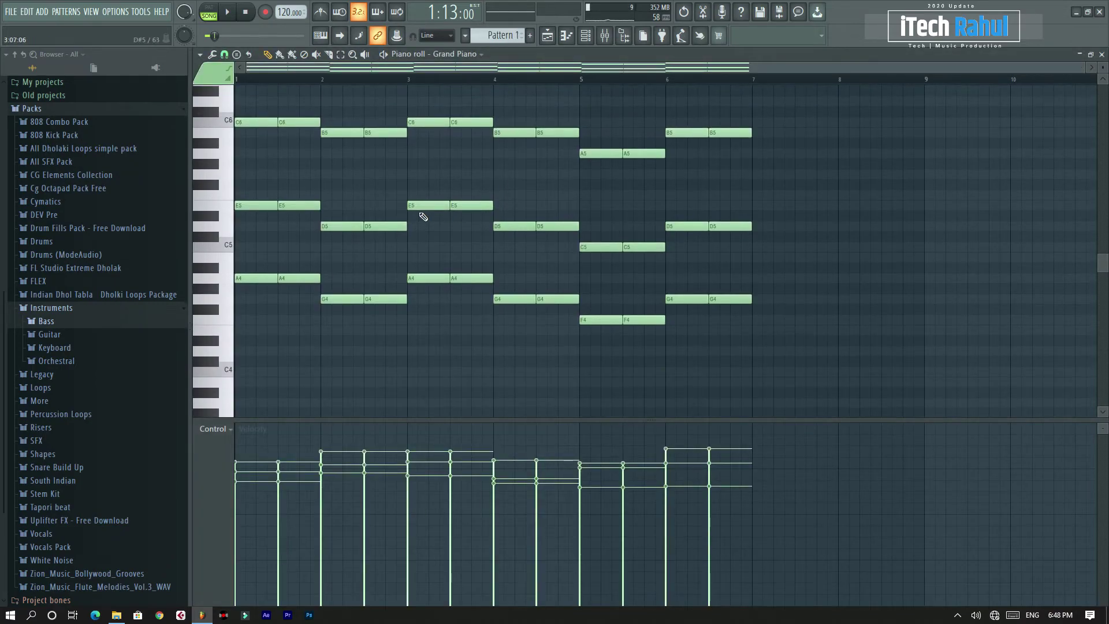
click(1101, 54)
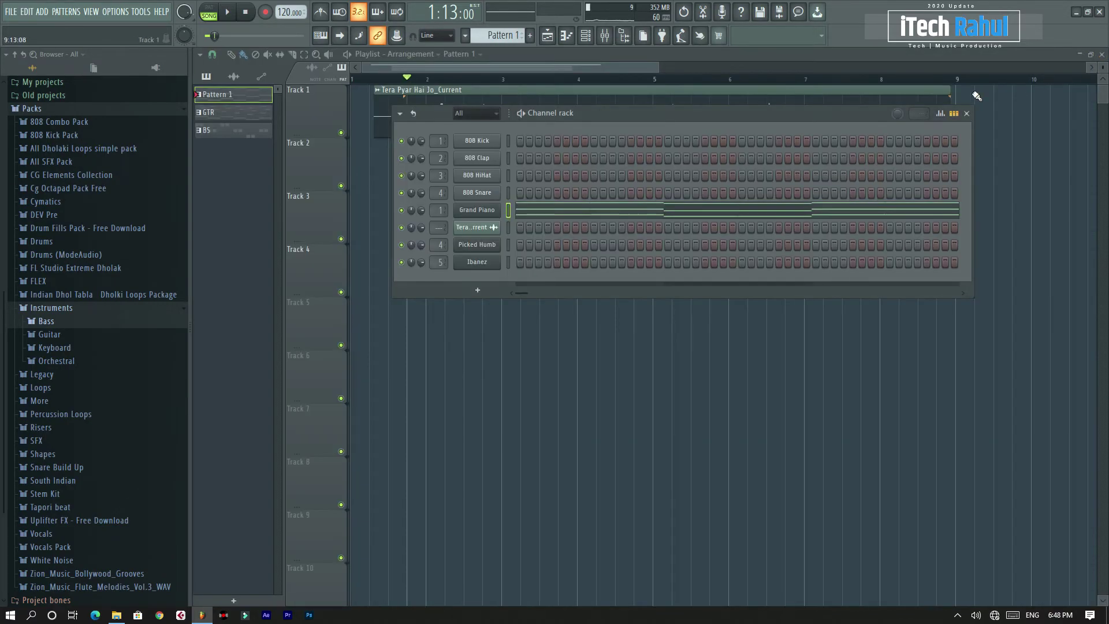
key(F6)
Step: Copy all the Picked Humb notes from the GTR pattern
double_click(508, 205)
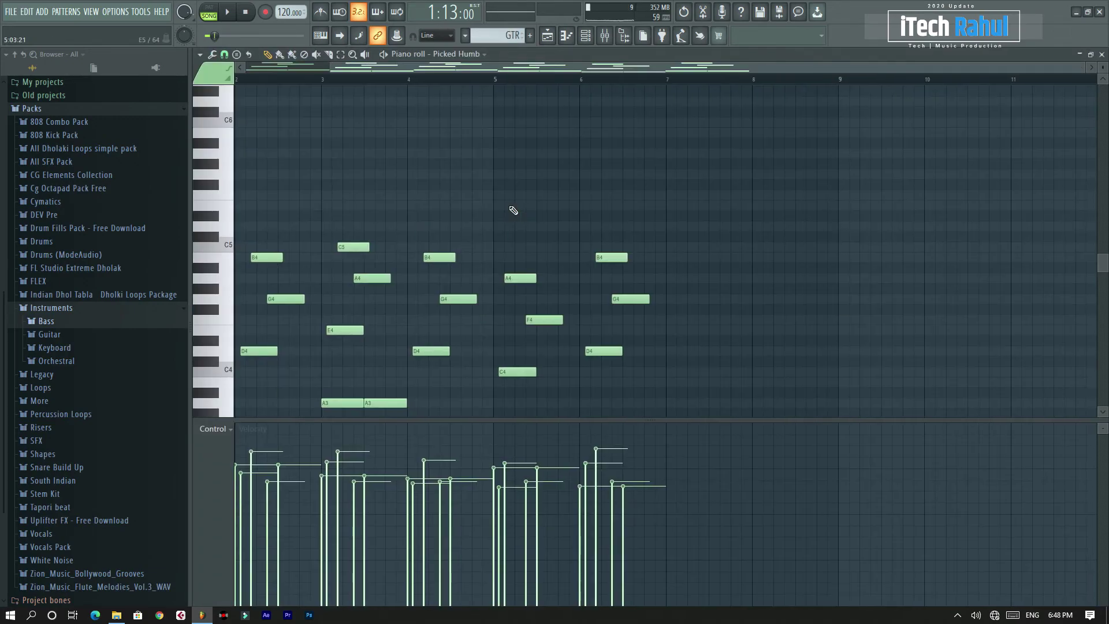
key(ctrl+a)
click(1101, 55)
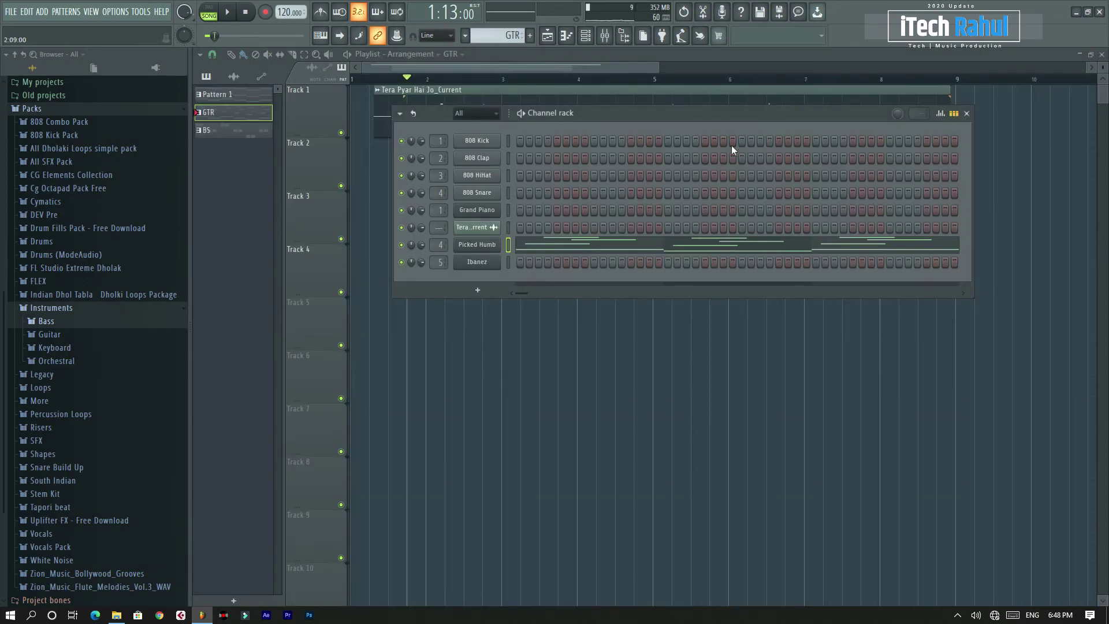
key(F6)
Step: Replace the Grand Piano chords in Pattern 1 with the copied guitar arpeggio, transposed up two octaves
double_click(466, 159)
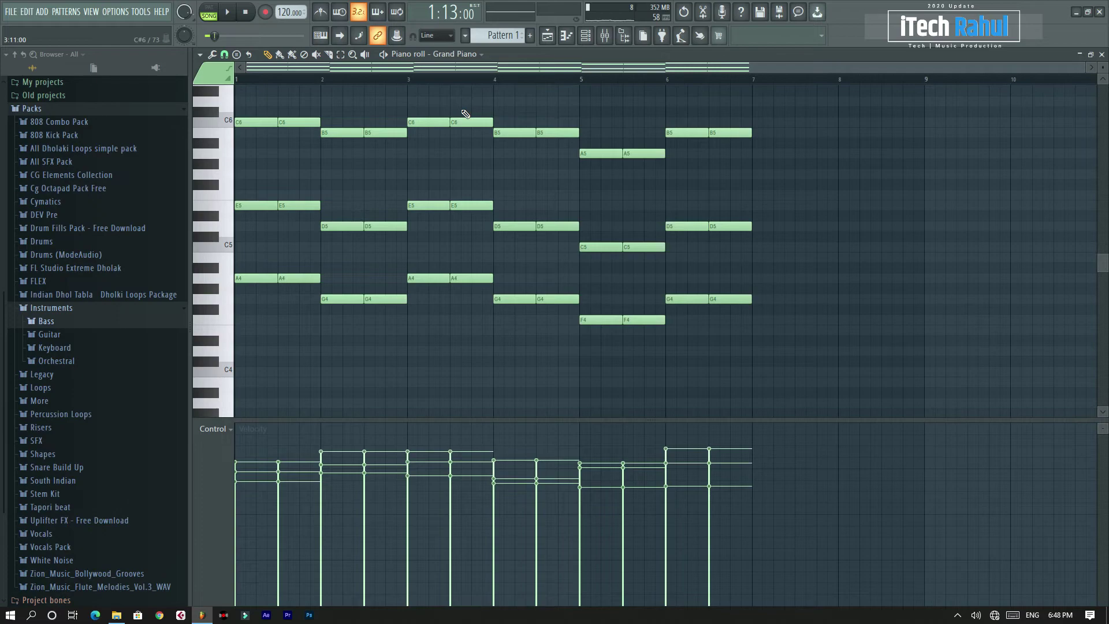
key(ctrl+a)
key(Delete)
key(ctrl+v)
key(ctrl+Up)
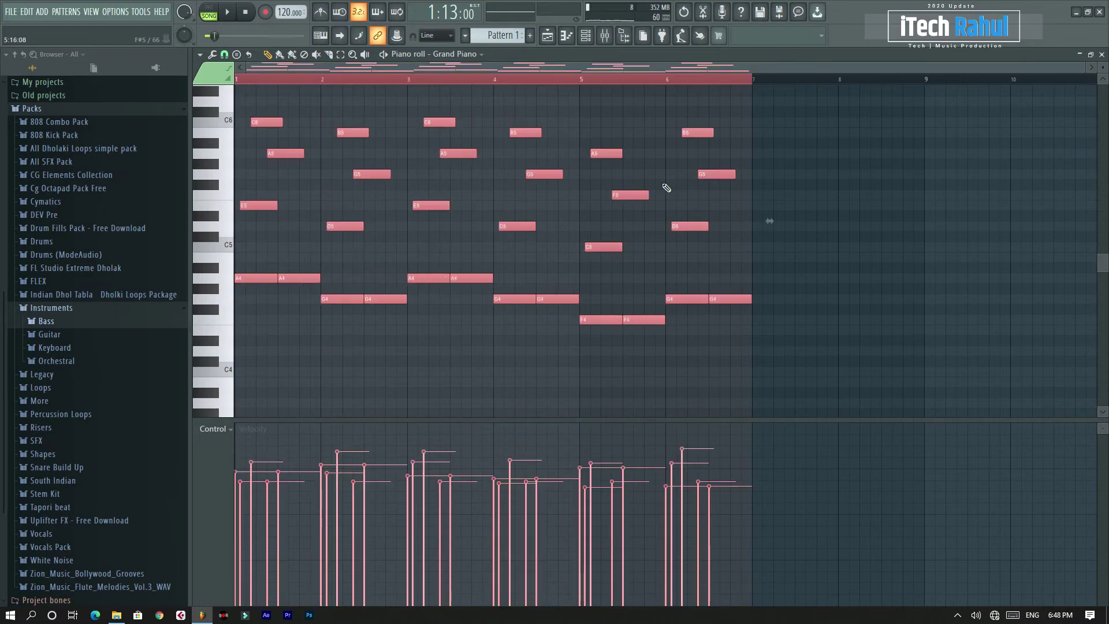
key(ctrl+Up)
Step: Play the arrangement to hear the piano arpeggio with the other parts, and return to the playlist
key(space)
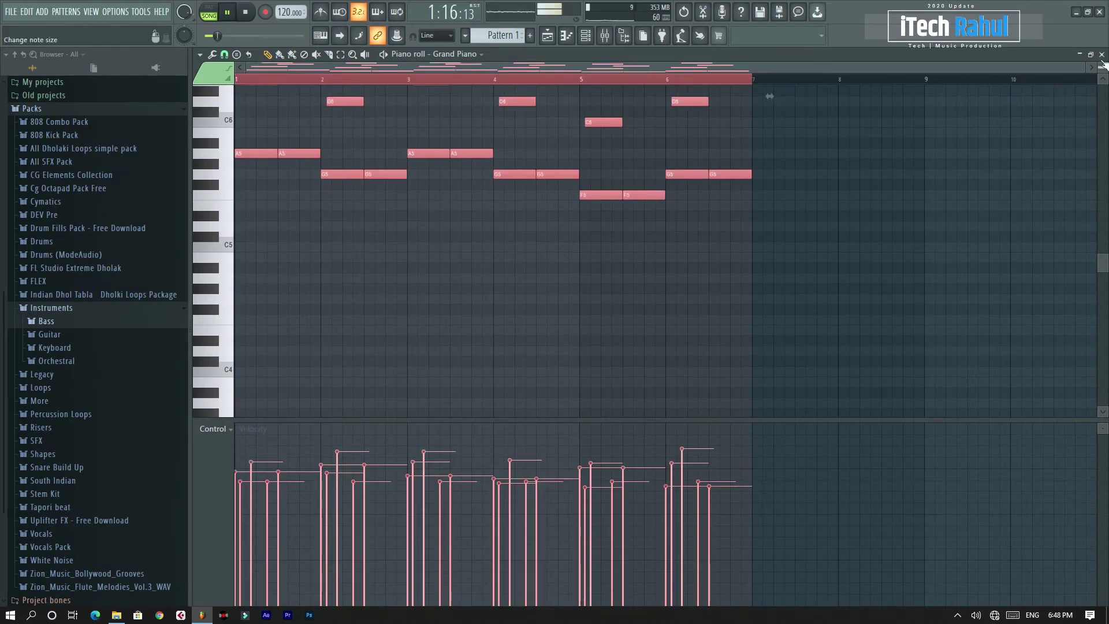
scroll(1018, 255, up, 4)
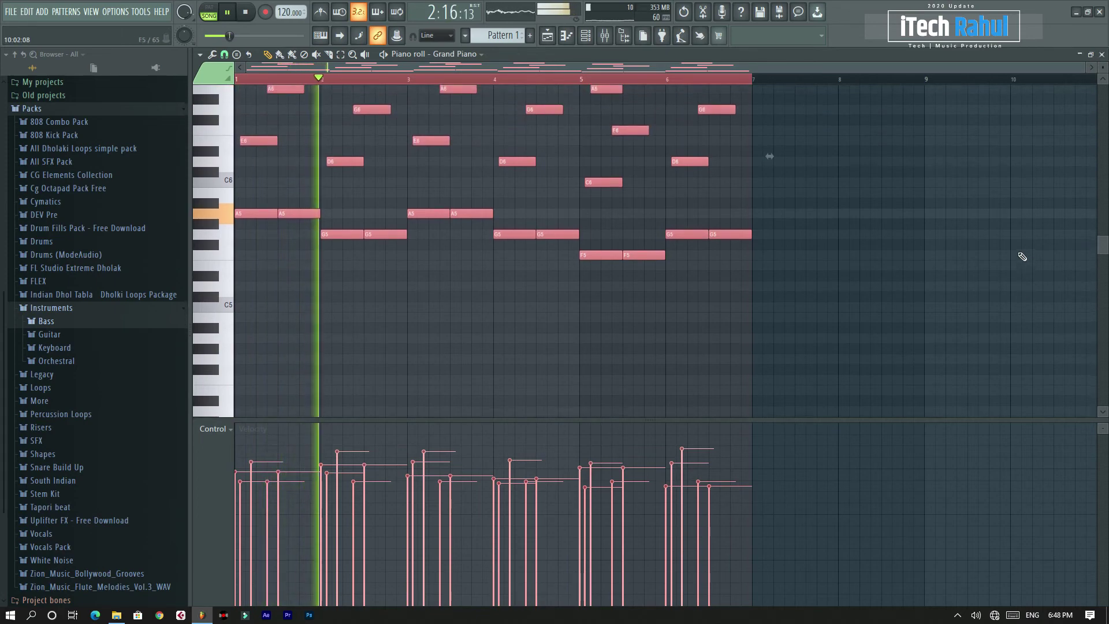
scroll(1022, 256, up, 3)
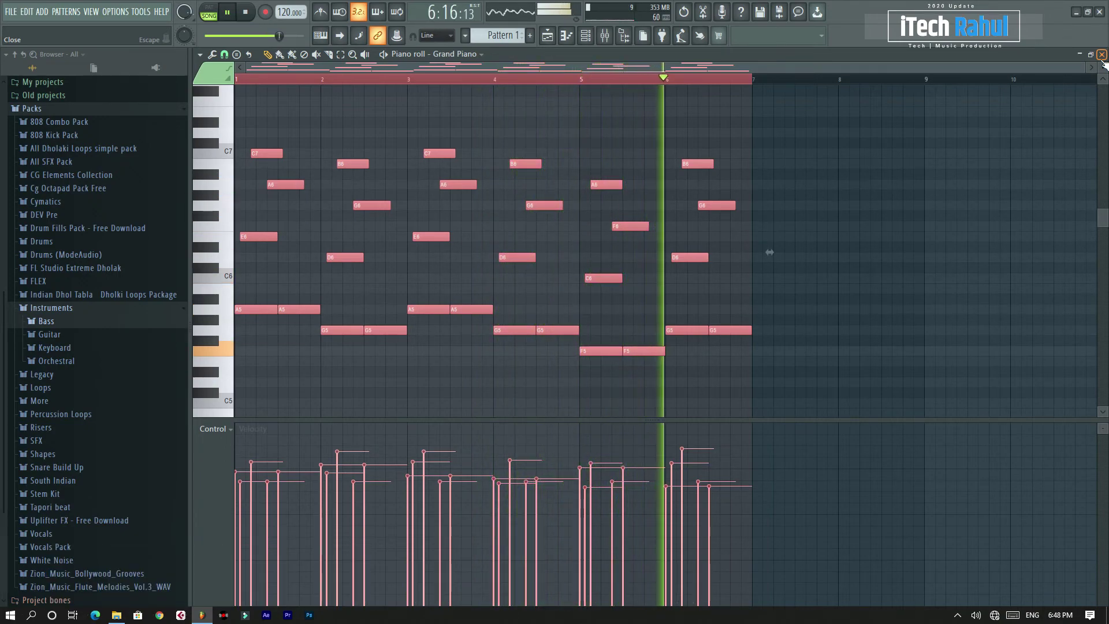
click(1102, 57)
key(space)
key(F6)
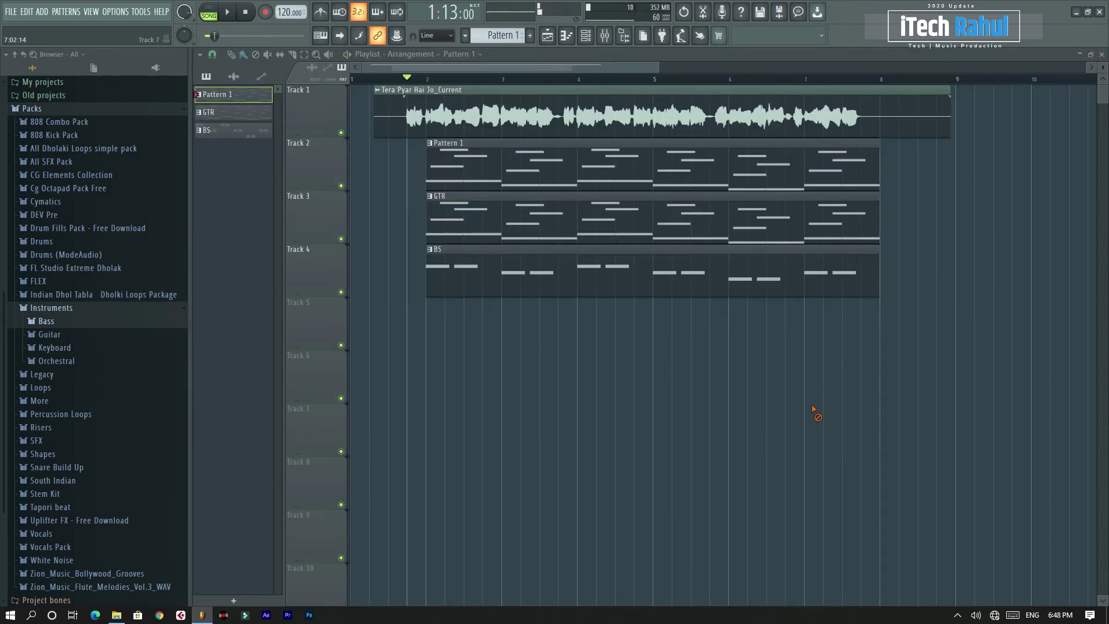